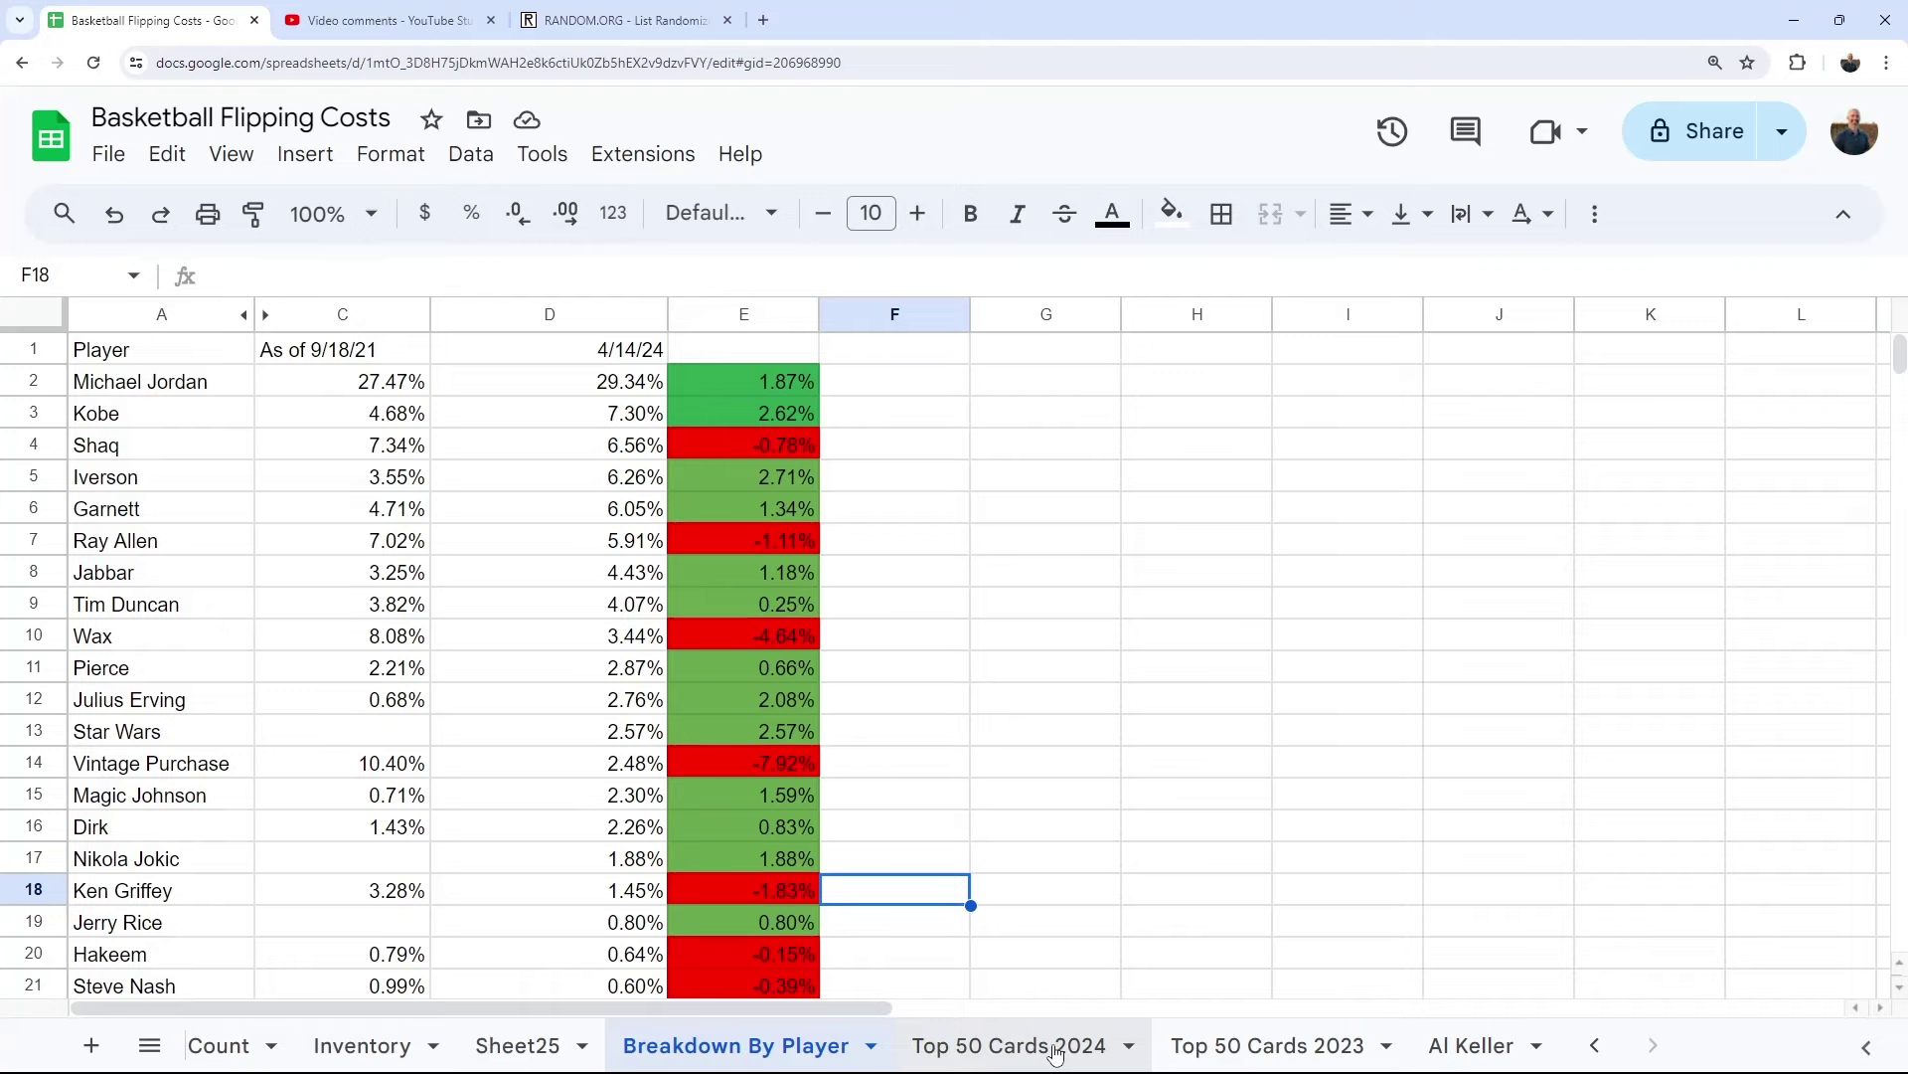
Review the market values in Top 50 Cards 2024, check the Top 50 Cards 2023 sheet, and return to Breakdown By Player
click(1056, 1049)
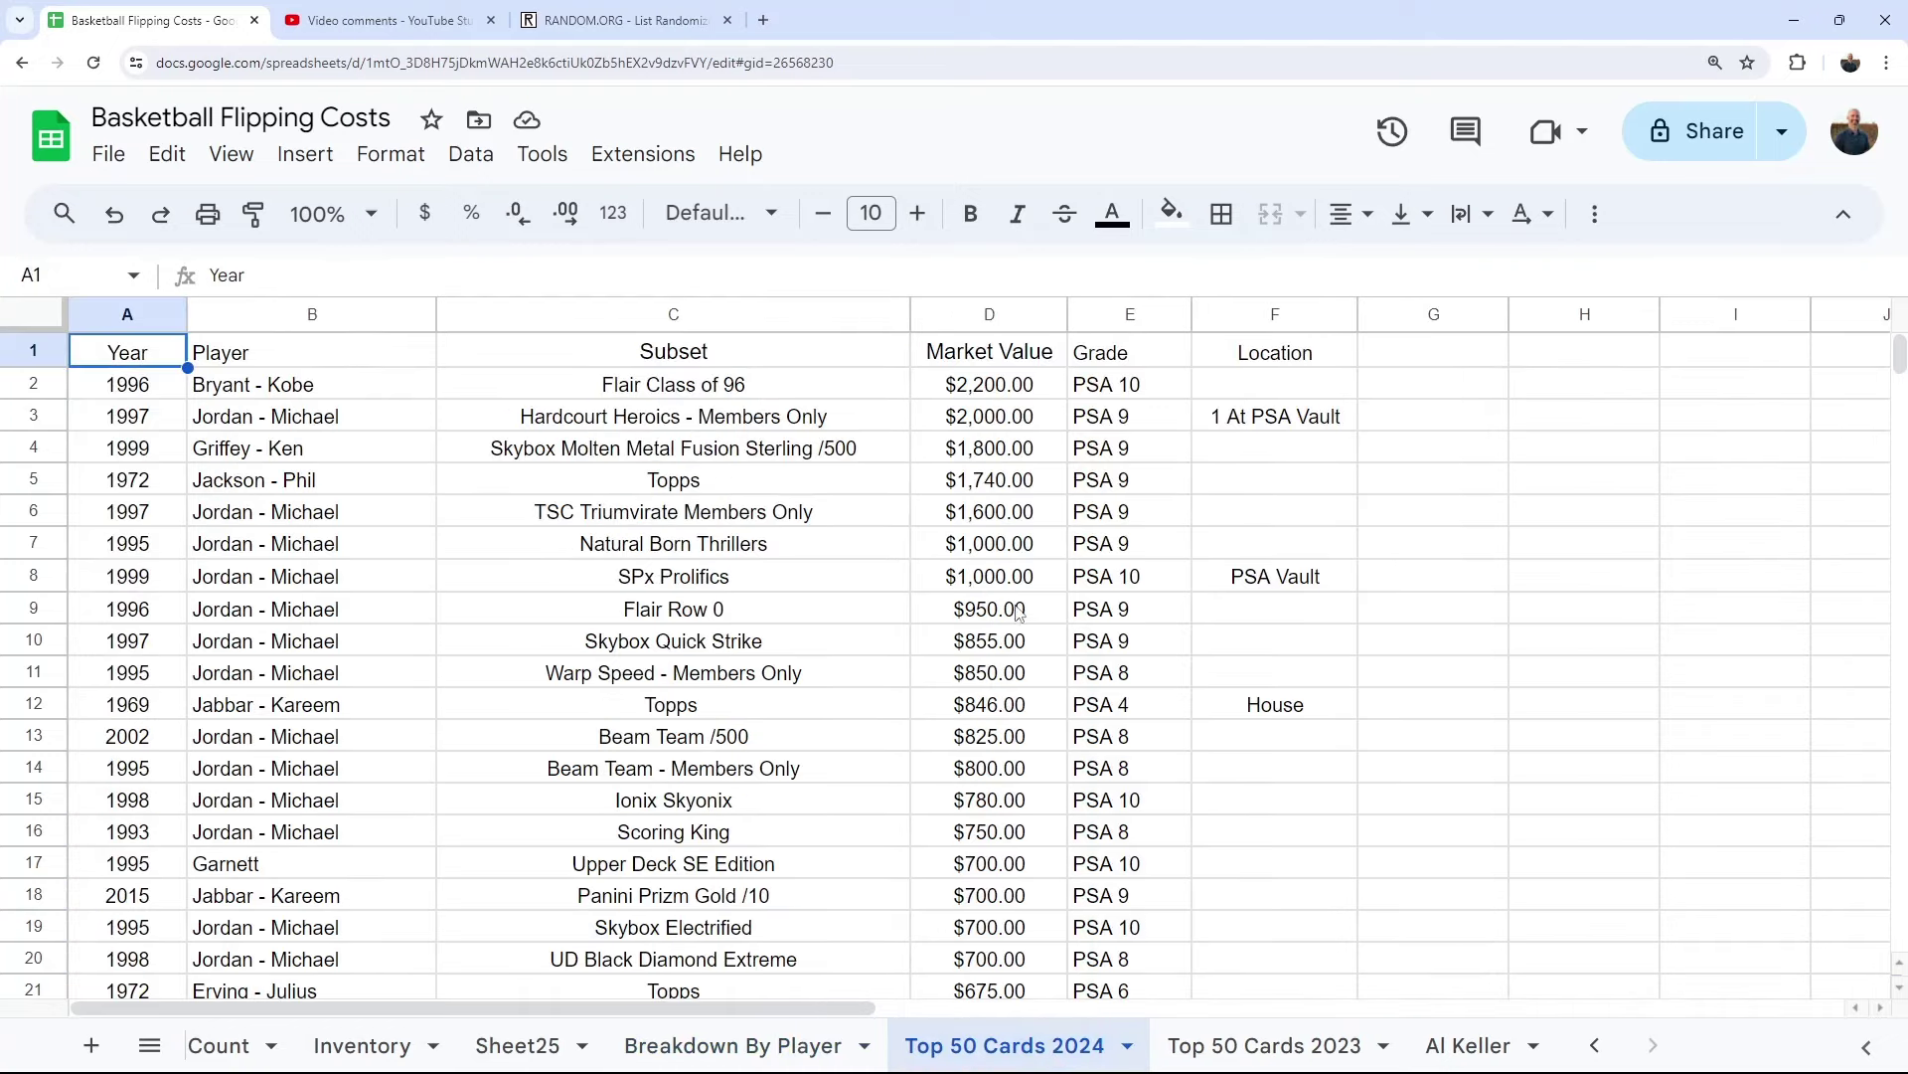
click(973, 399)
drag(972, 398, 989, 935)
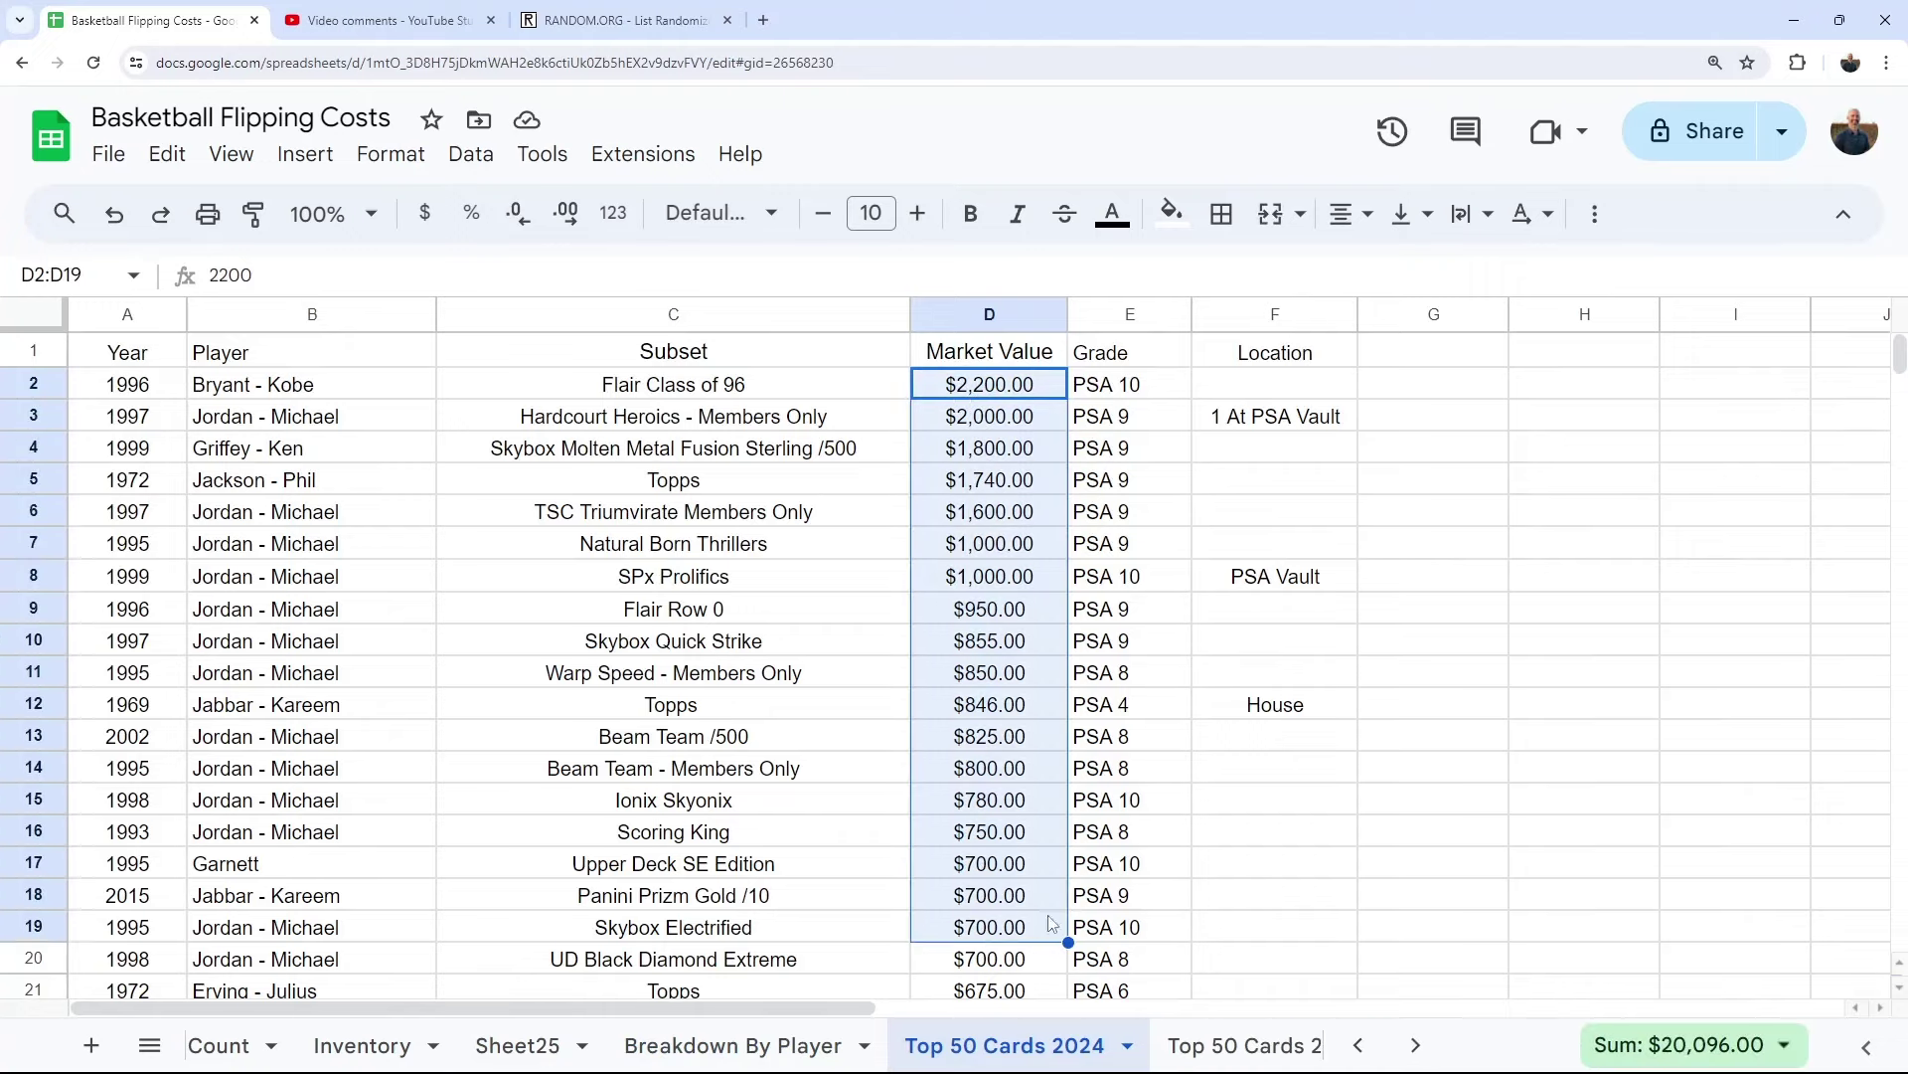
click(1248, 1044)
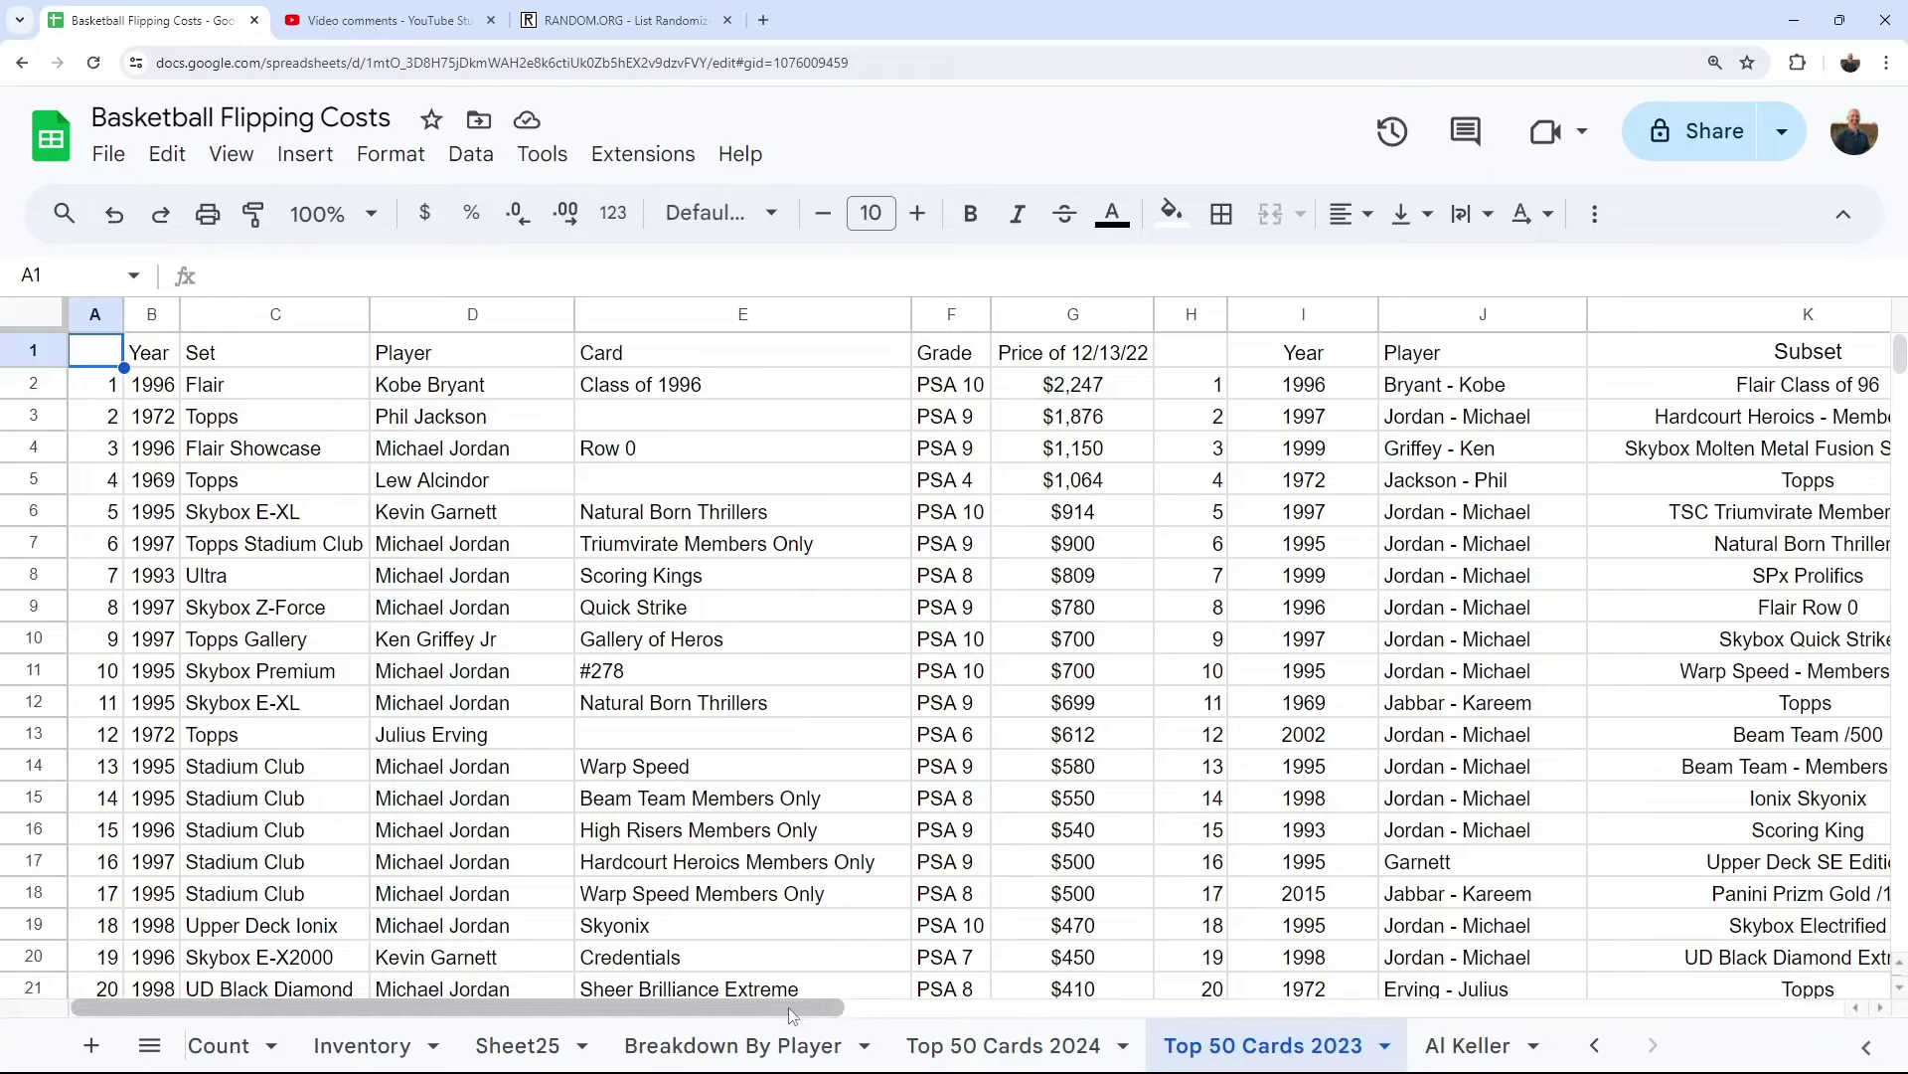
click(751, 1046)
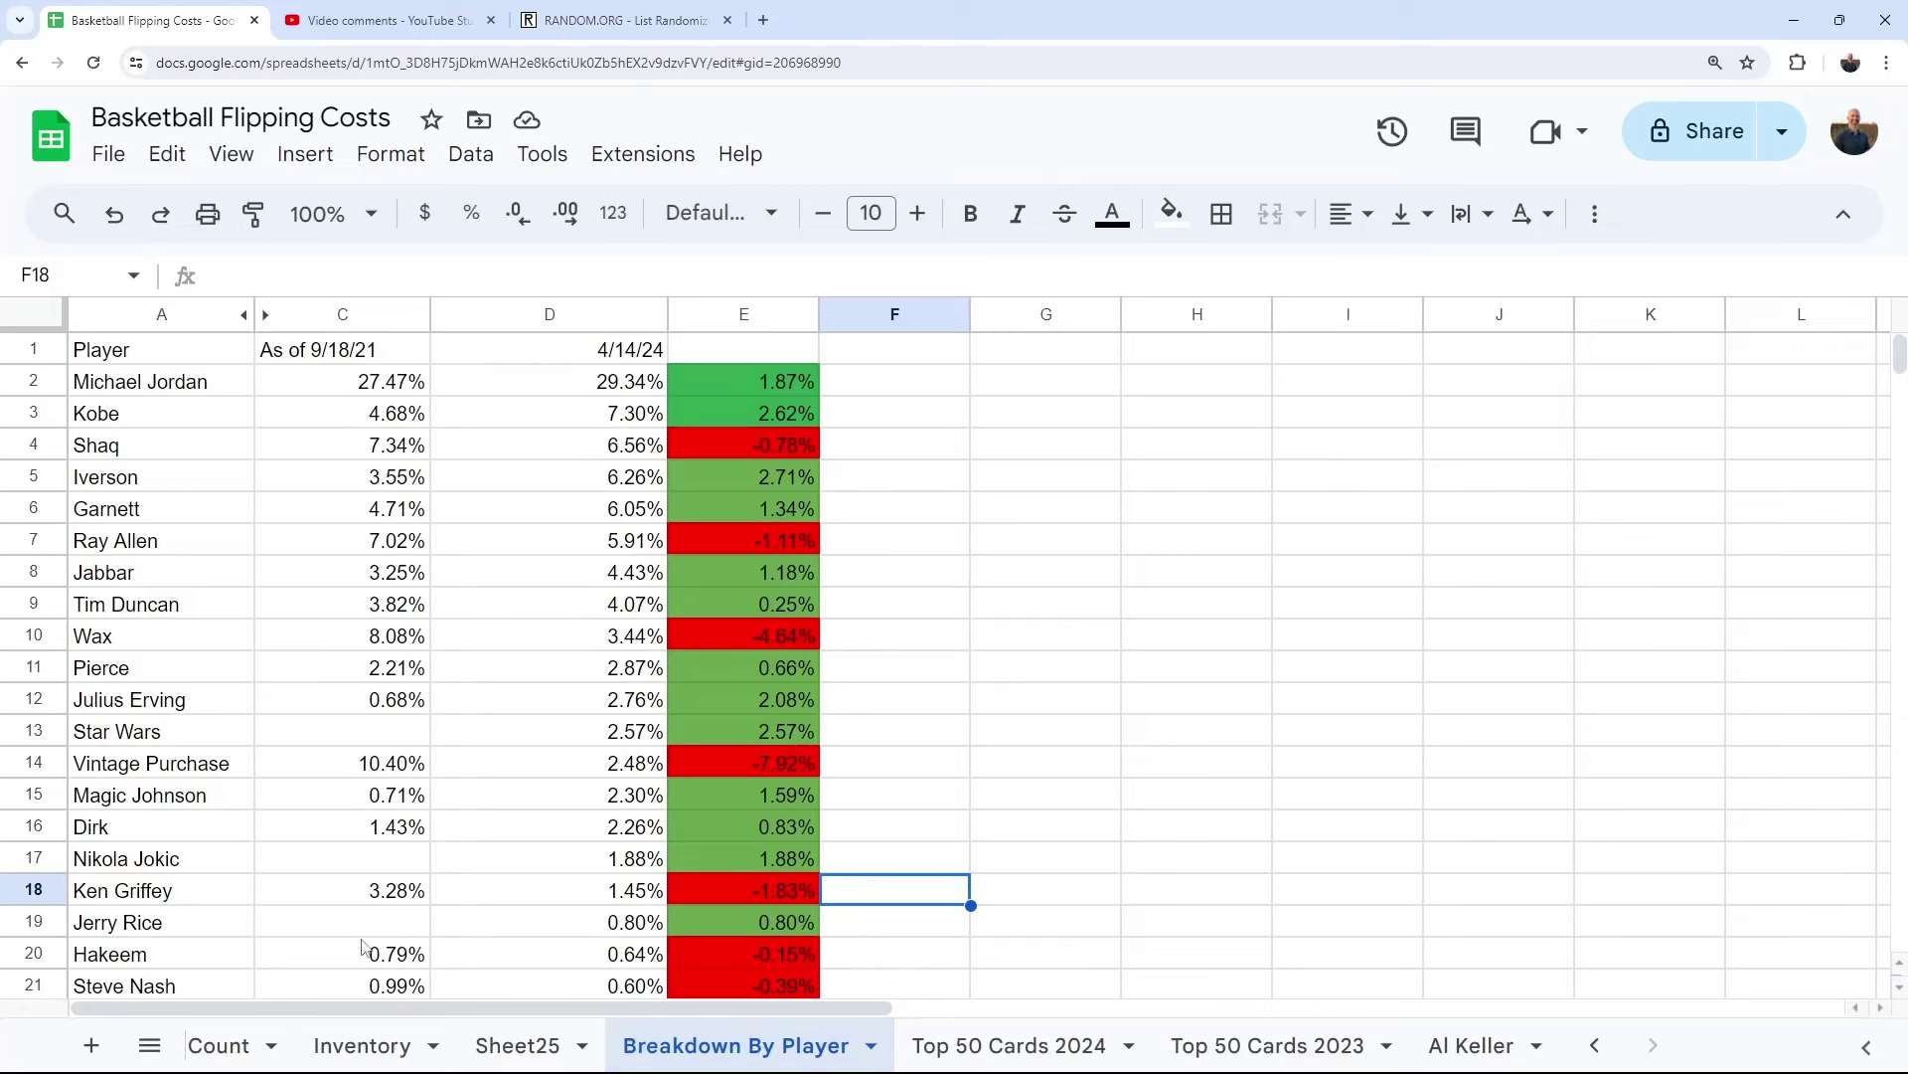
Examine the subsets, values and grades of the Troy Aikman cards in rows 7 to 15 of the Inventory sheet
click(379, 1043)
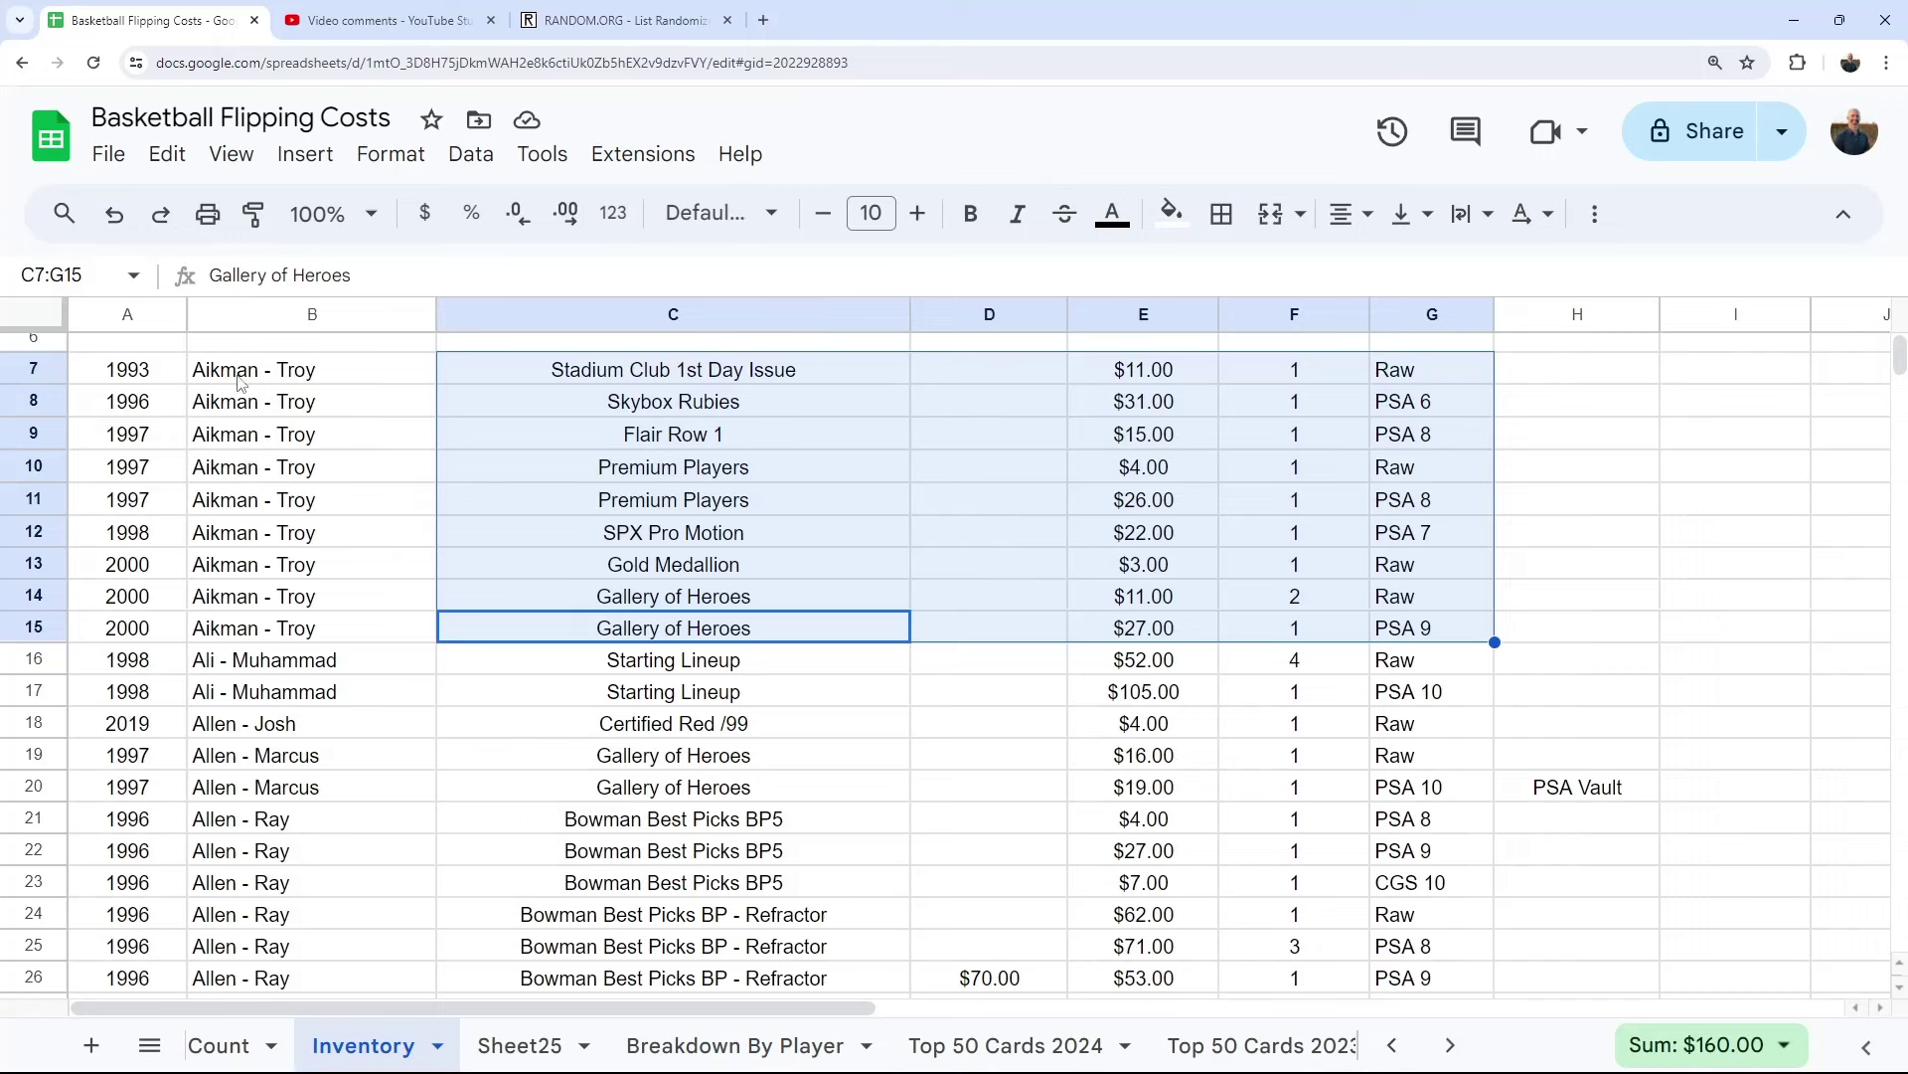
scroll(251, 672, up, 1)
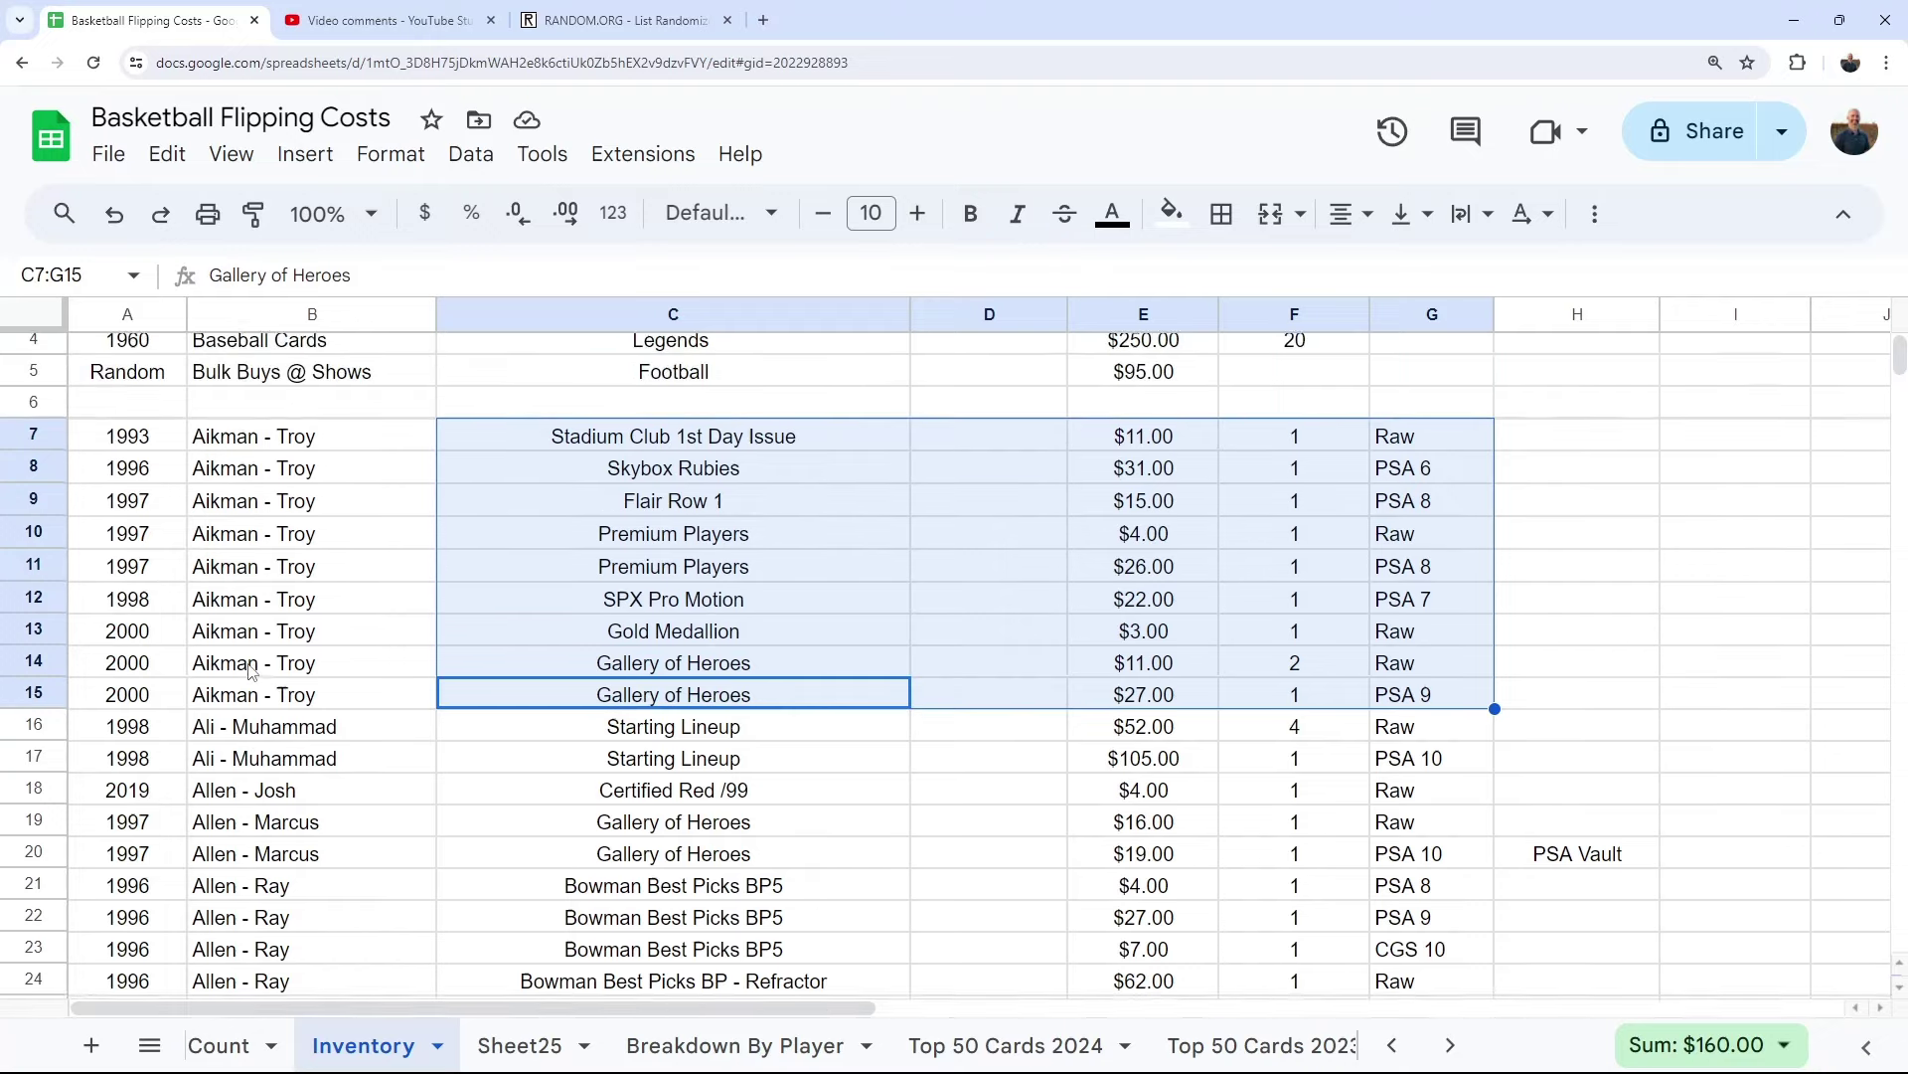
scroll(251, 671, up, 1)
scroll(250, 672, down, 2)
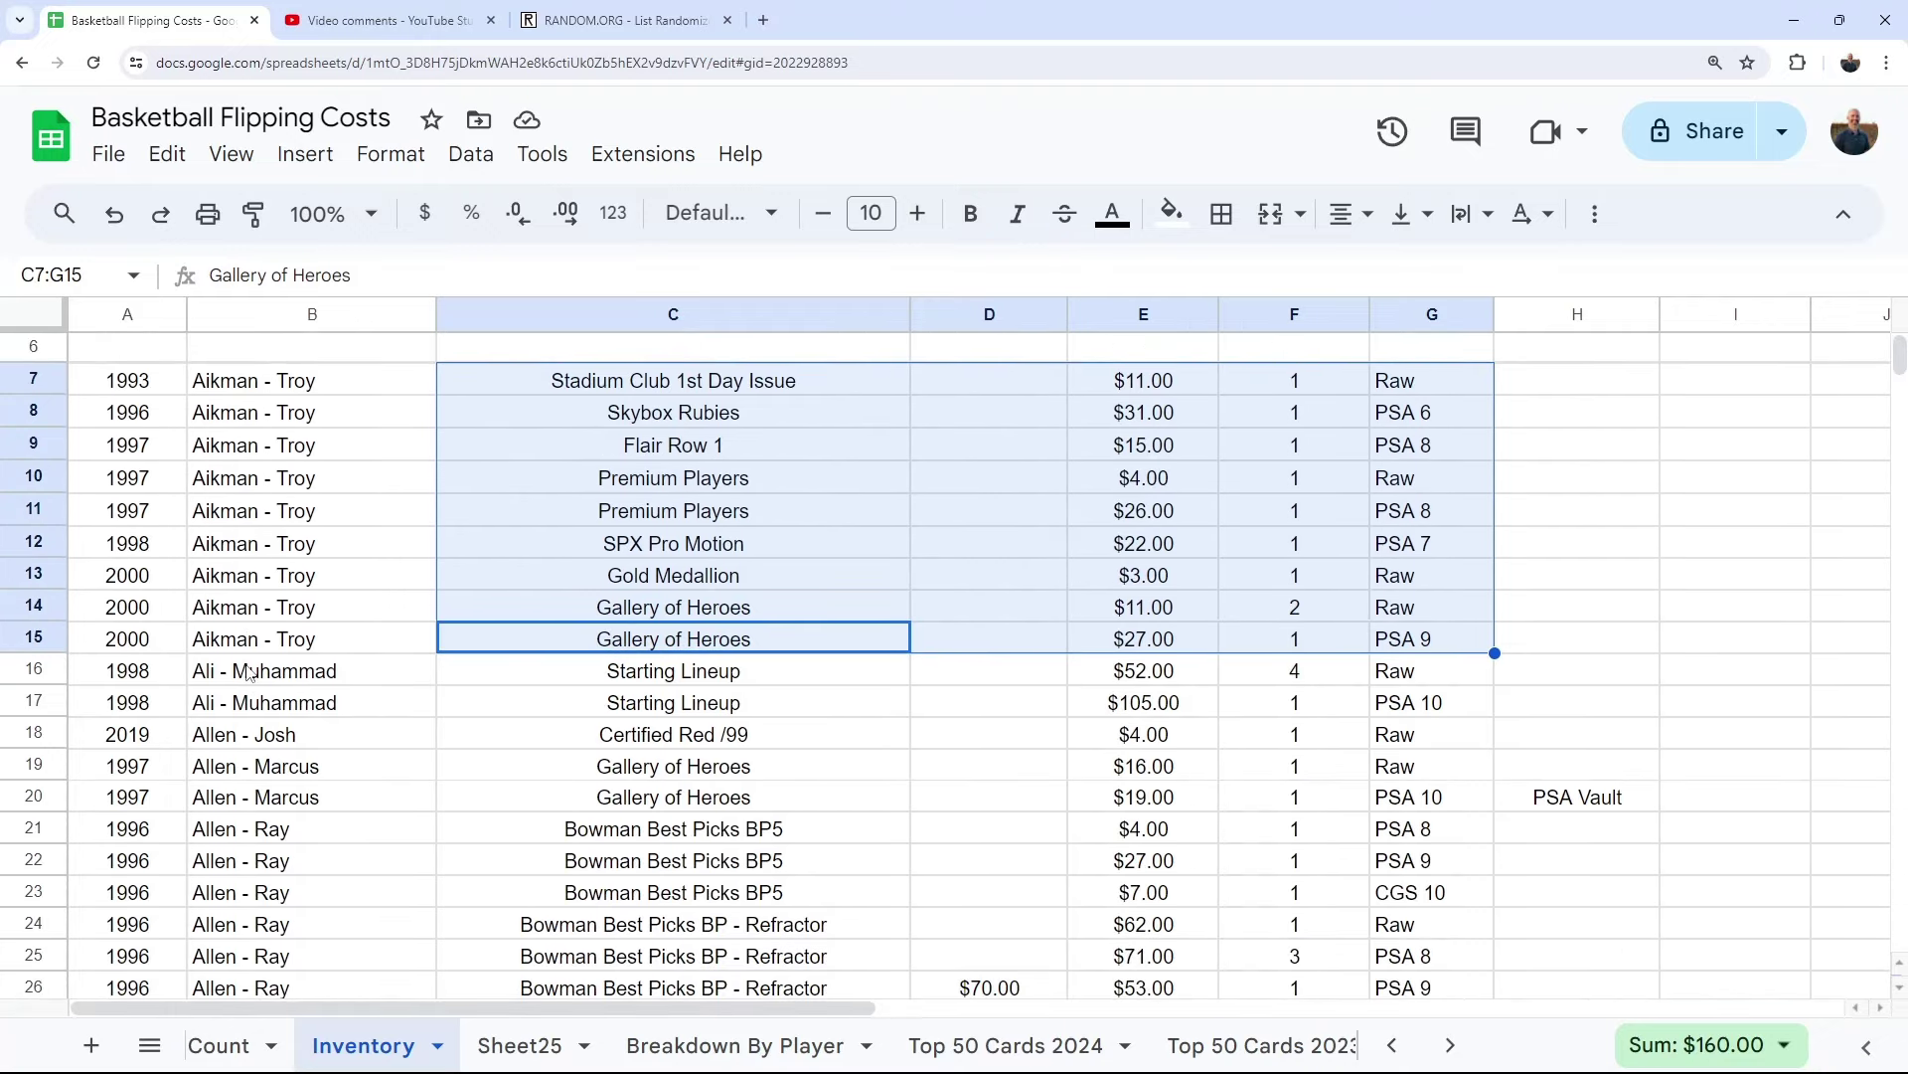
scroll(250, 672, up, 1)
scroll(251, 671, down, 1)
click(736, 485)
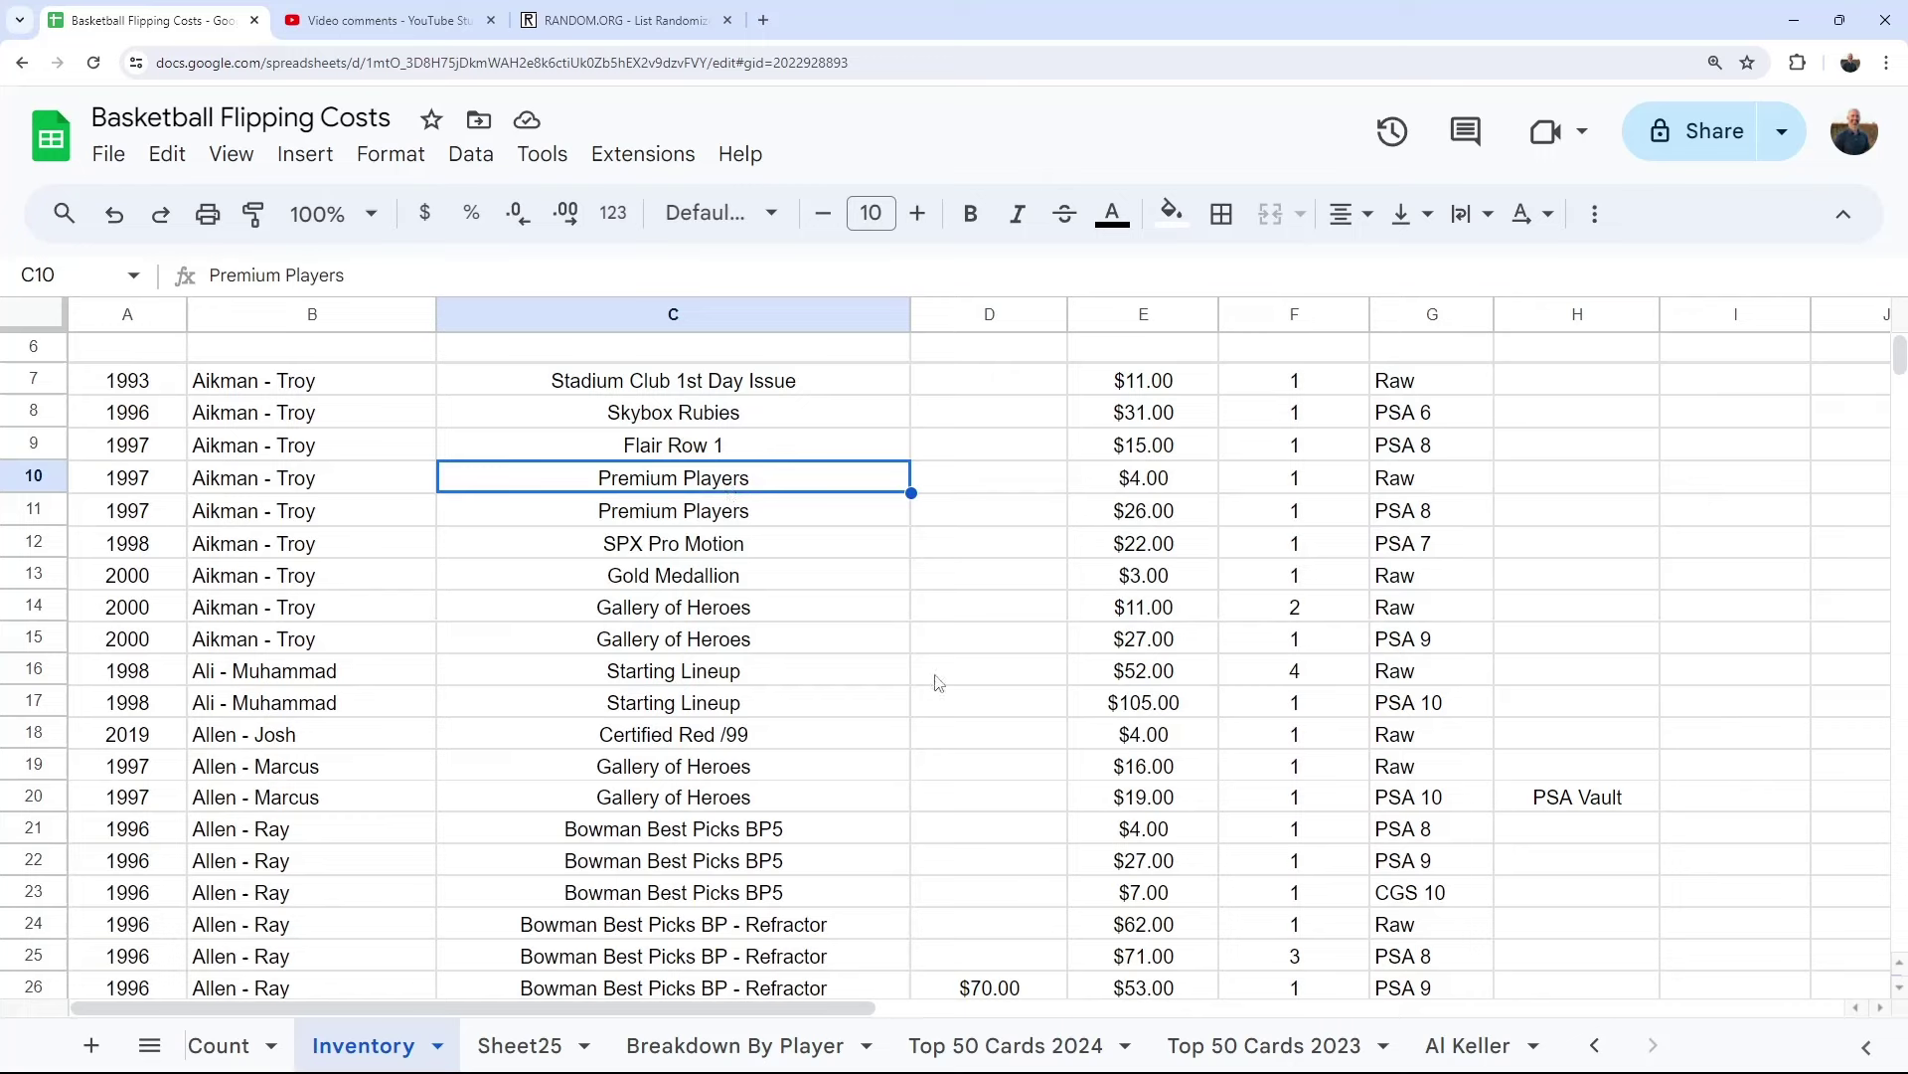
click(1142, 614)
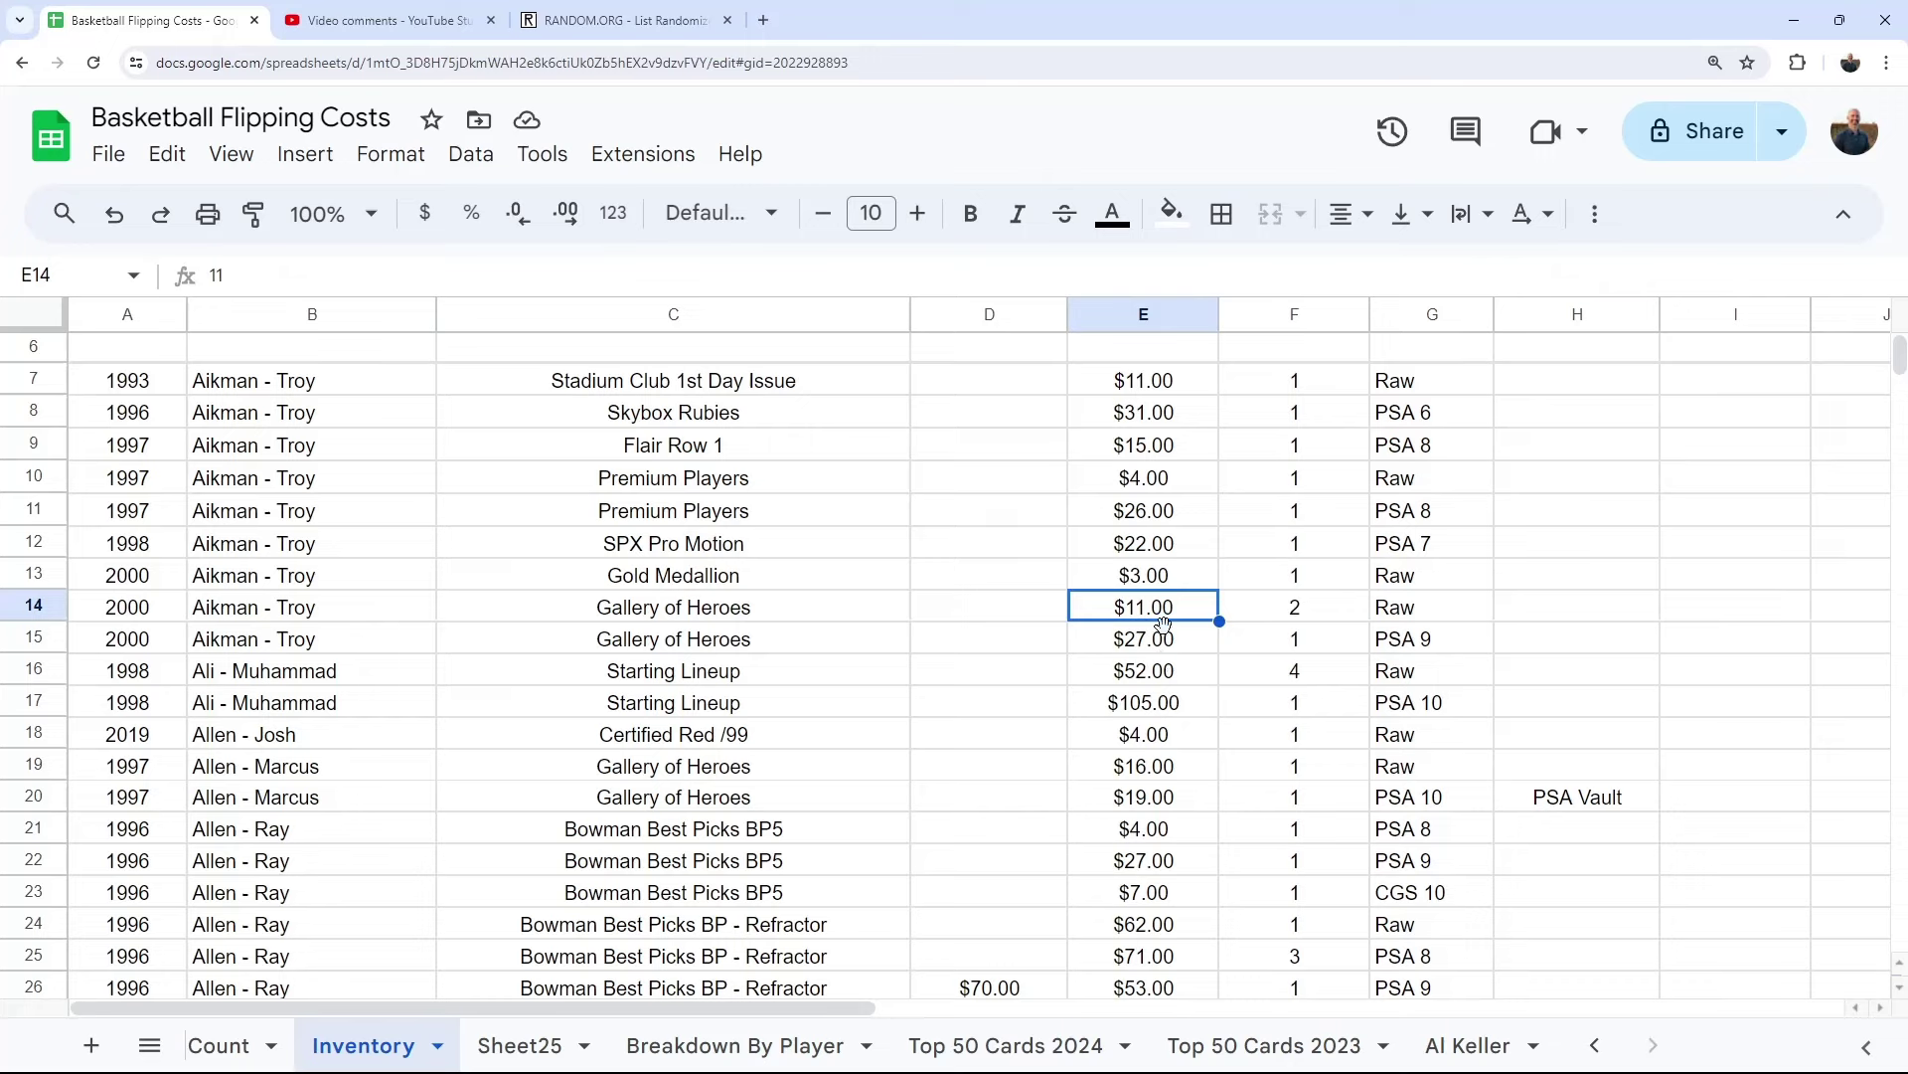
click(1420, 646)
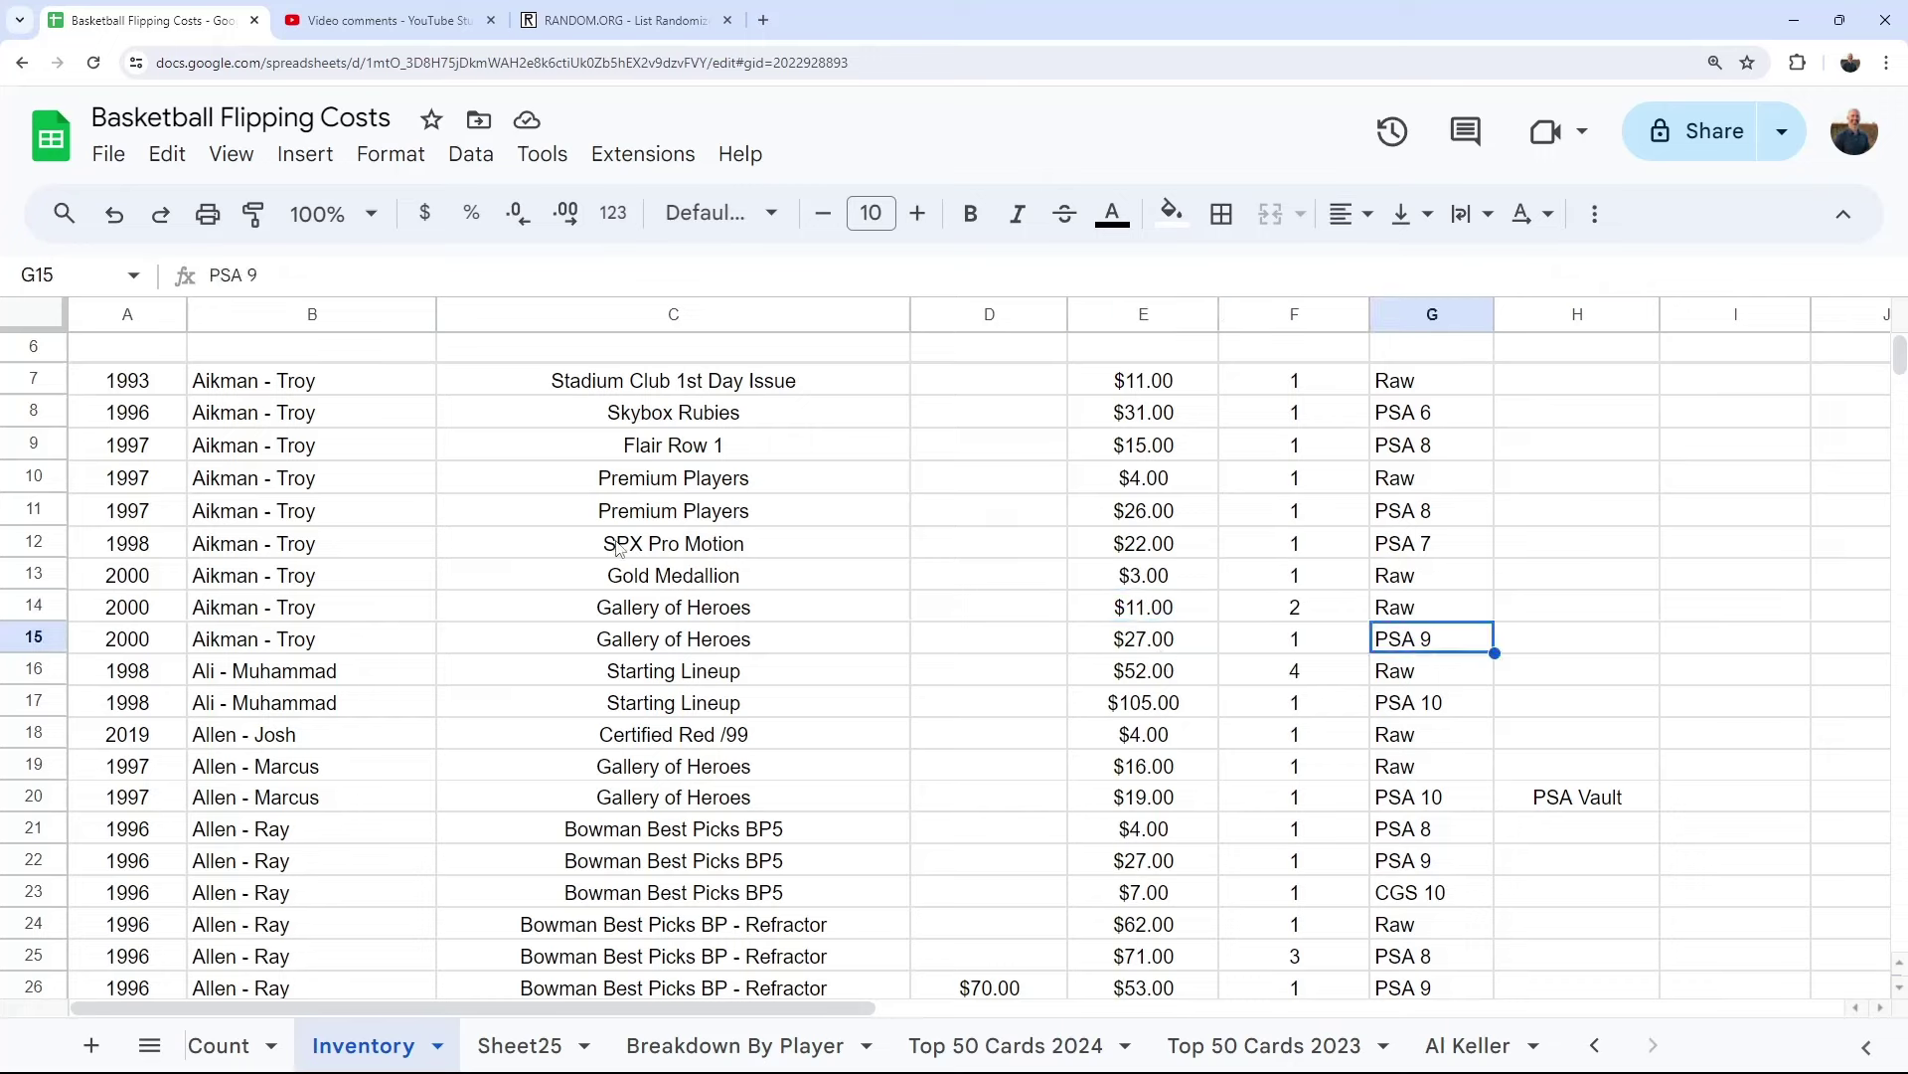
Highlight the Aikman SPX Pro Motion entry, and select E7:E15 to total the Troy Aikman card values
drag(624, 549, 1423, 556)
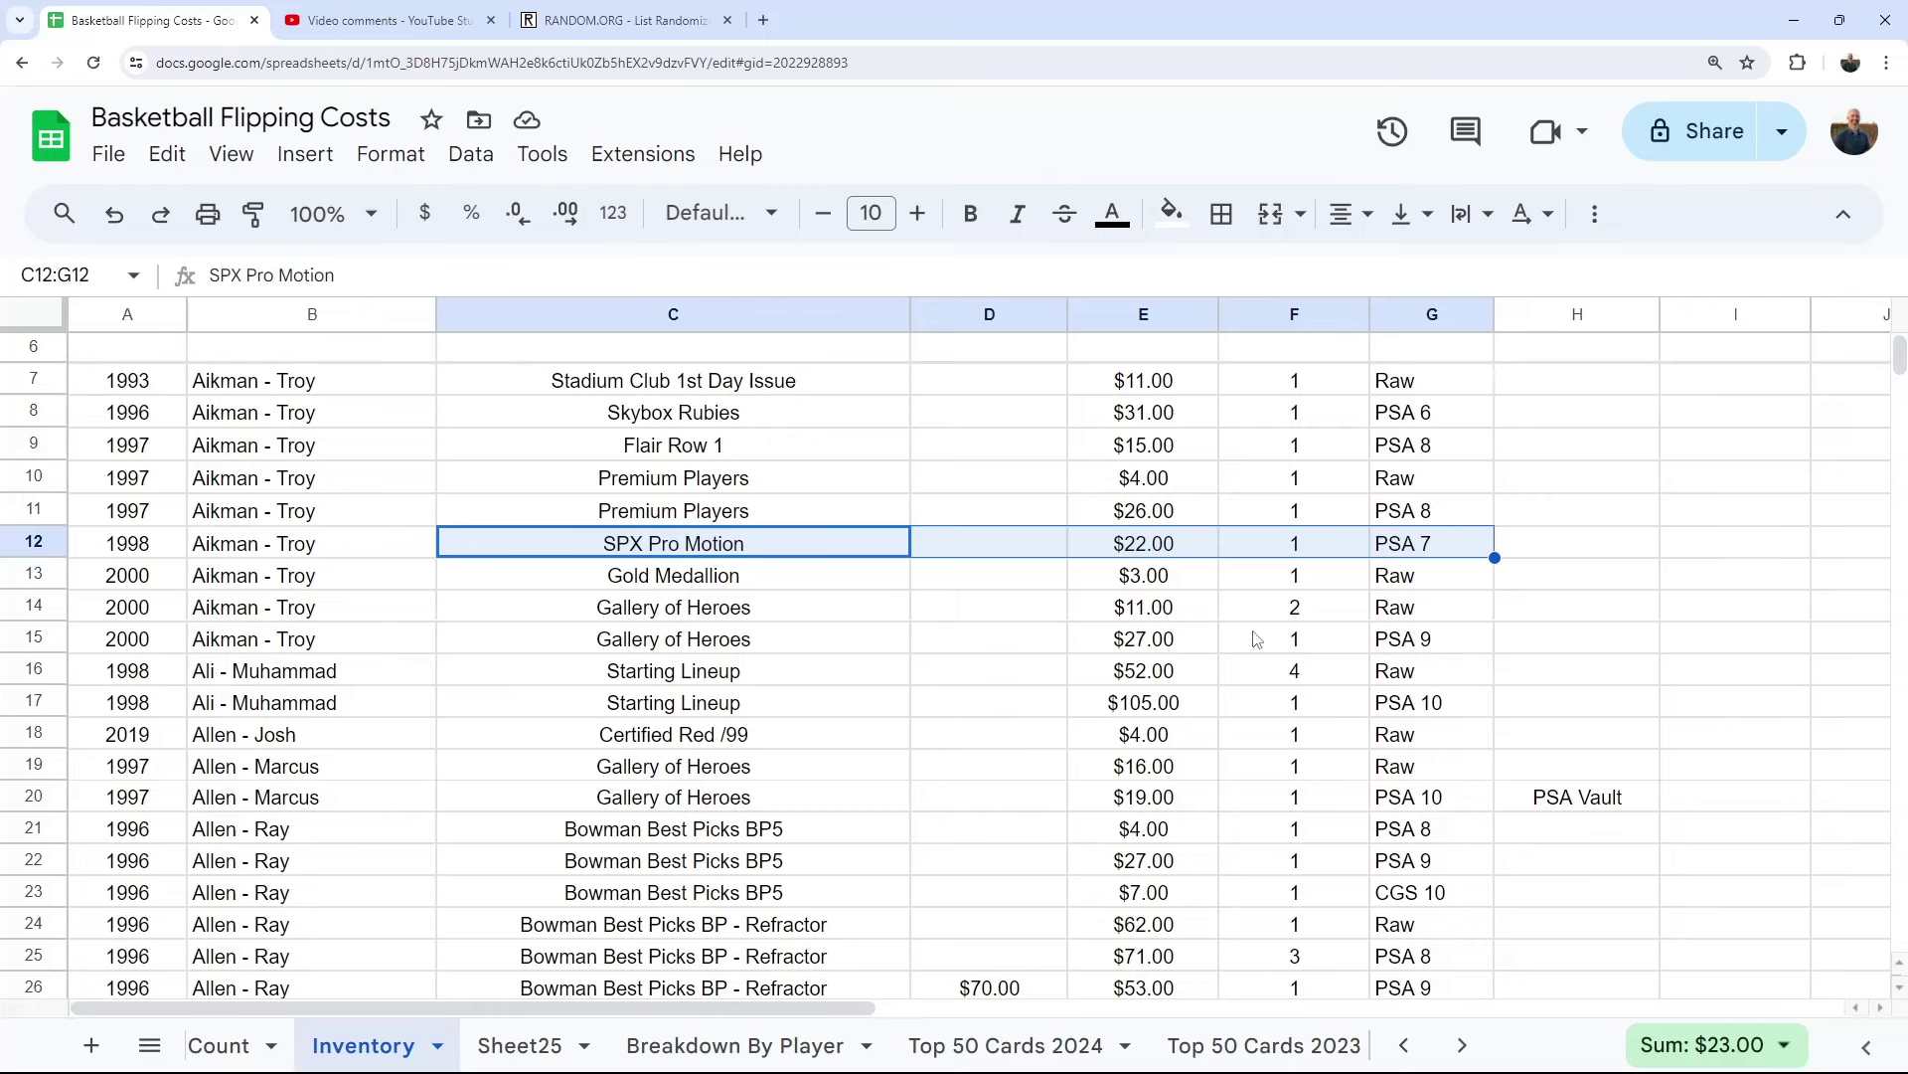
click(1149, 646)
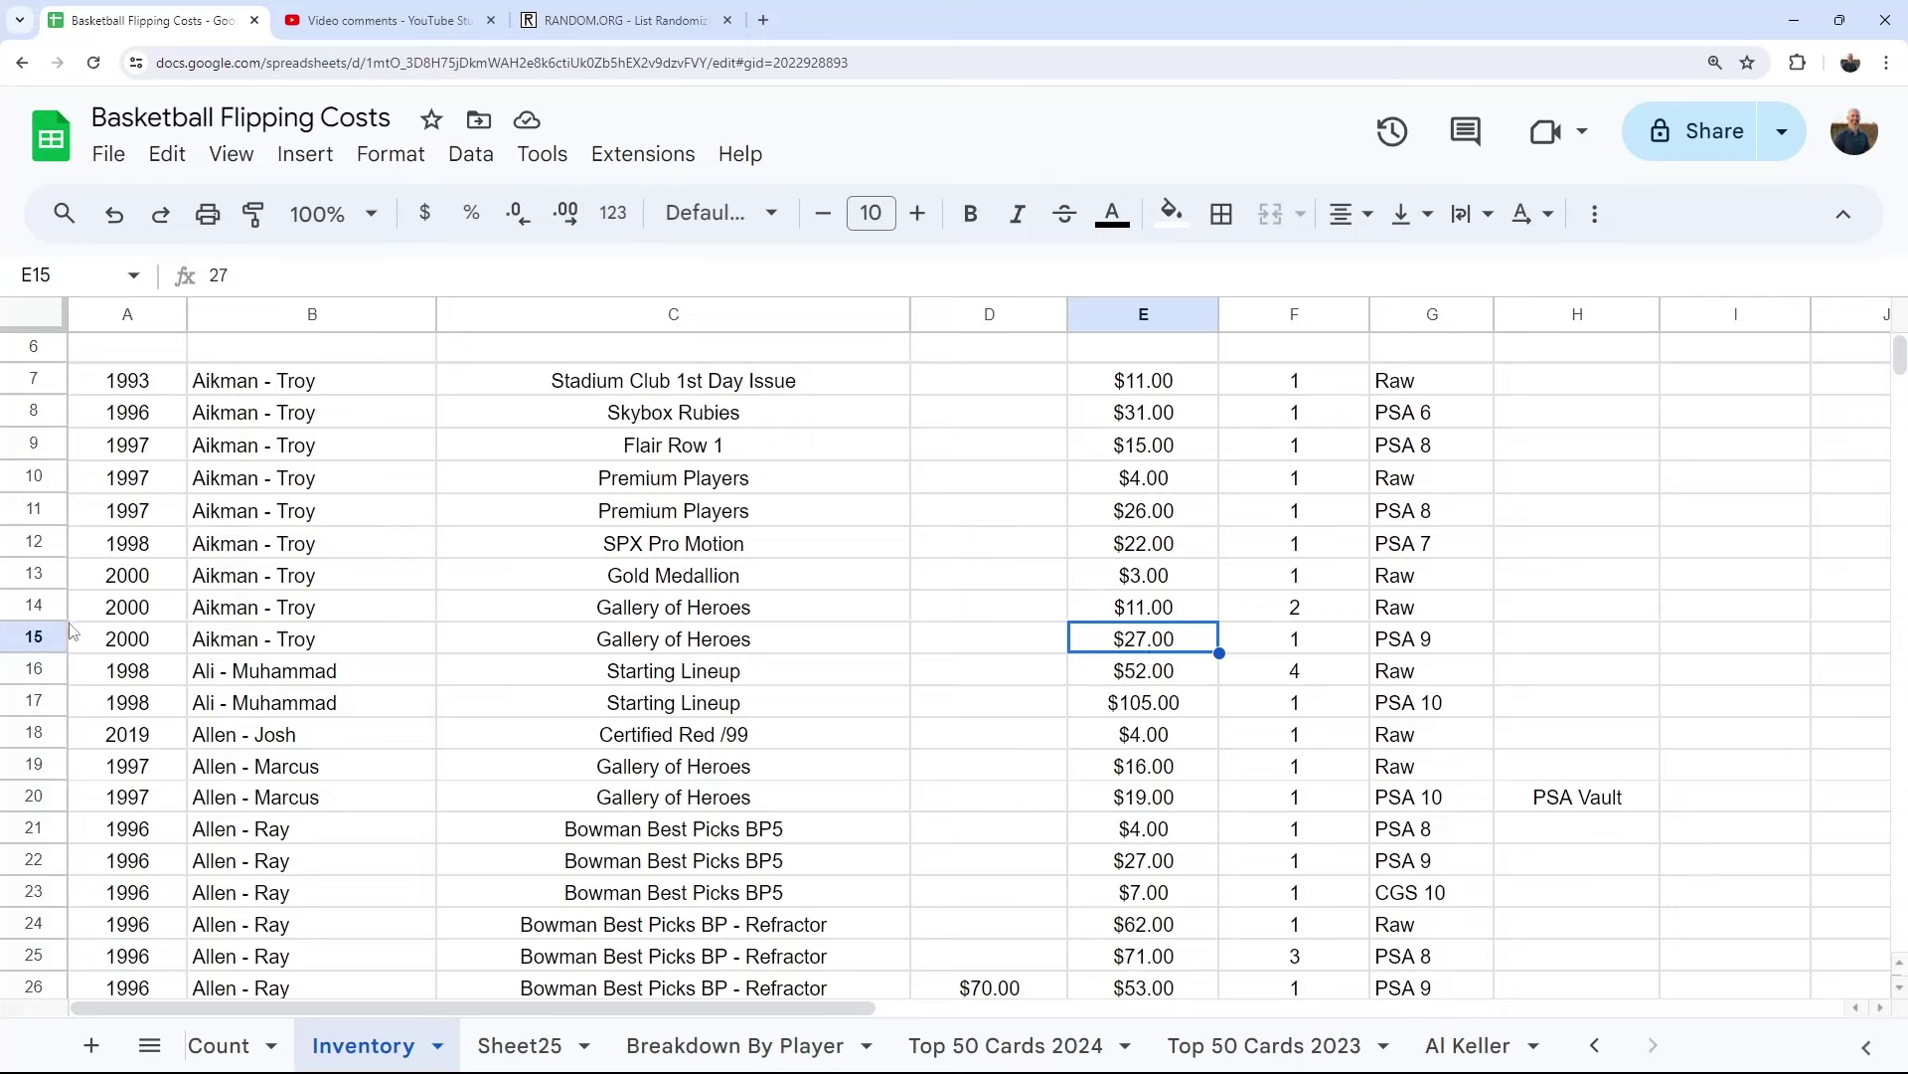
click(1142, 613)
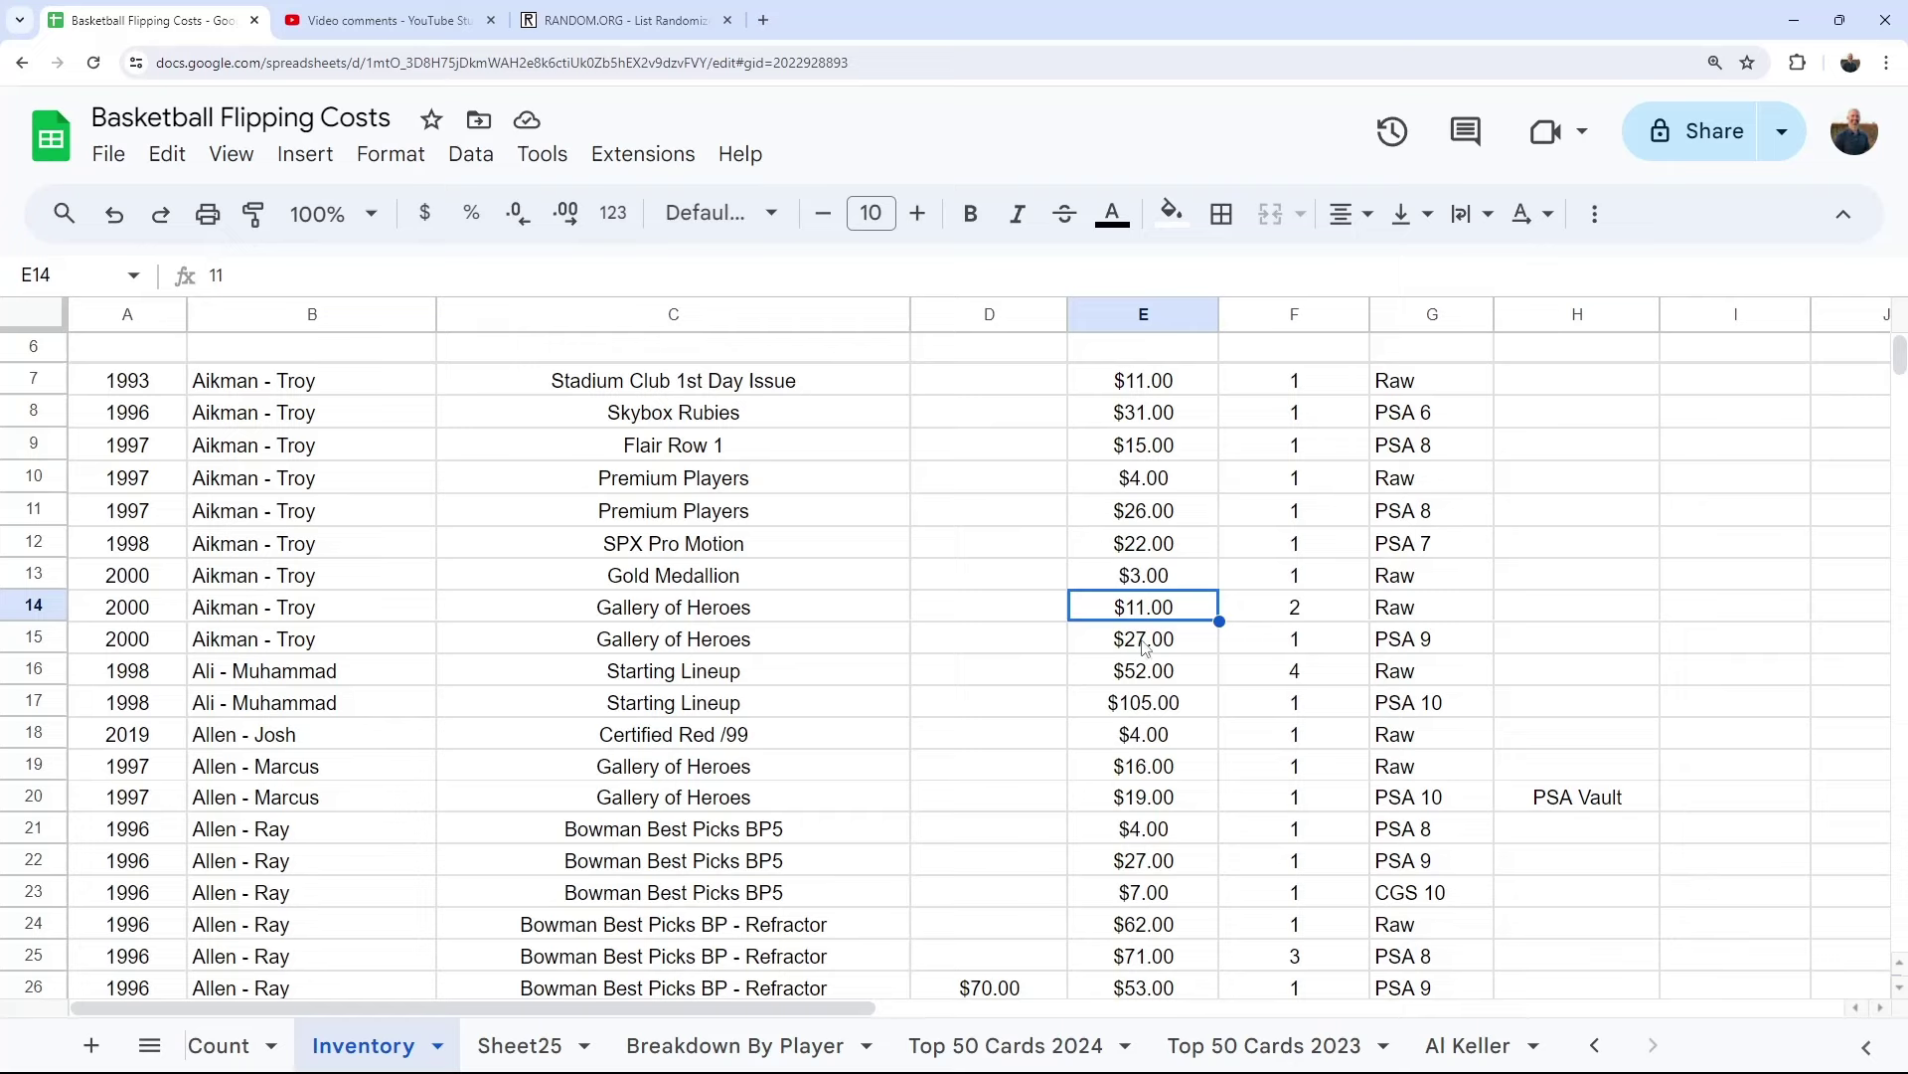
drag(1143, 641, 1163, 387)
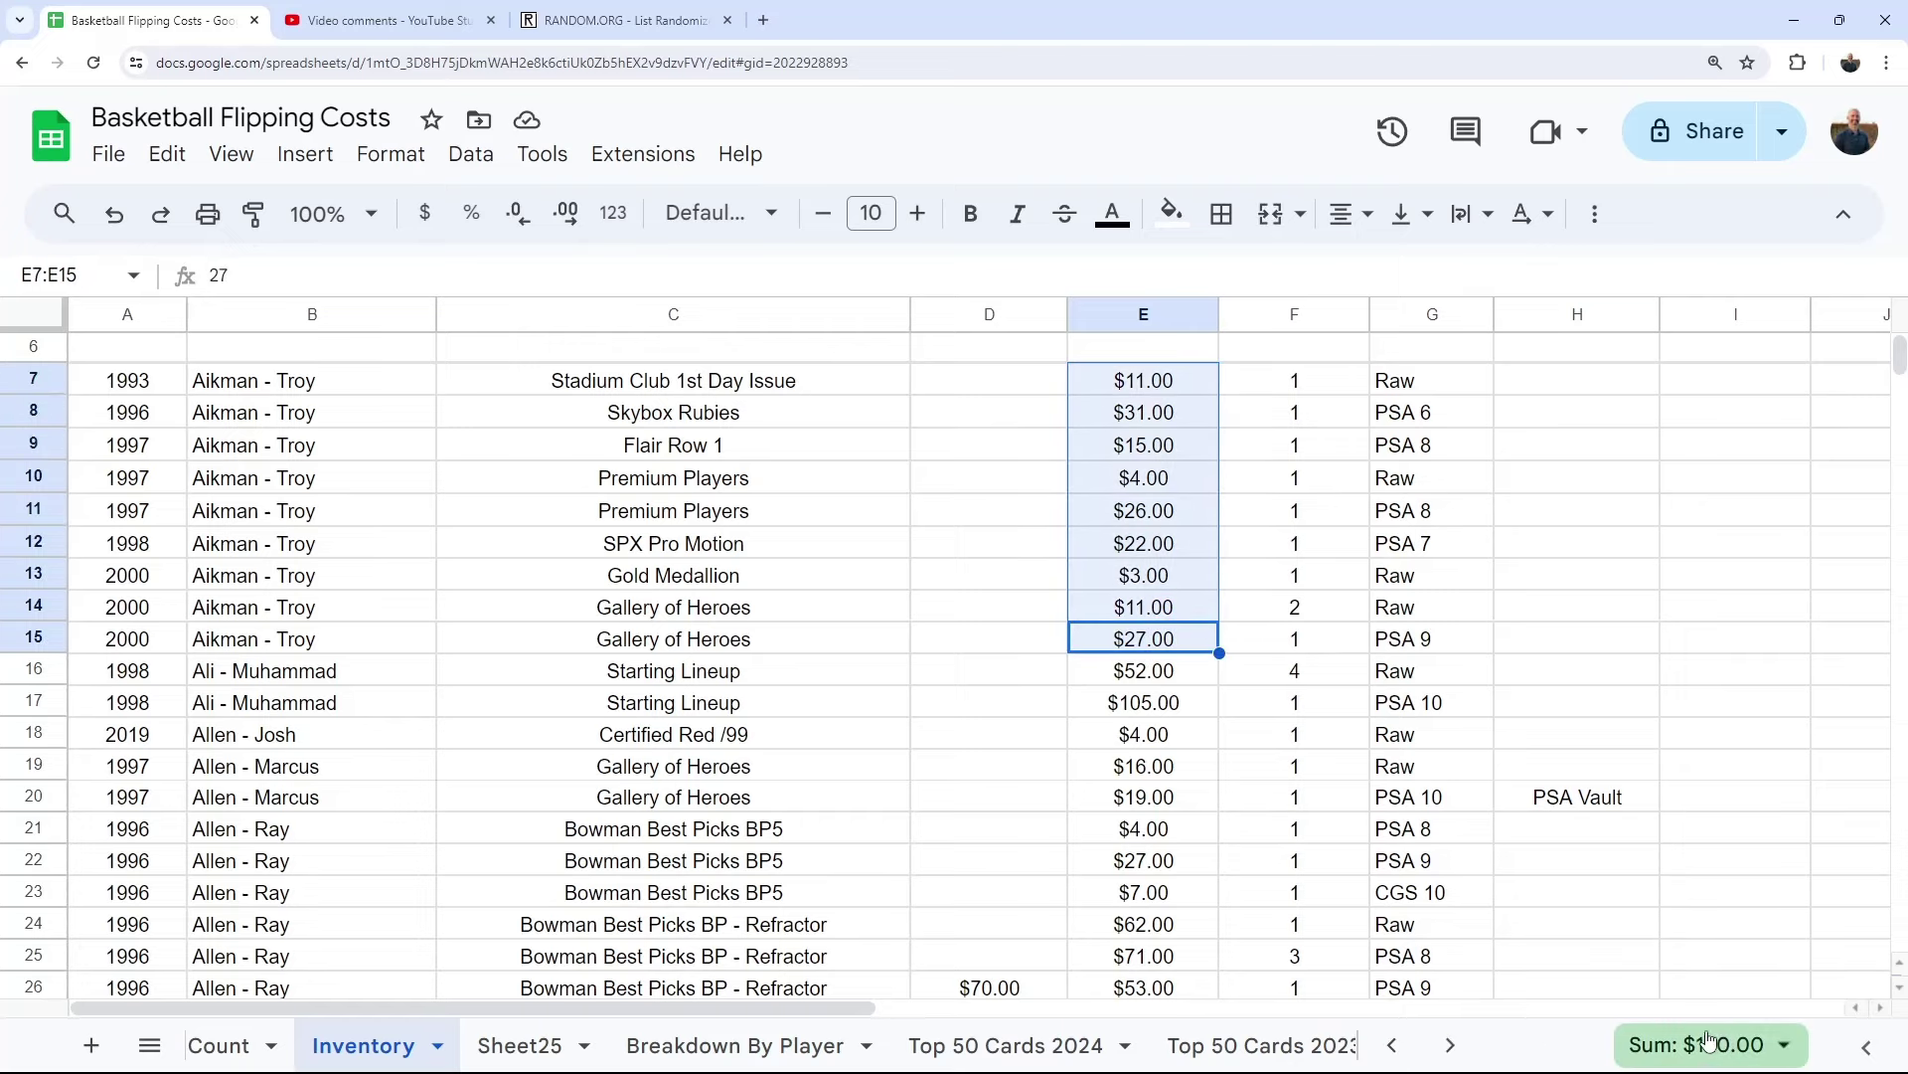
Return to the Breakdown By Player sheet and compare the 9/18/21 and 4/14/24 shares for Michael Jordan and Julius Erving
double_click(736, 1045)
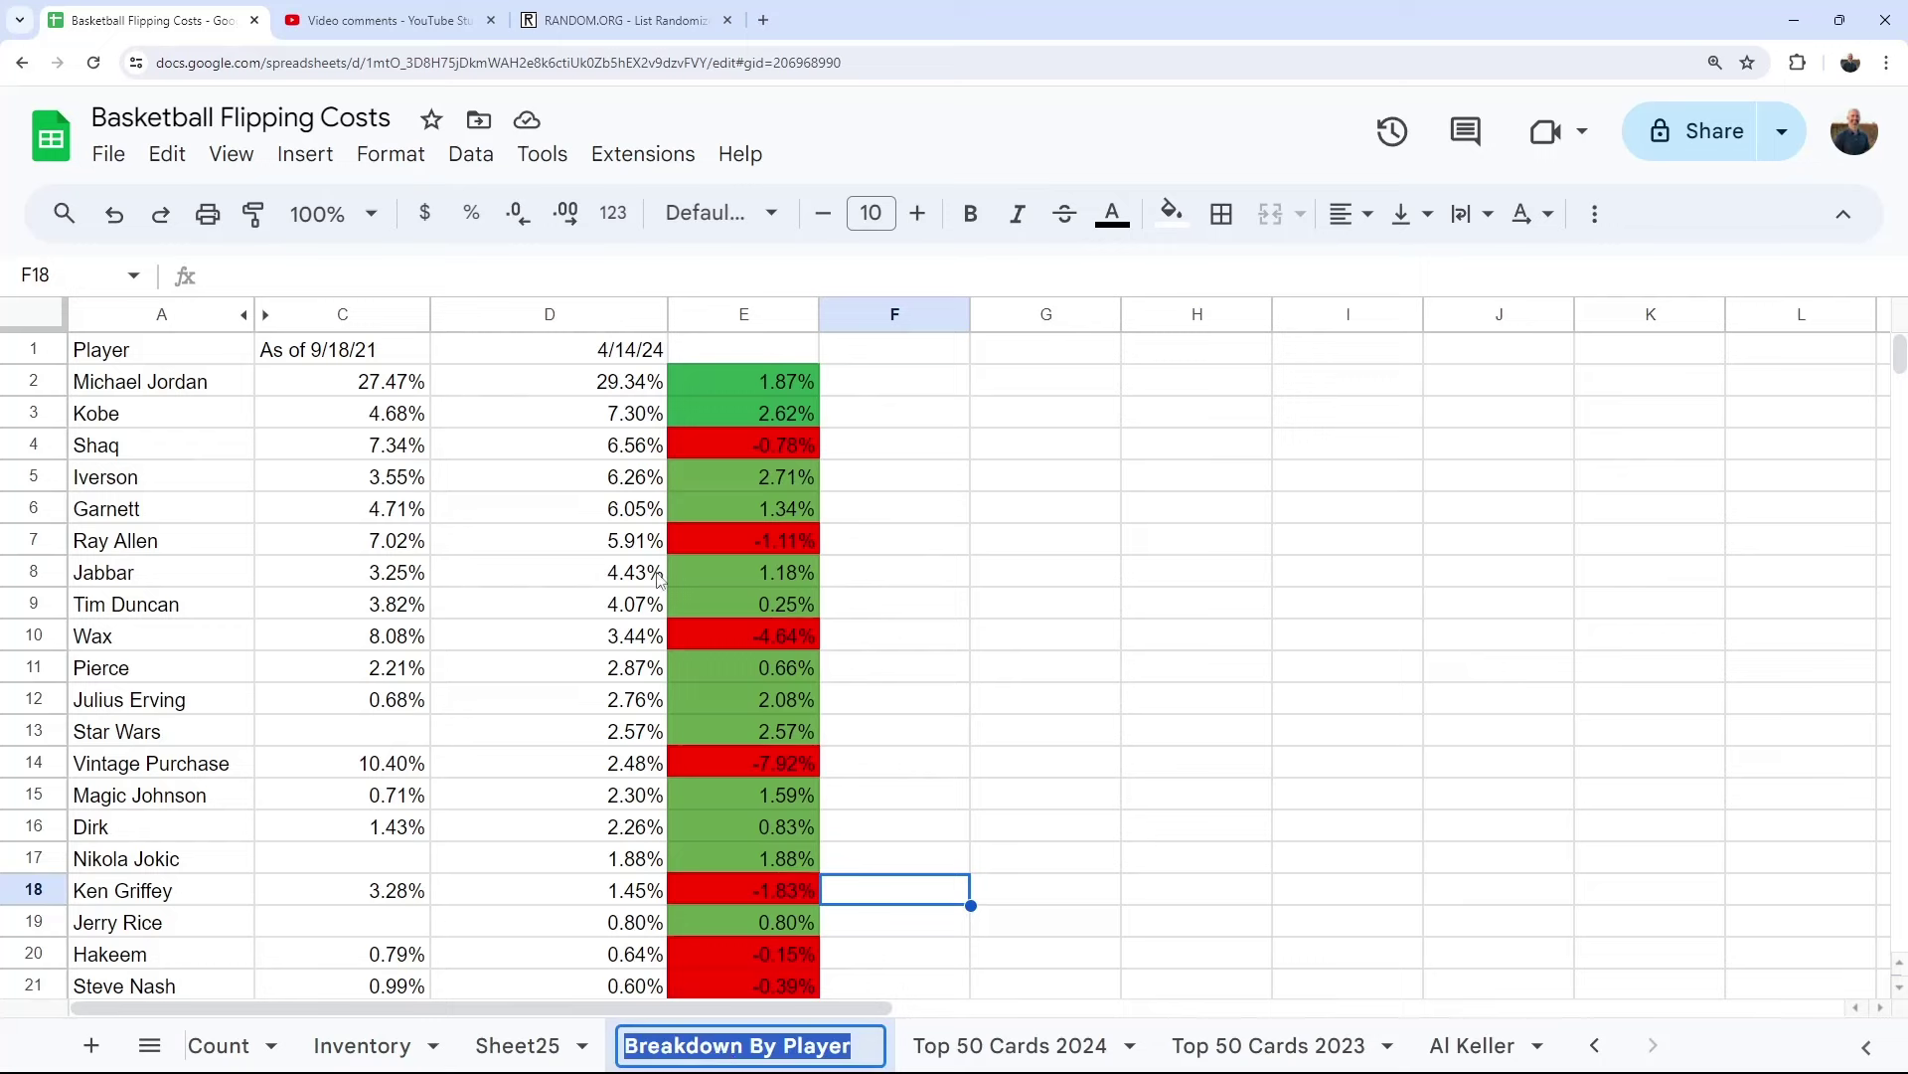
click(634, 388)
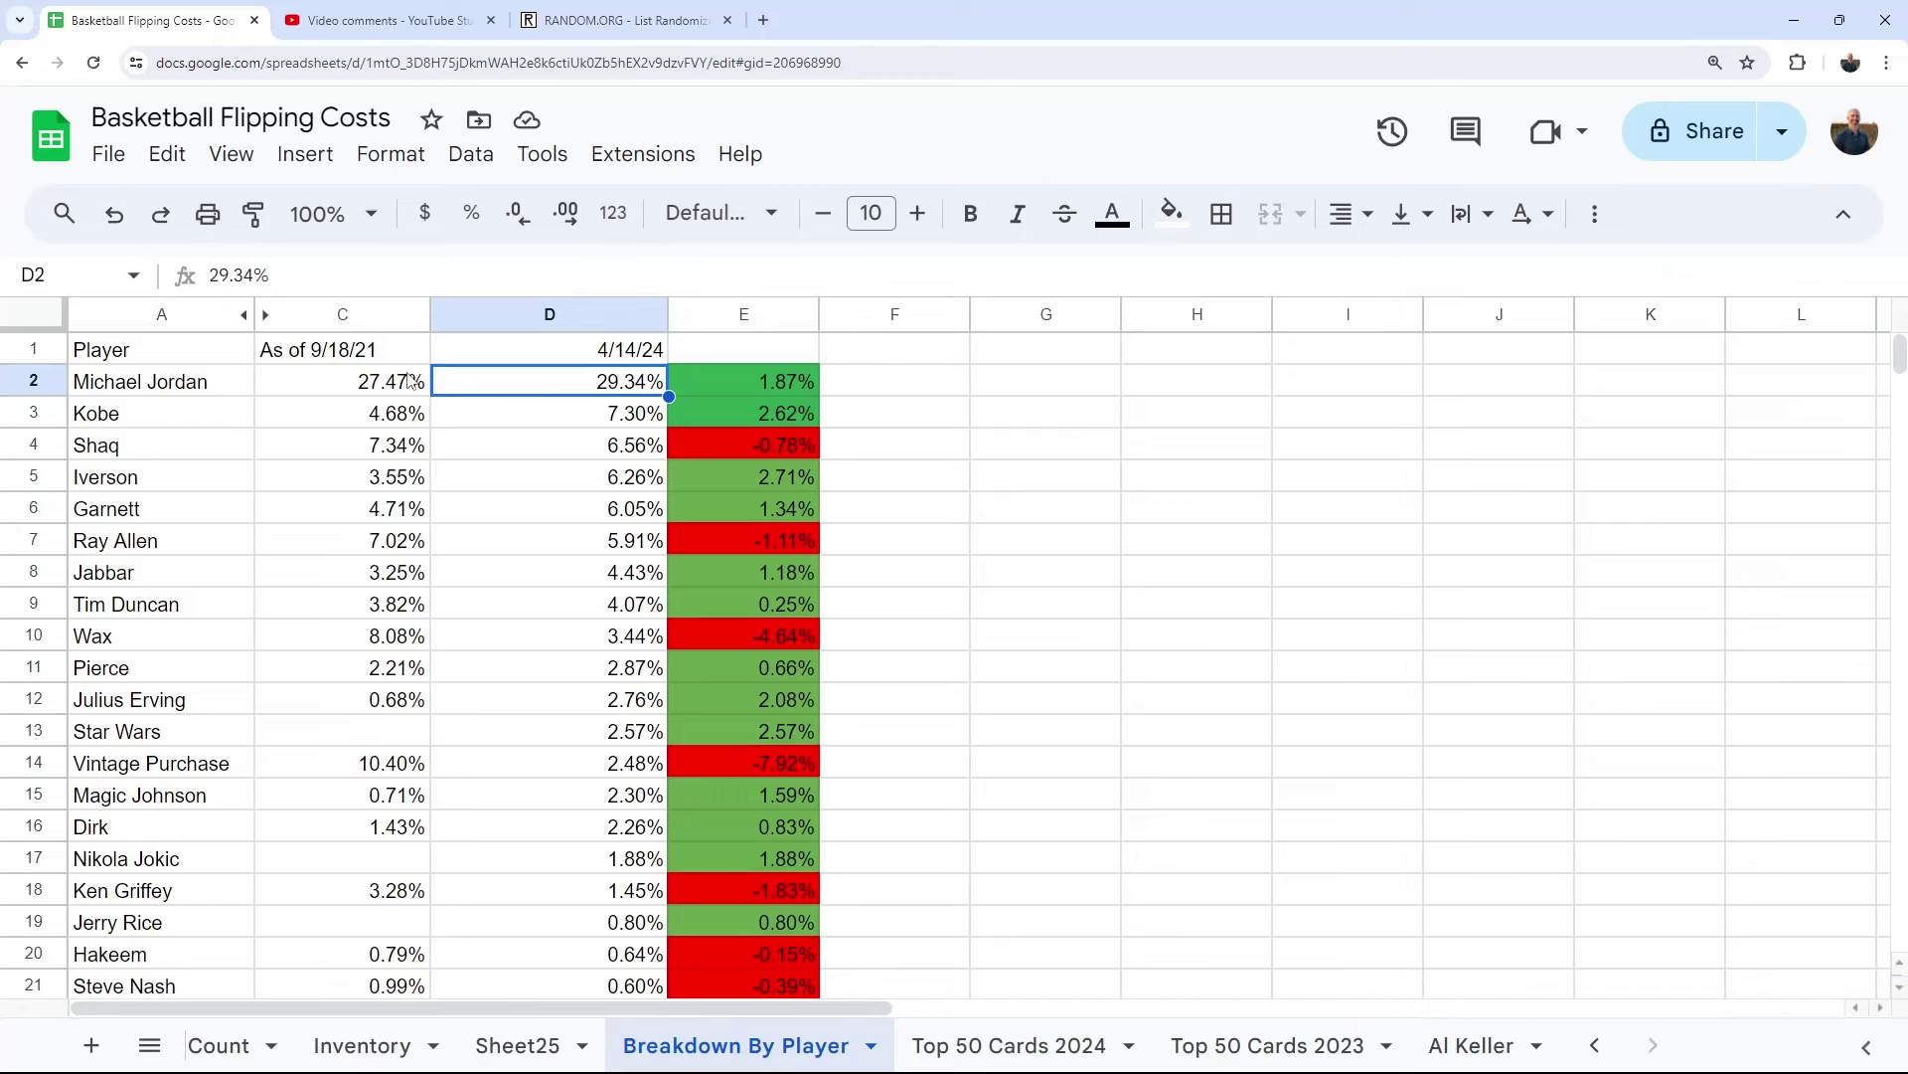
click(364, 358)
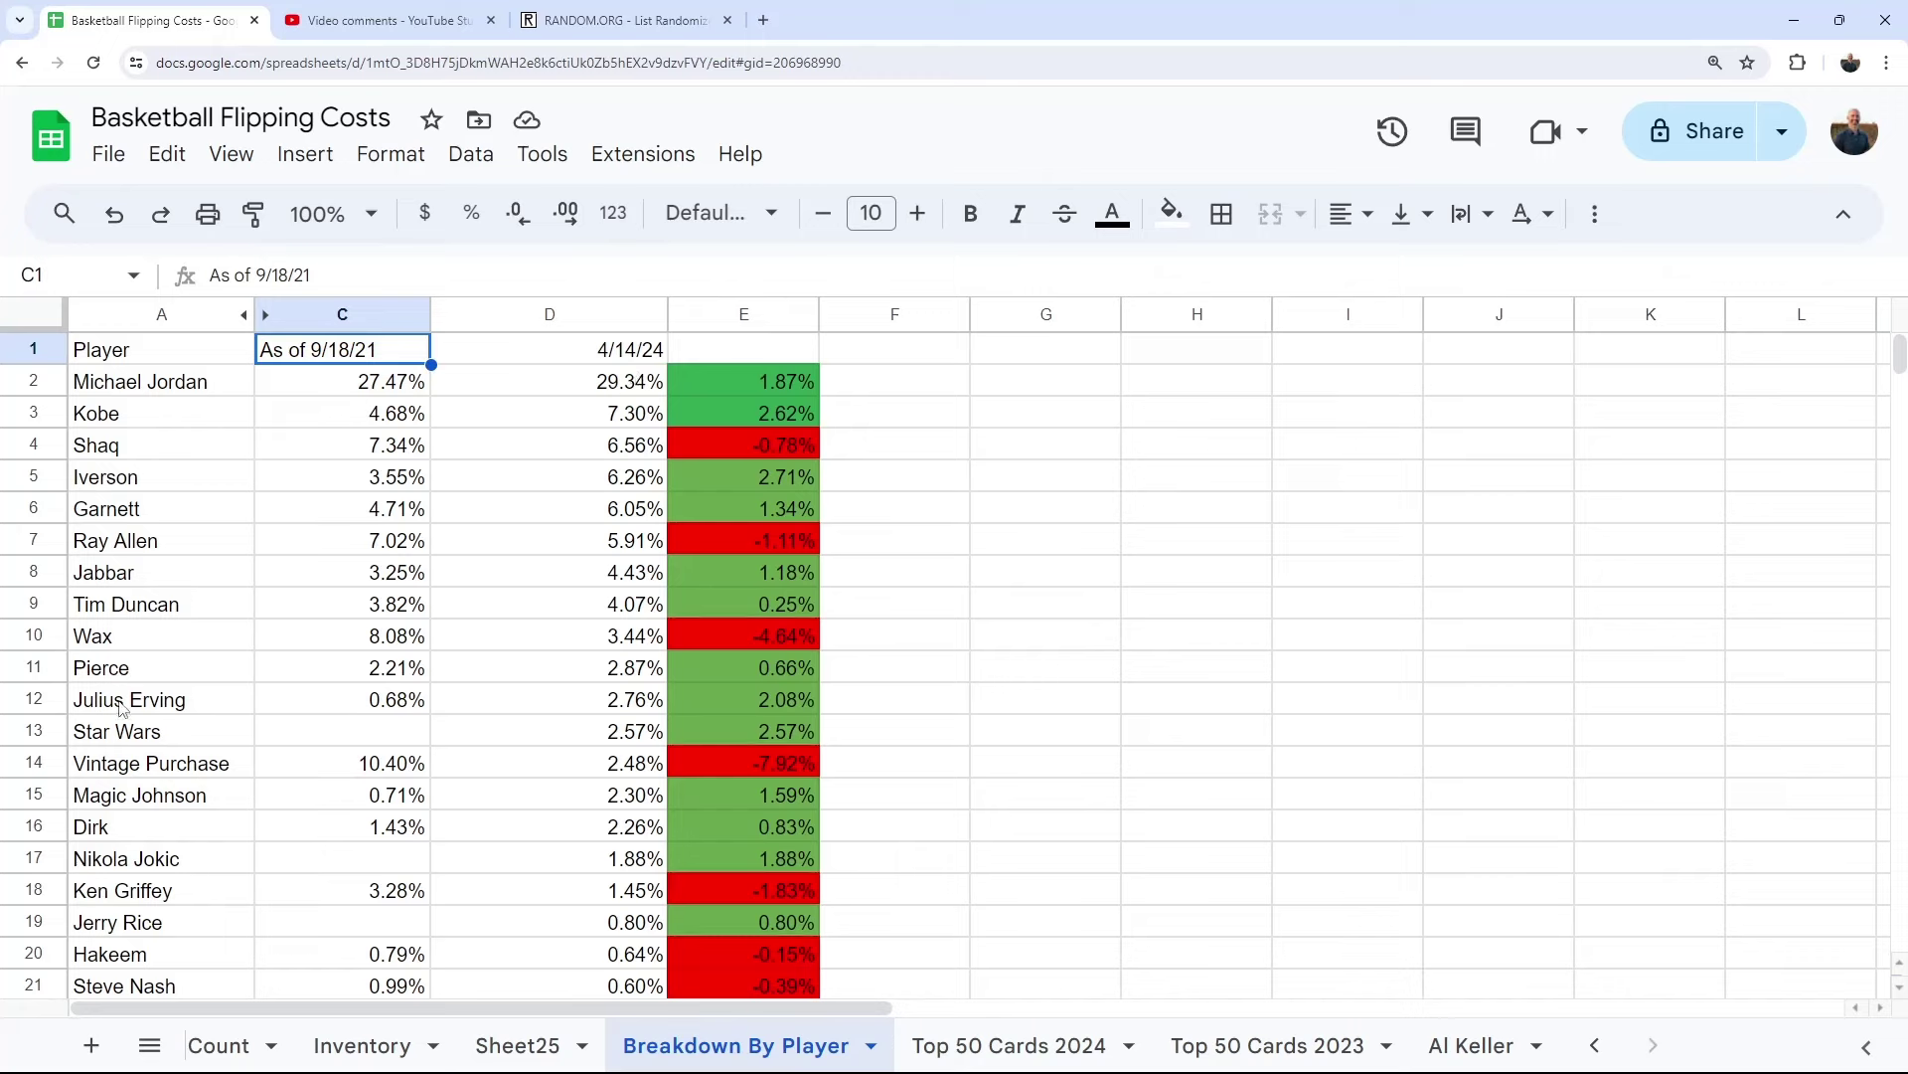
drag(121, 707, 590, 714)
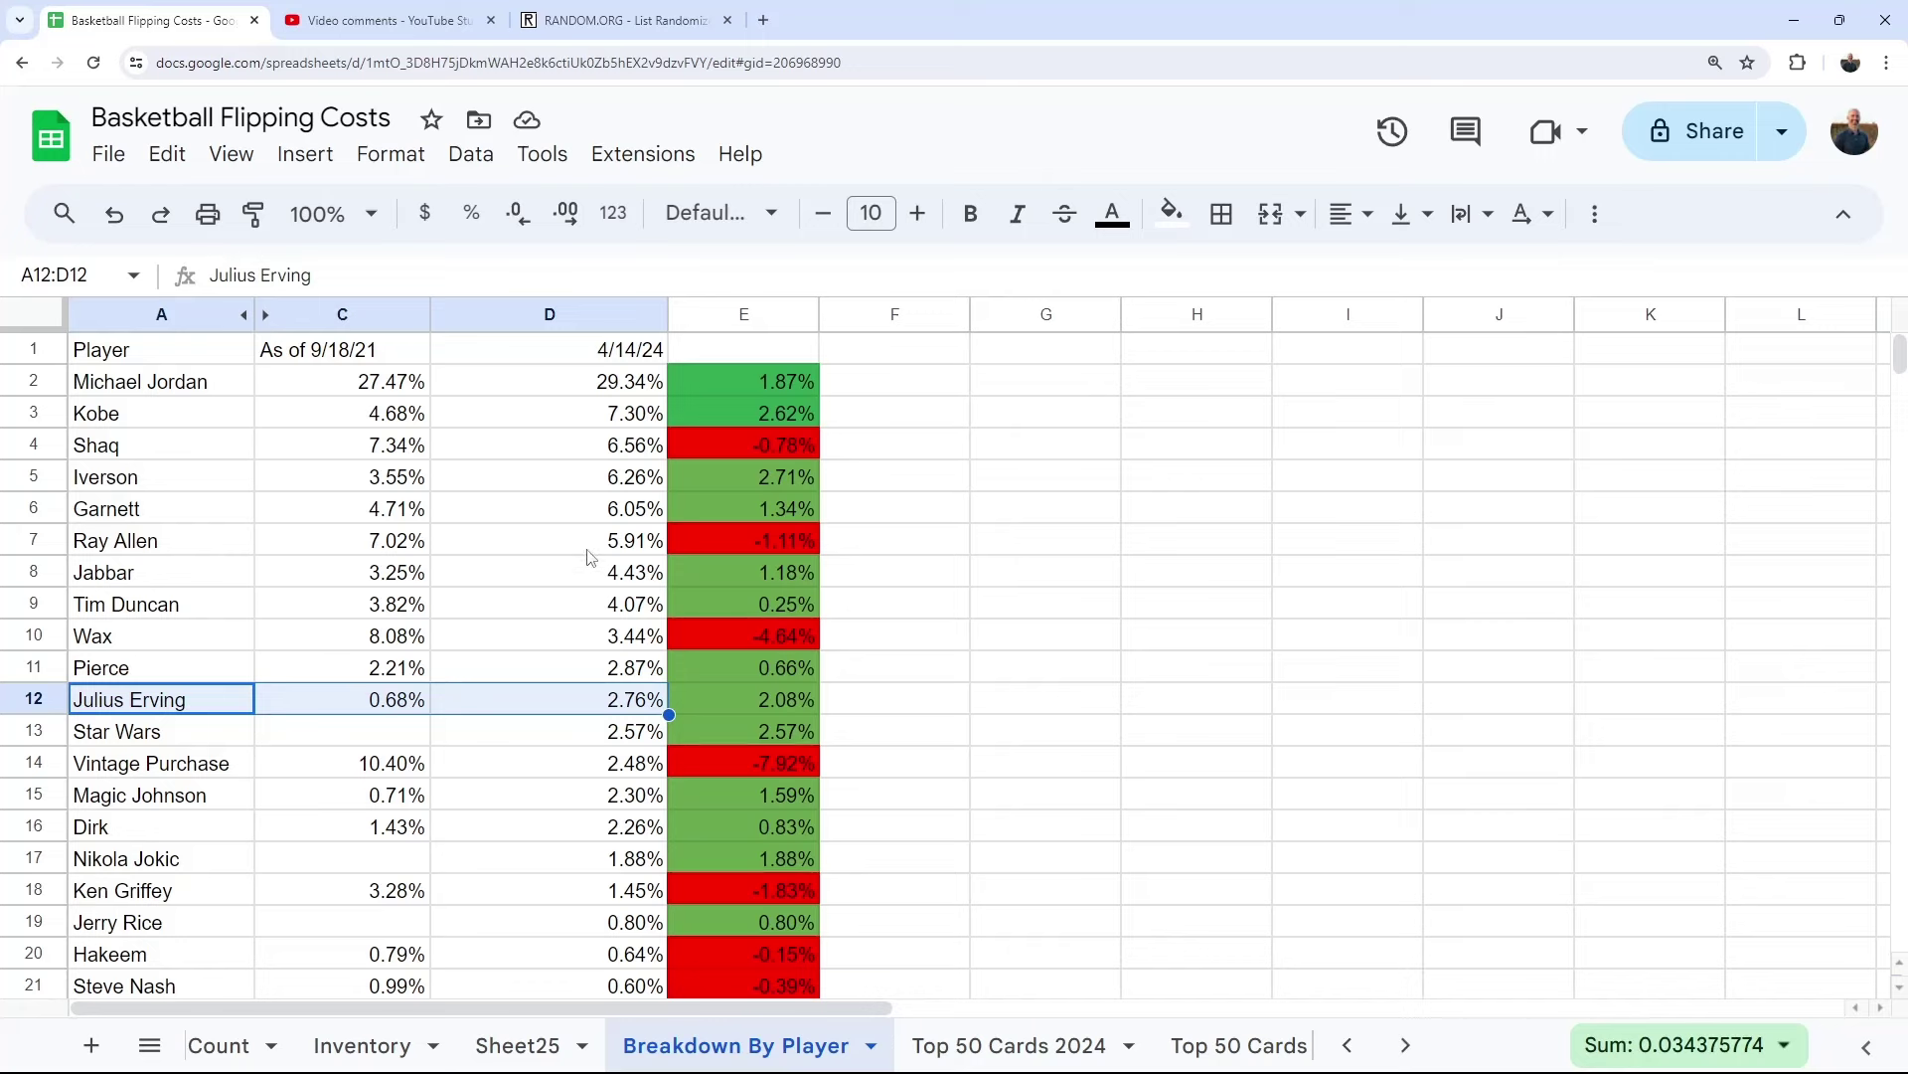
click(618, 394)
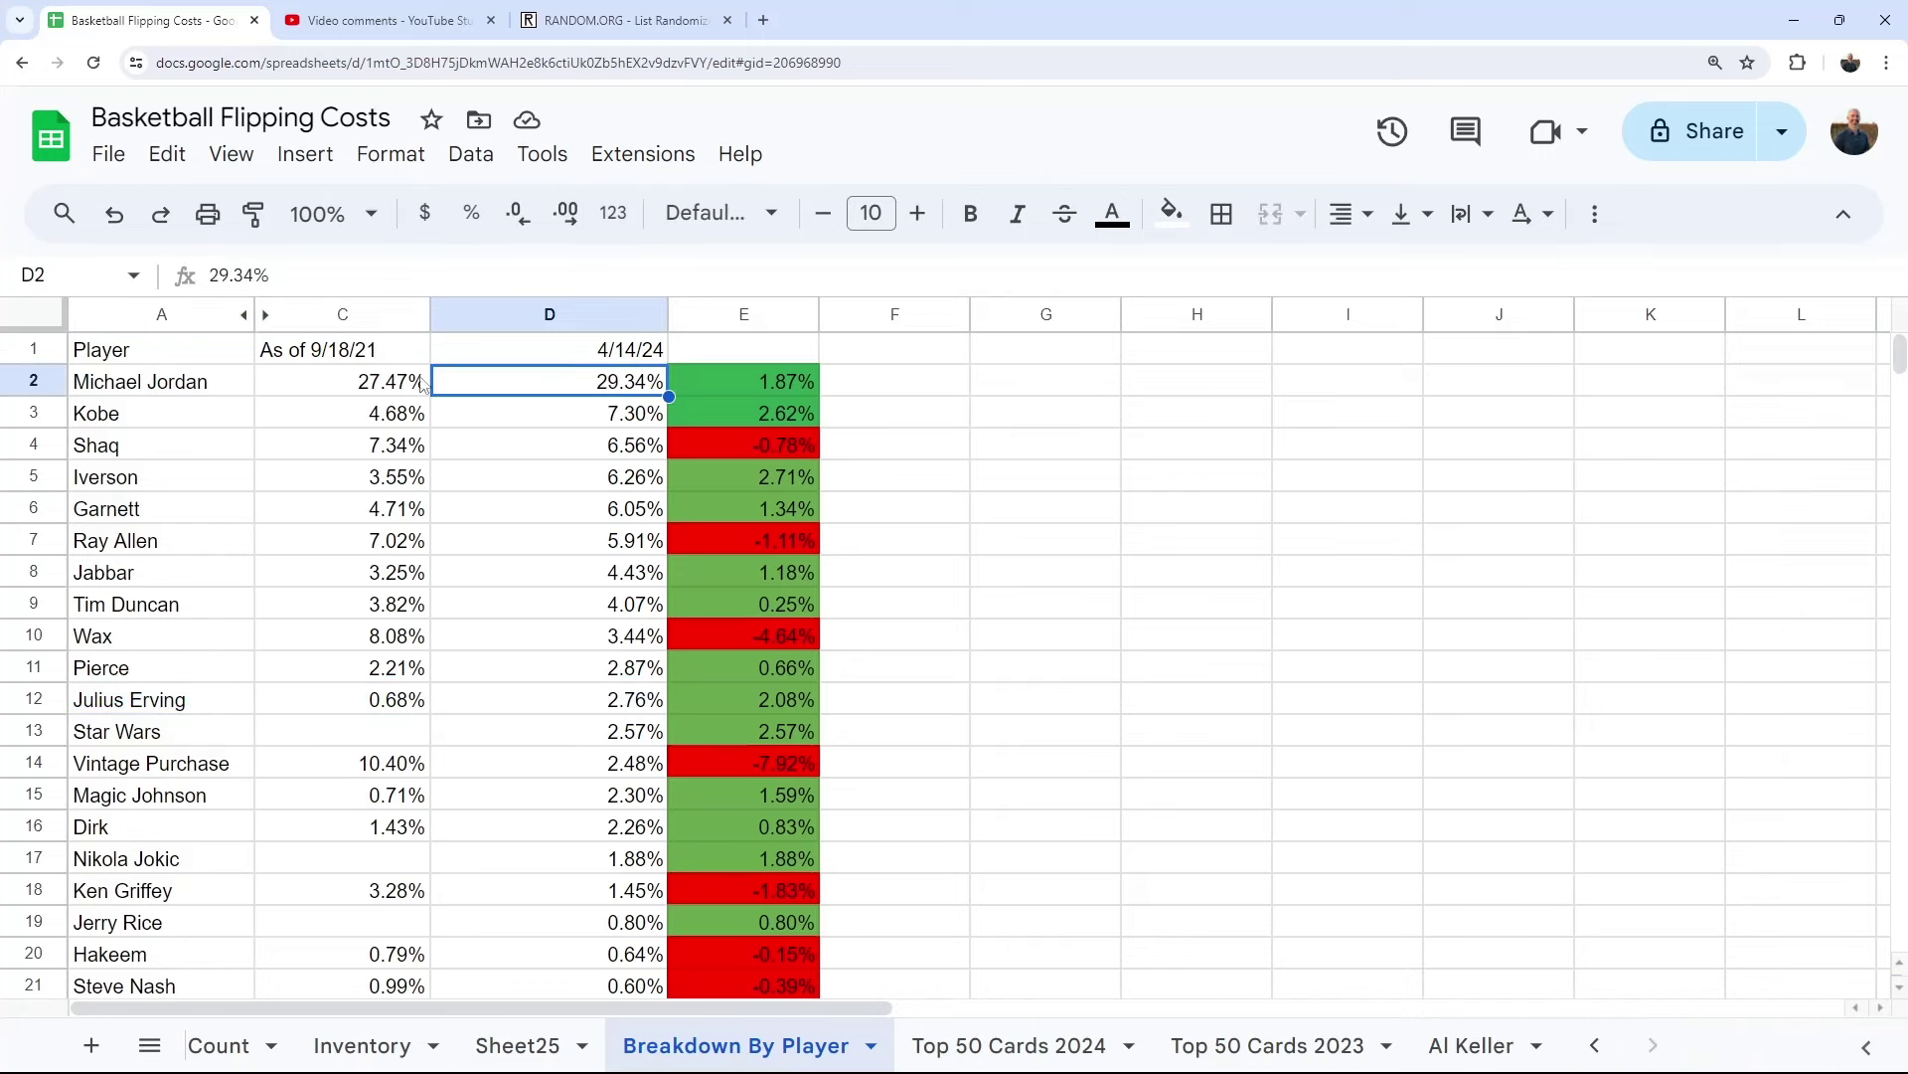
Highlight the percentage differences in E2:E16, from Michael Jordan through Dirk, and clear the selection
click(796, 388)
drag(807, 391, 779, 841)
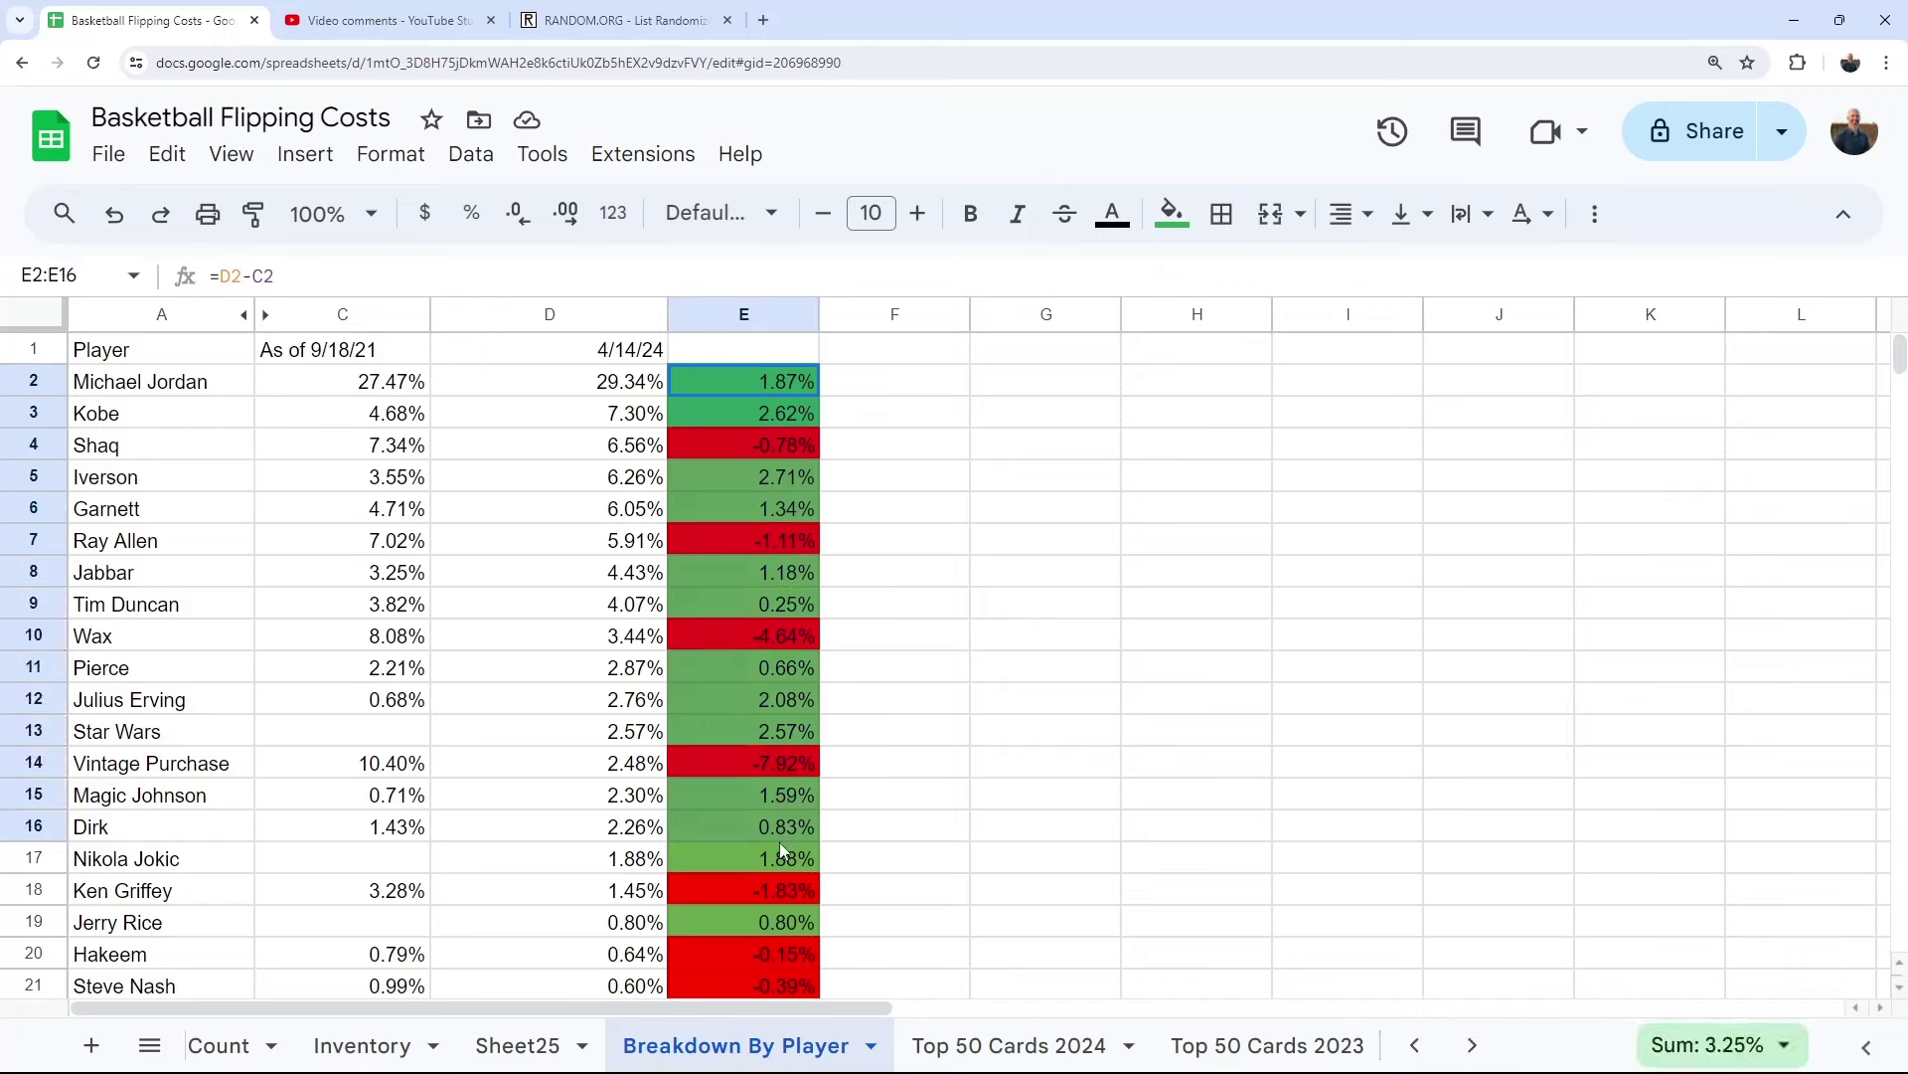
double_click(779, 840)
click(989, 773)
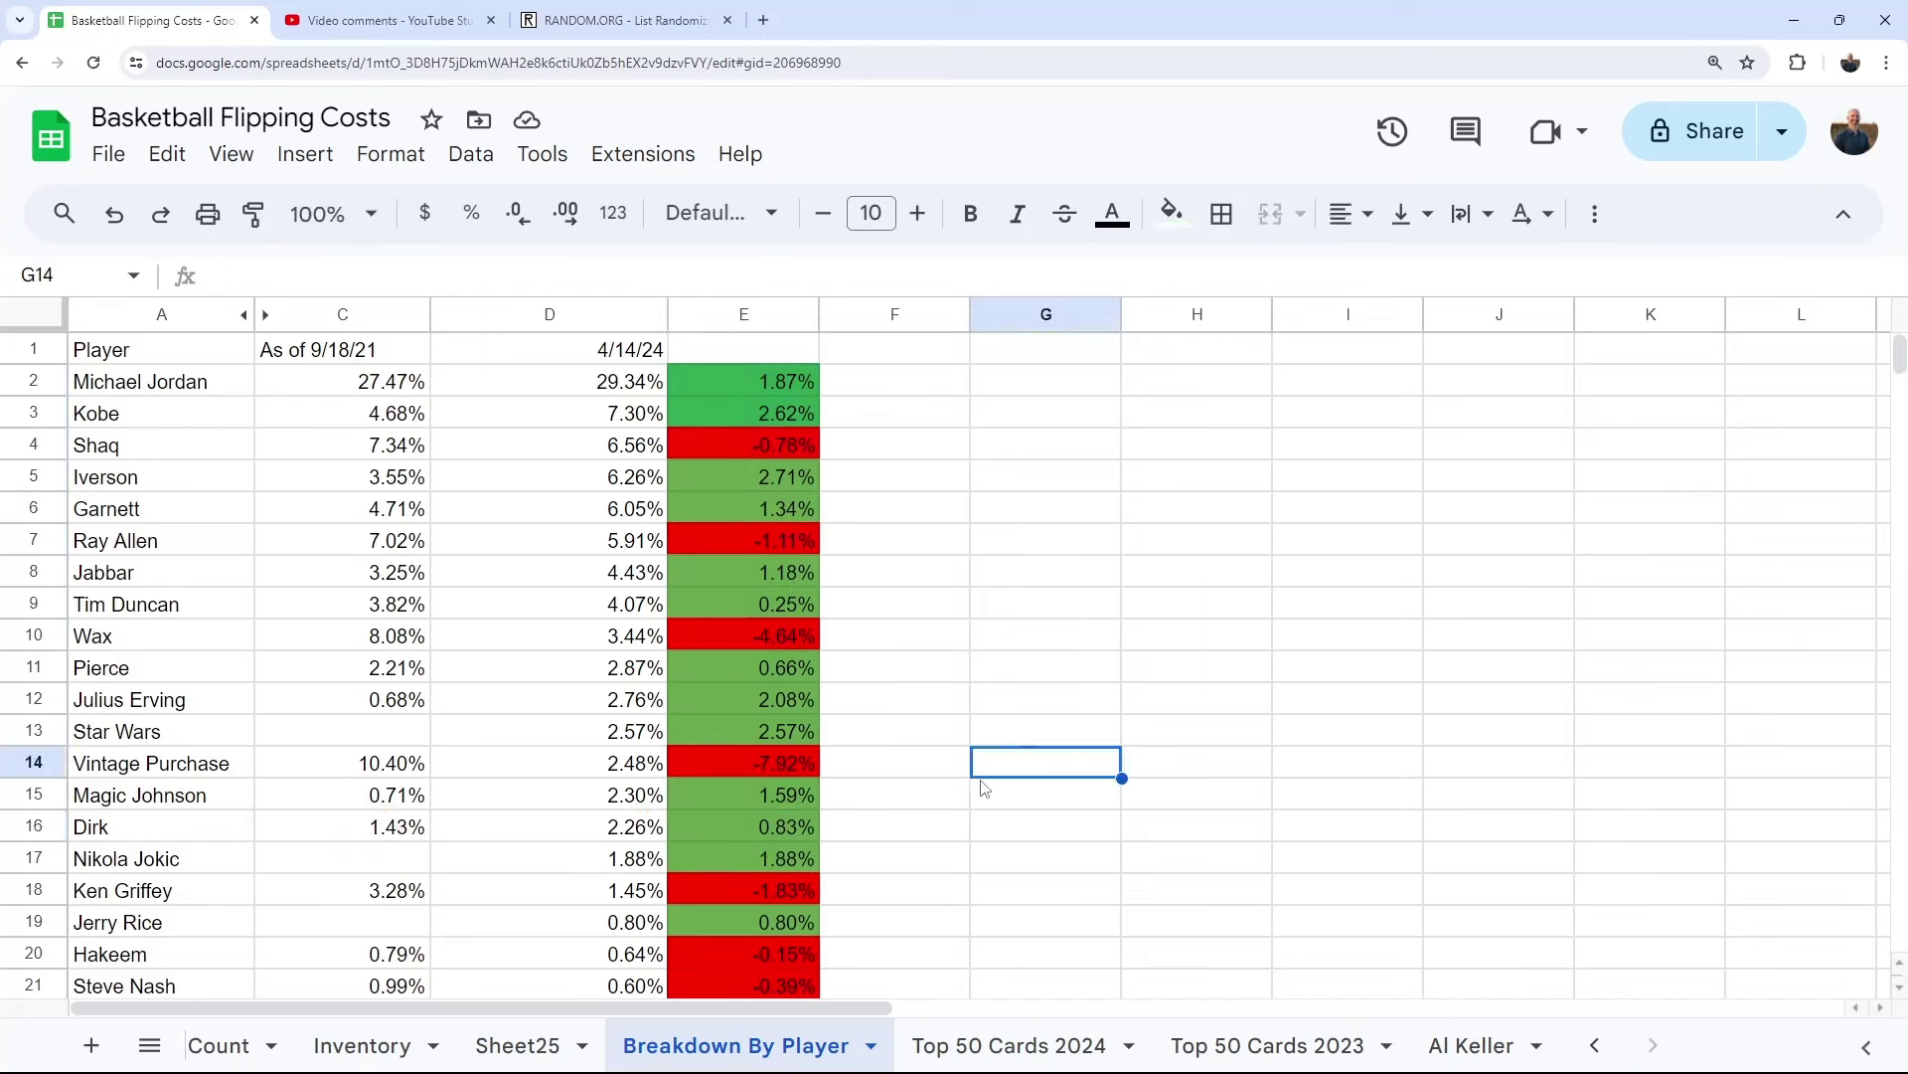
Go through the share percentages for Michael Jordan, Kobe, Shaq and Iverson in the player breakdown
click(390, 397)
click(633, 383)
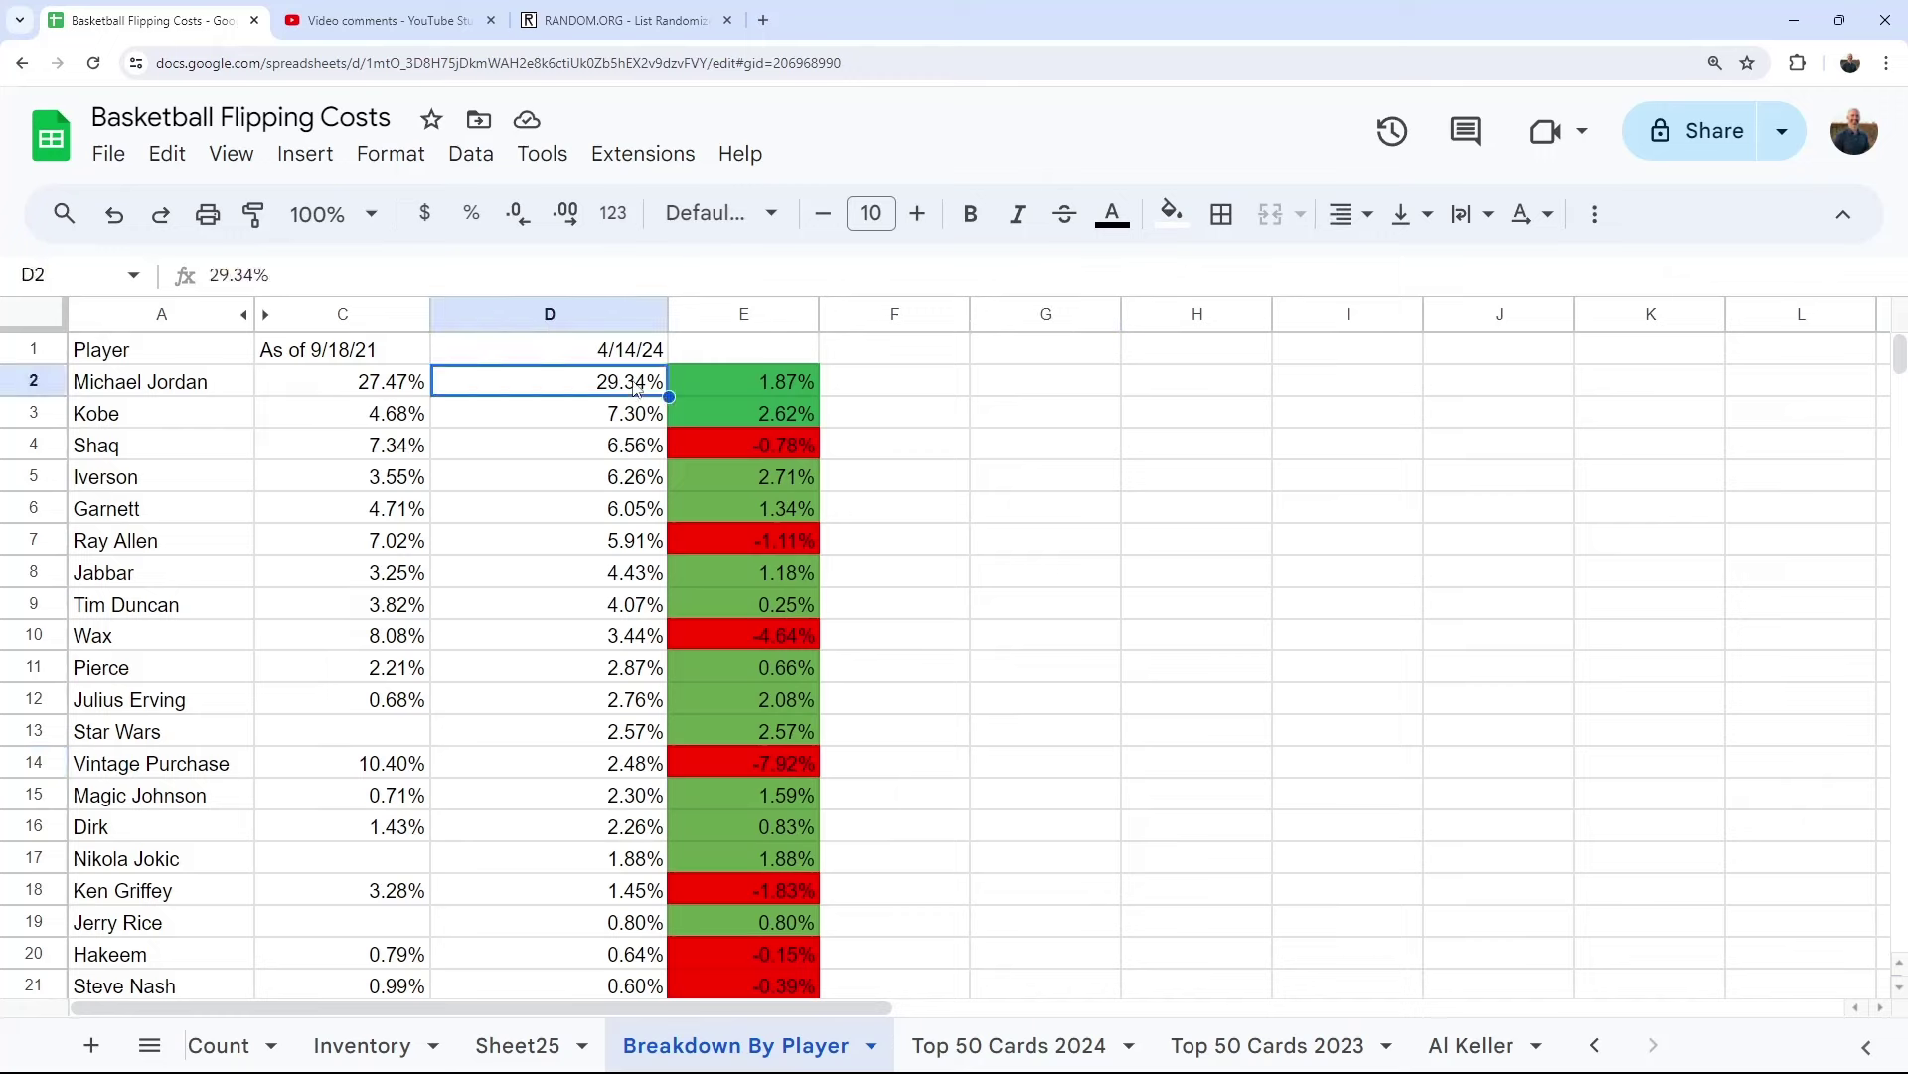
click(560, 426)
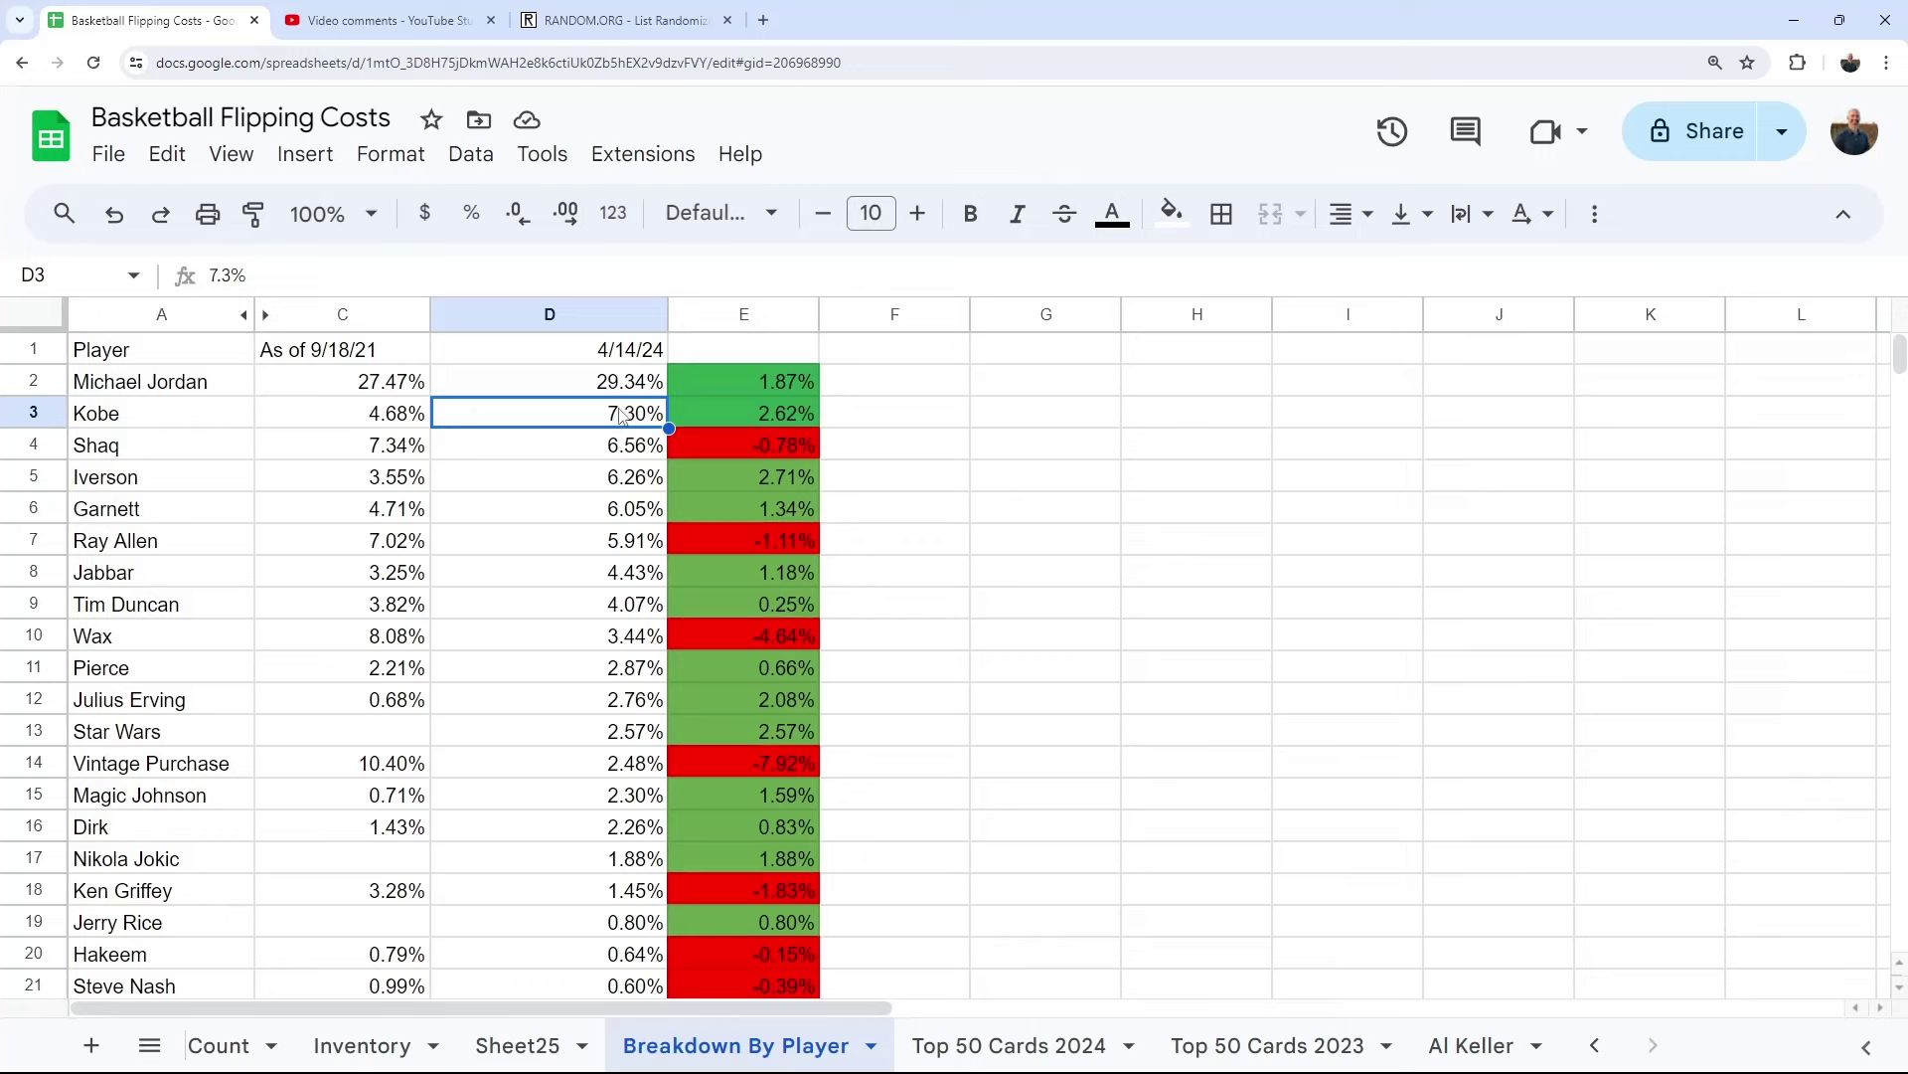
click(627, 397)
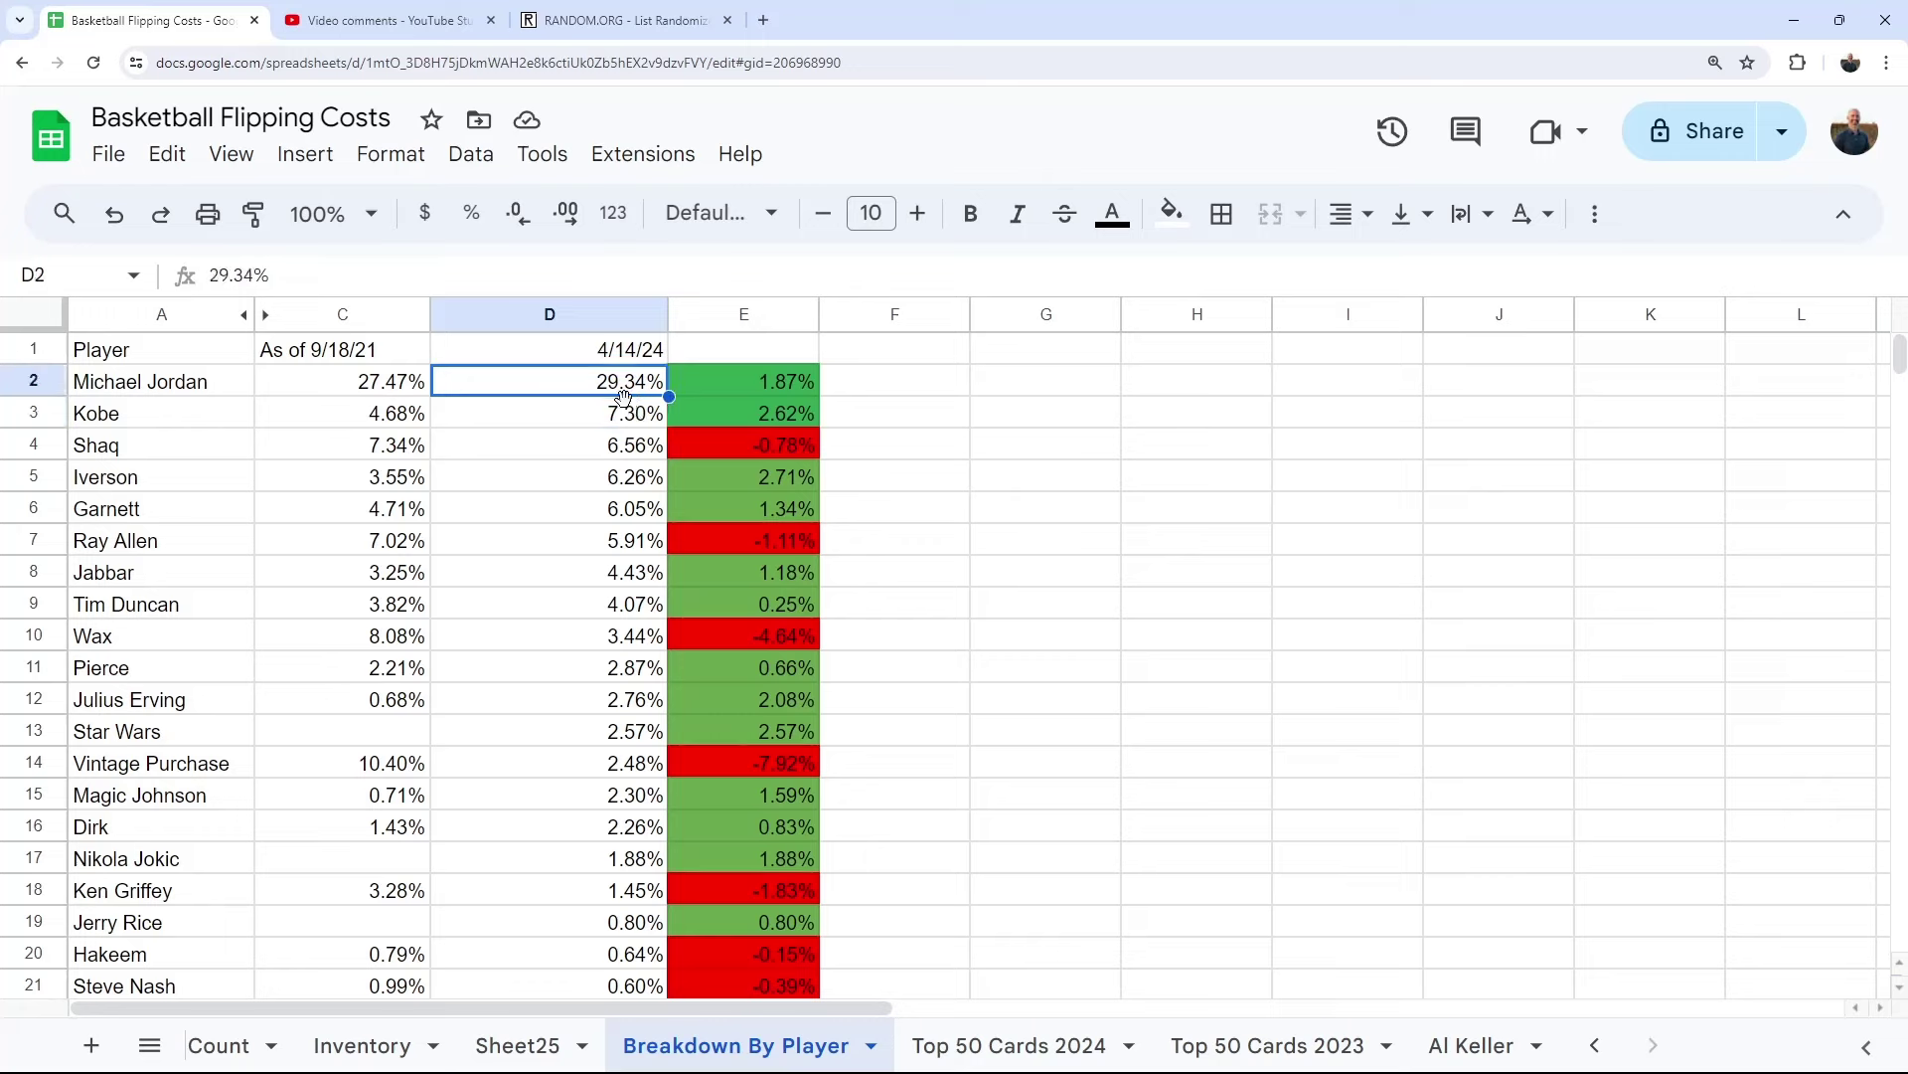
click(624, 447)
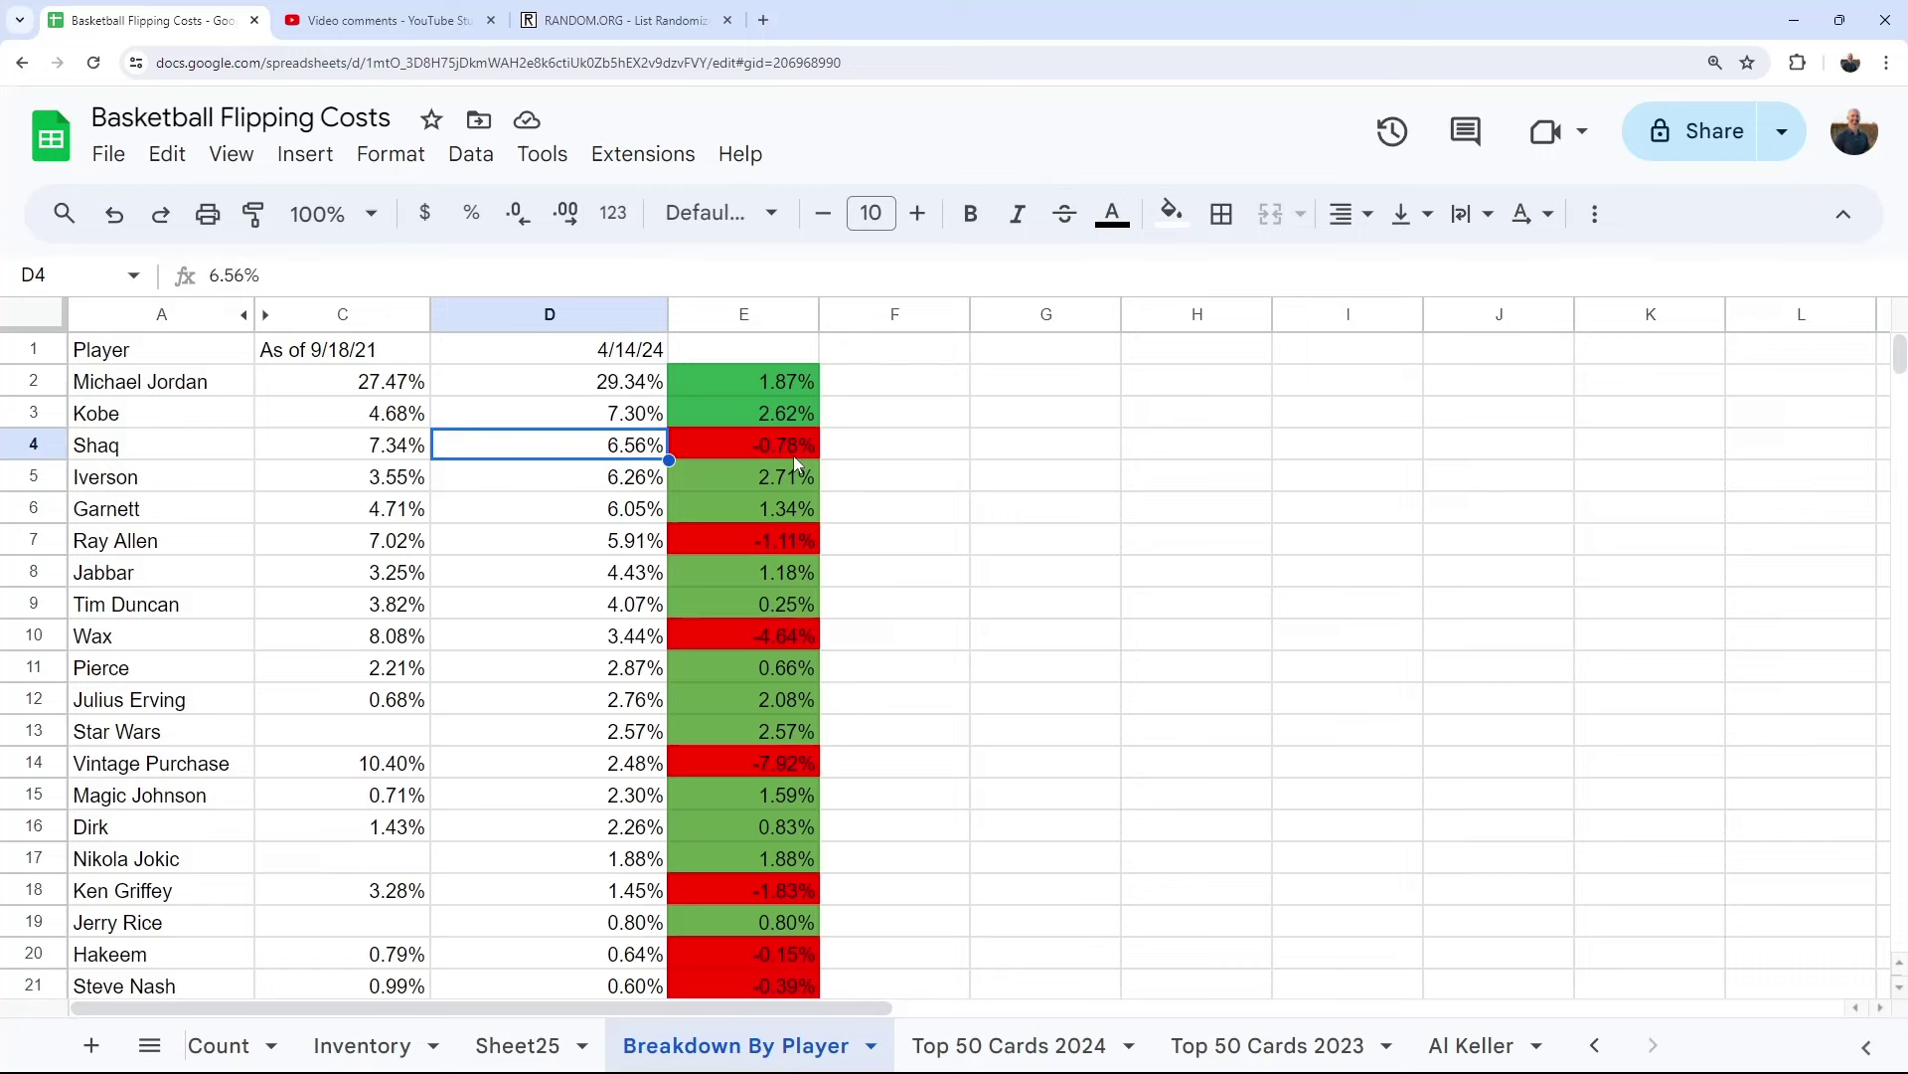
click(612, 487)
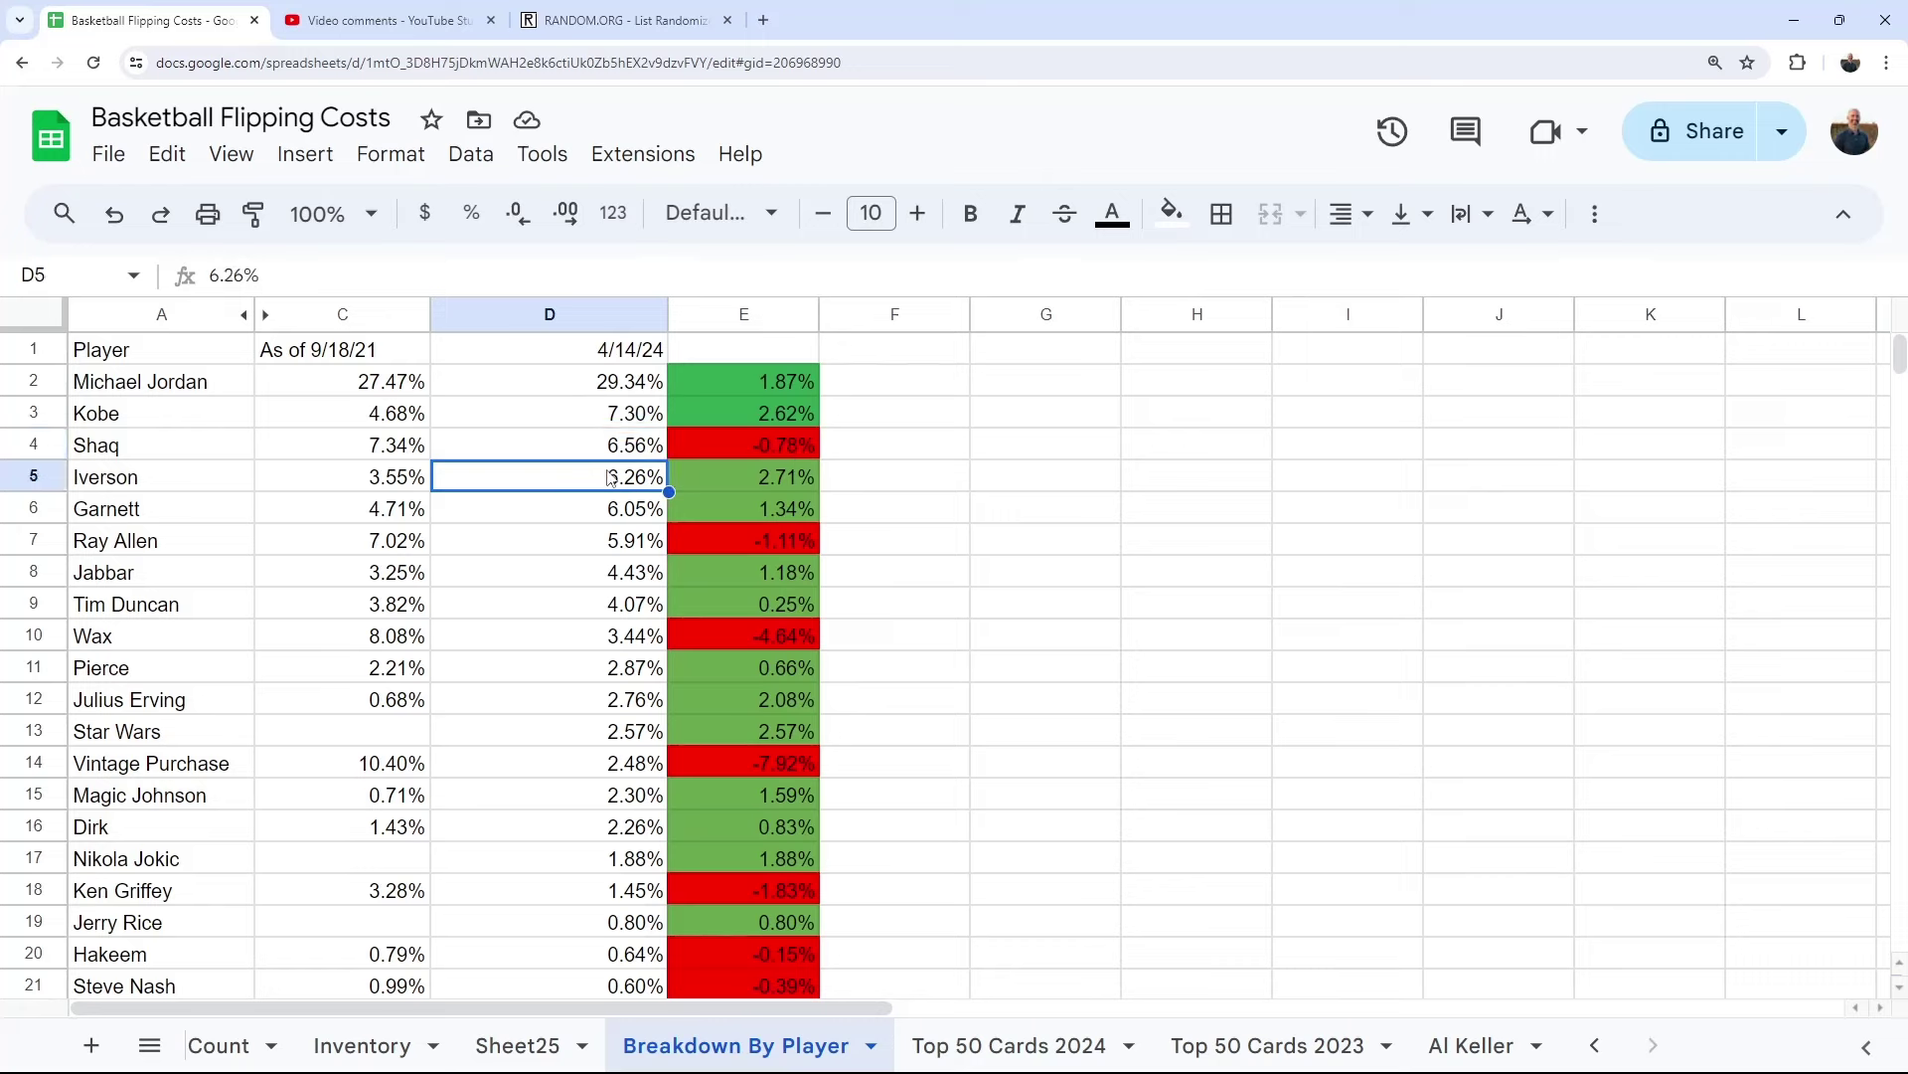
Check Garnett's 4/14/24 share, and review Ray Allen's row including the percentage difference
click(638, 515)
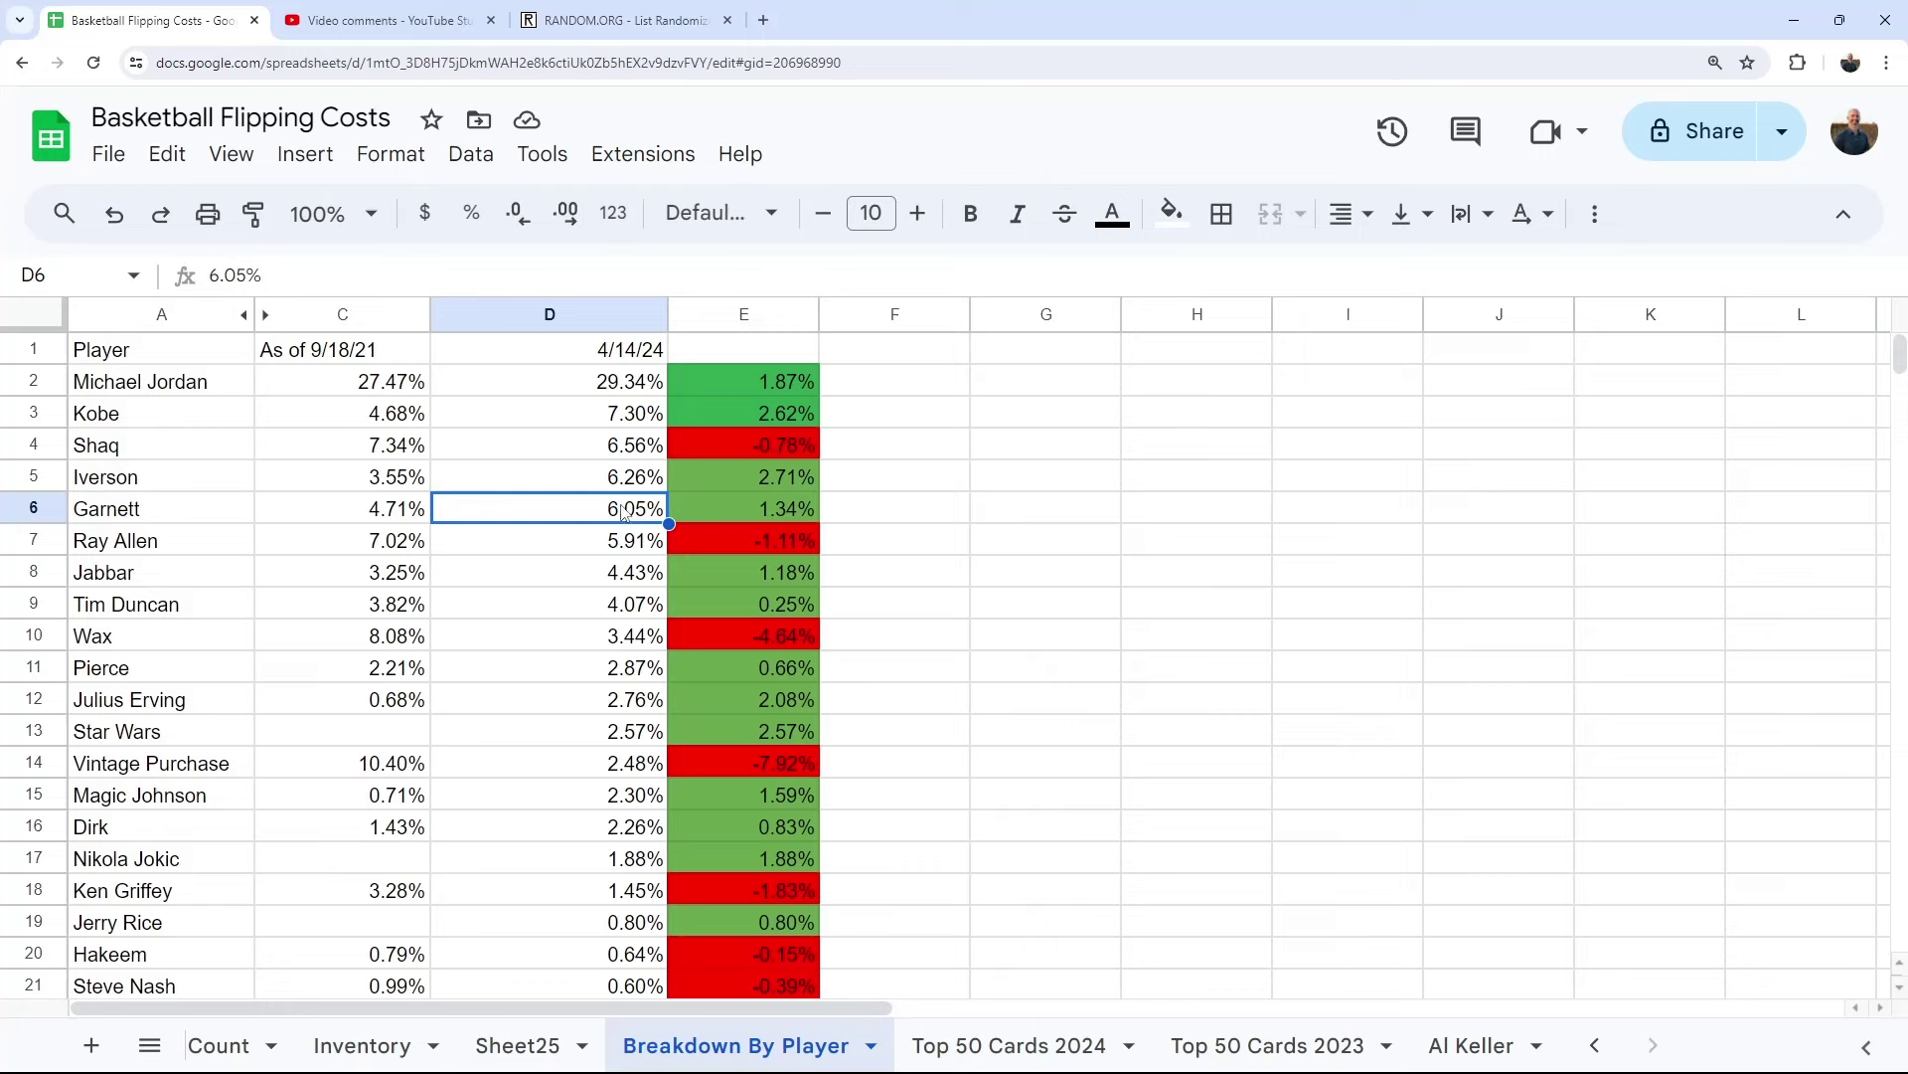
click(623, 549)
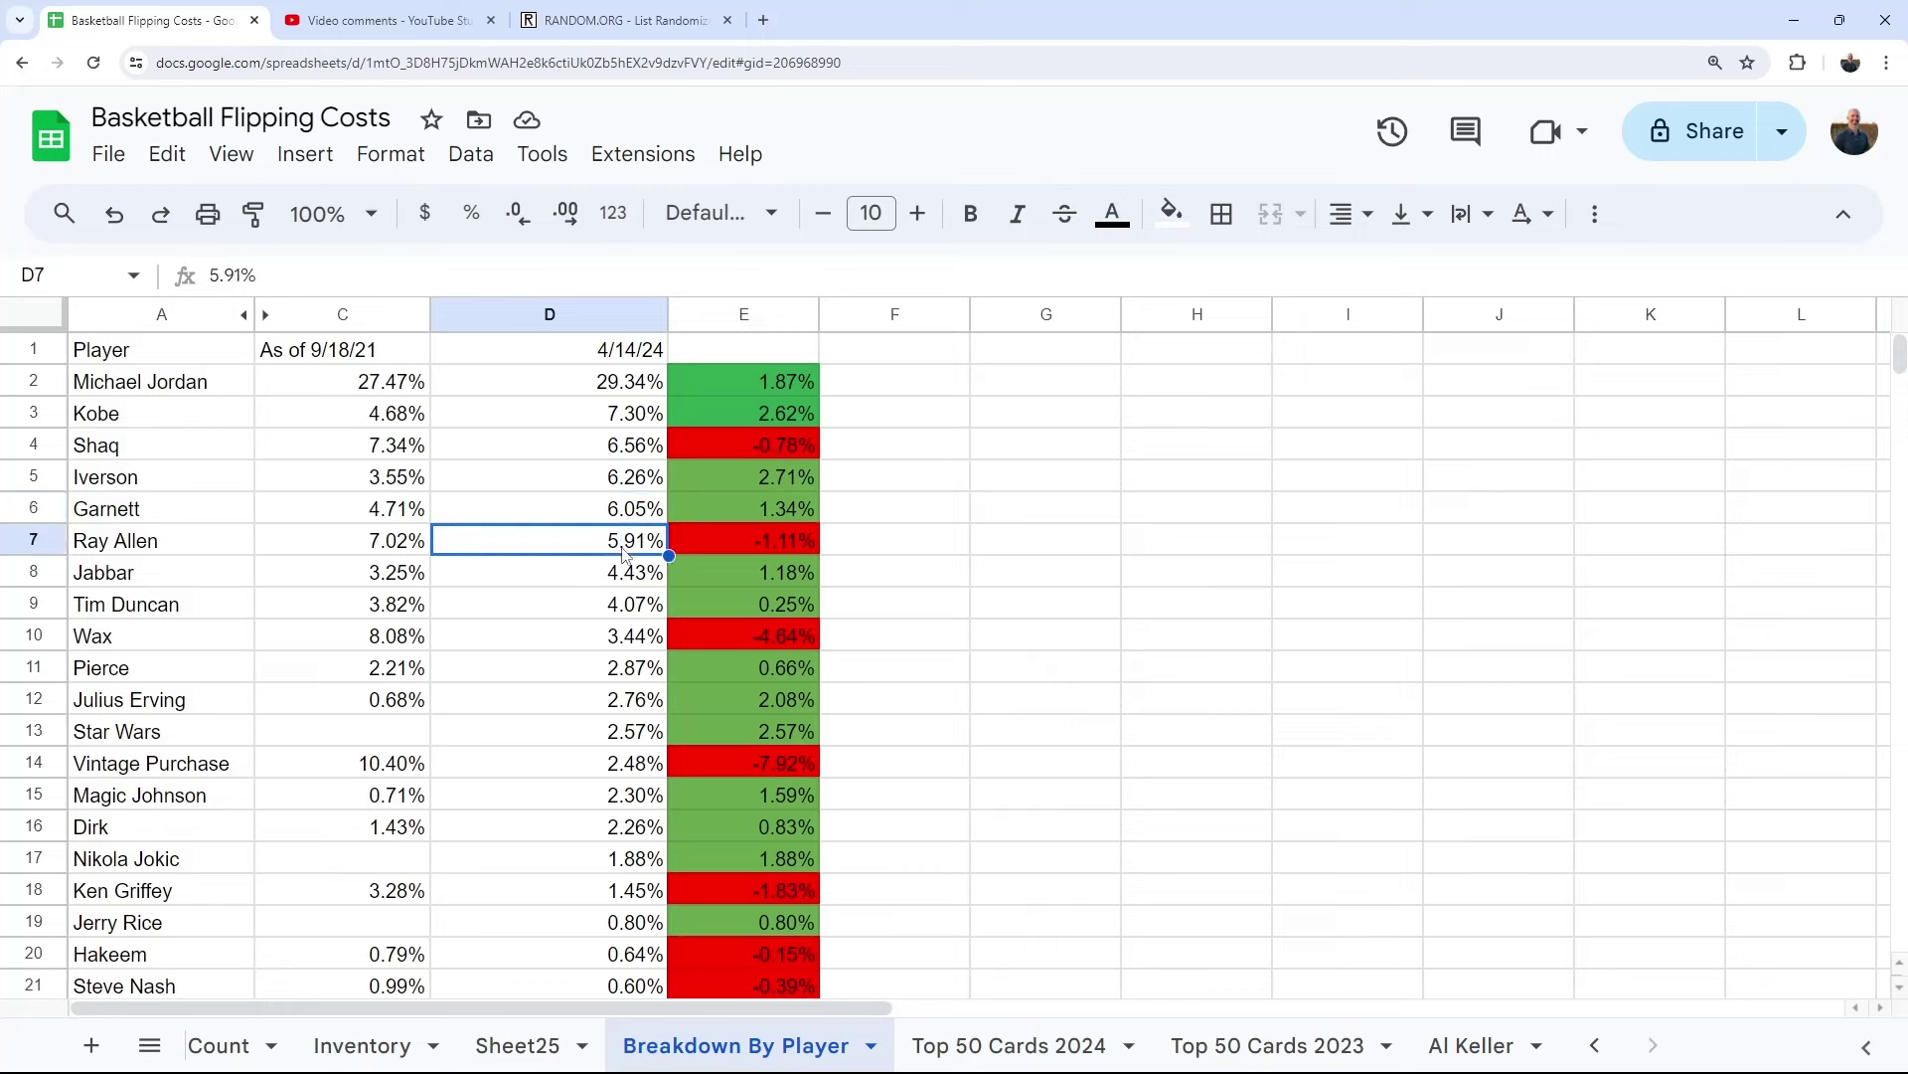
drag(211, 554, 732, 540)
click(732, 539)
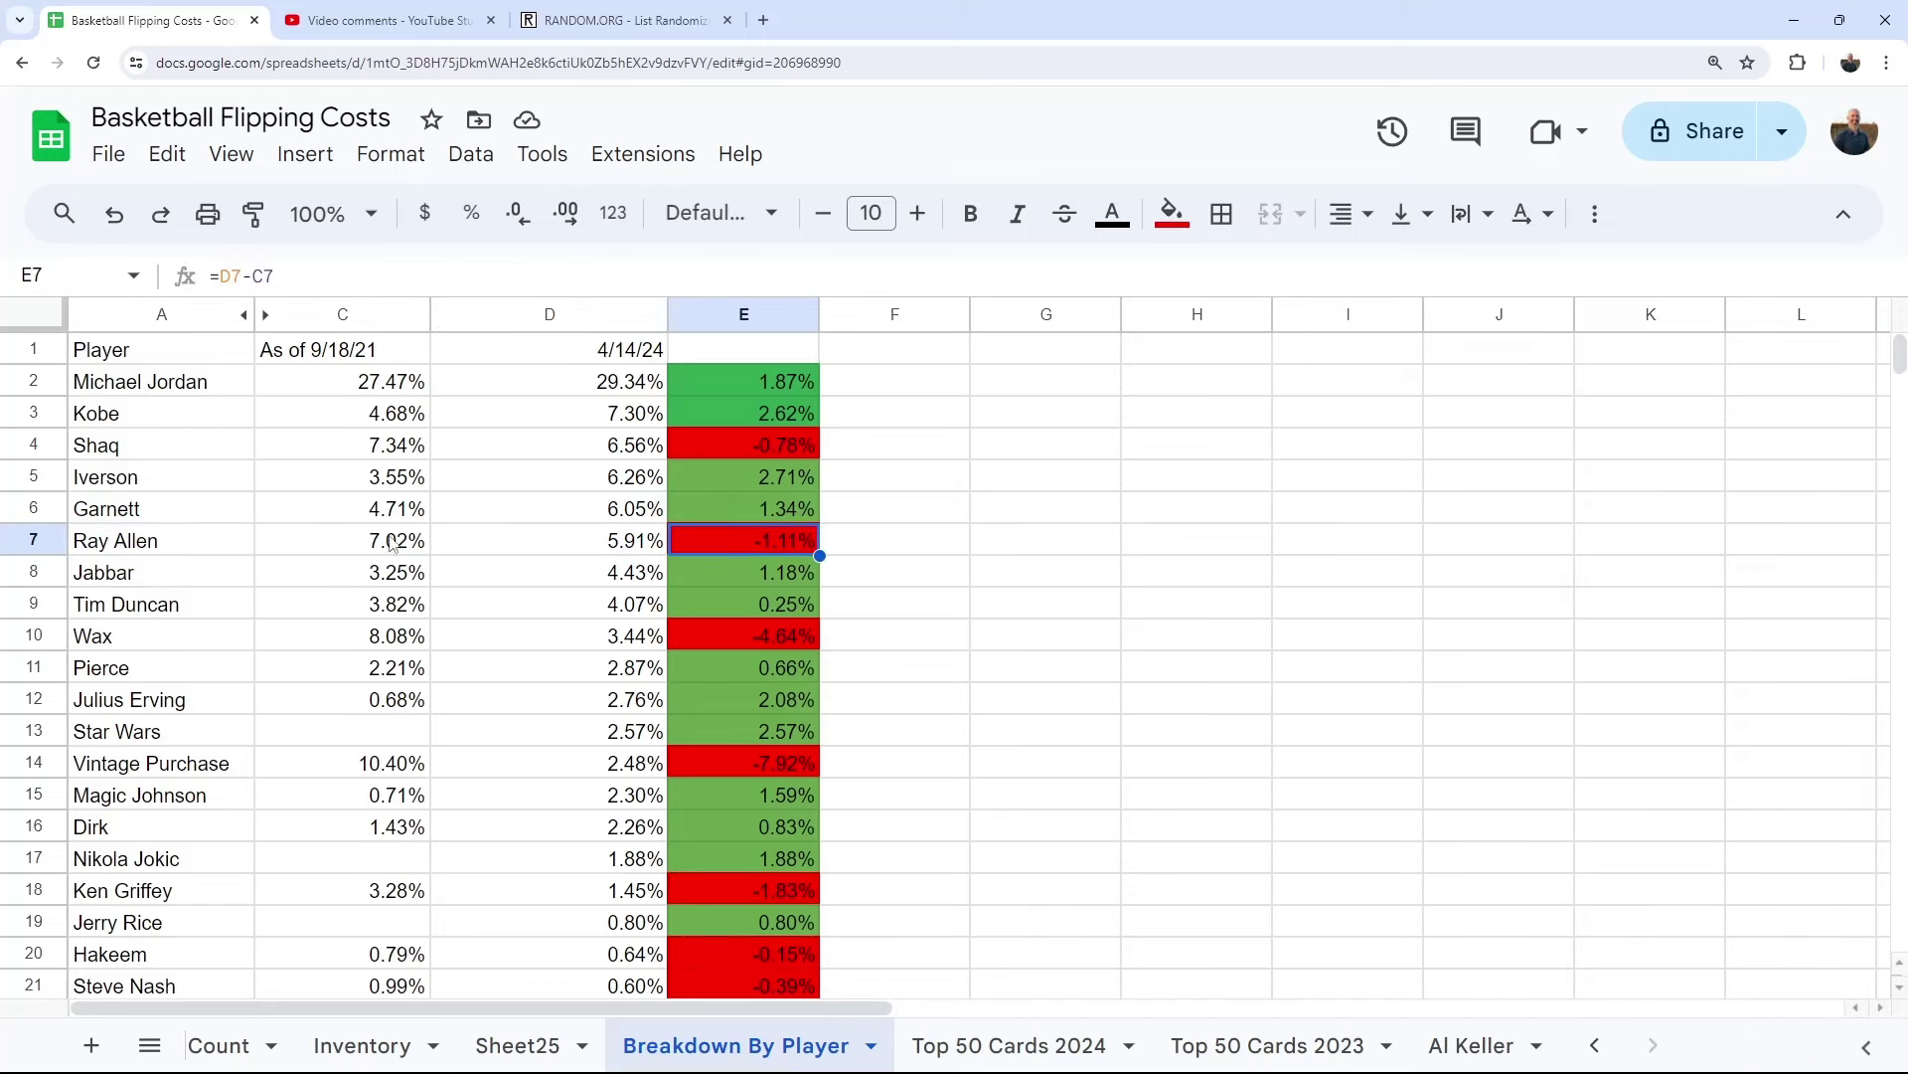
drag(104, 556, 575, 546)
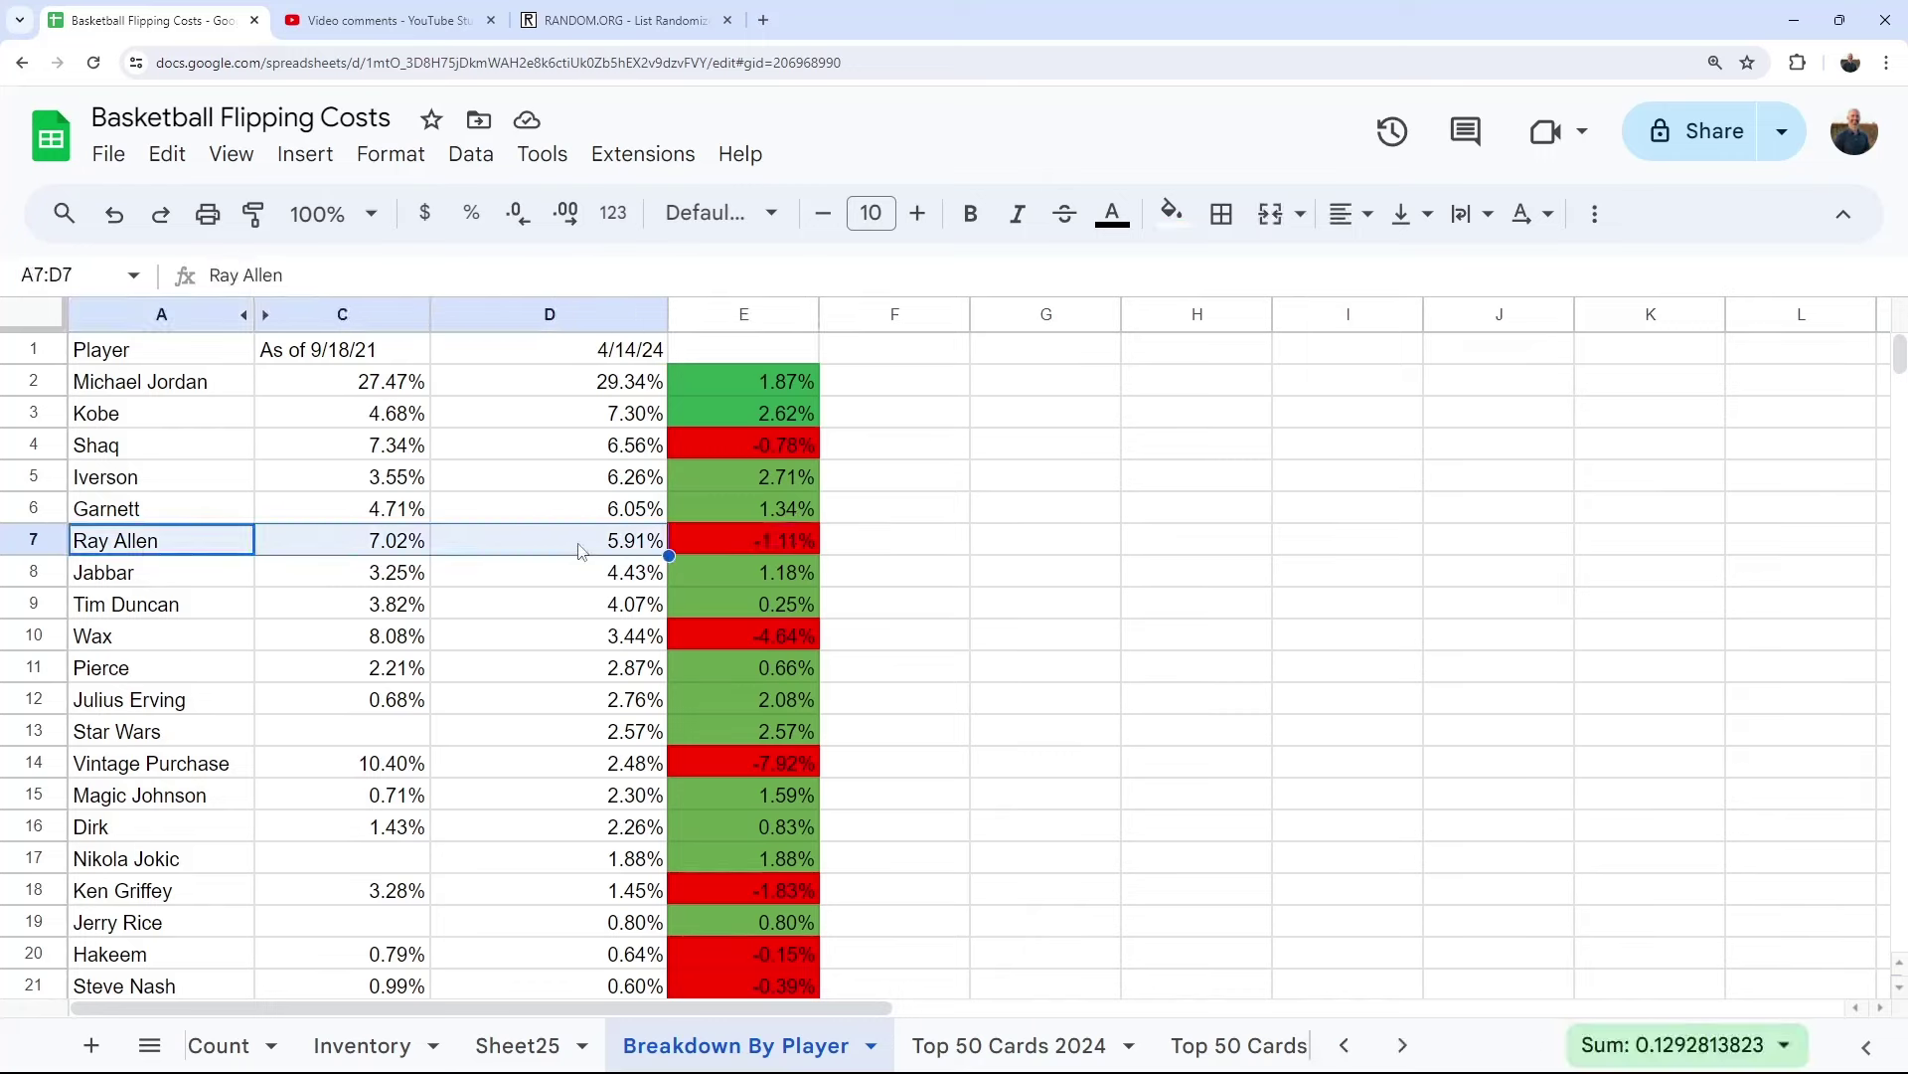
click(626, 553)
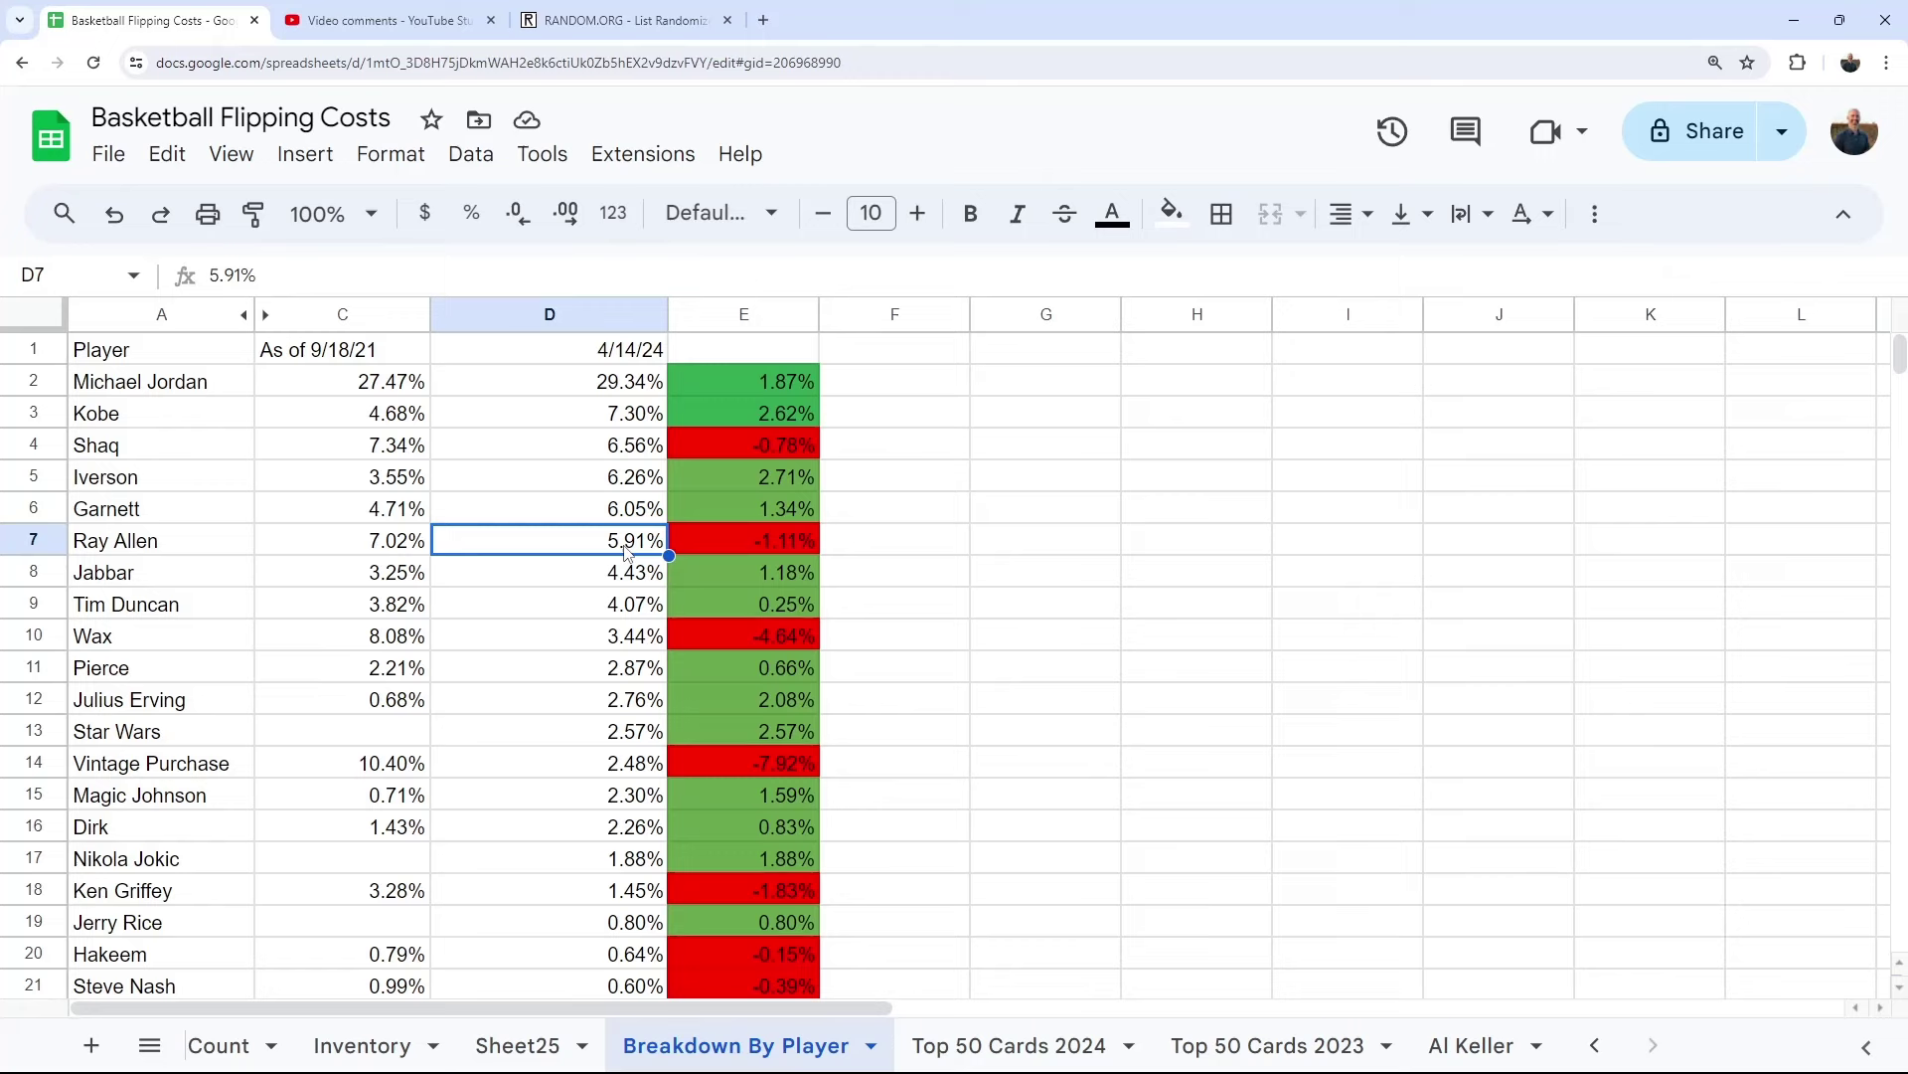
Inspect Jabbar's share and its difference, Tim Duncan's difference, and the 4/14/24 share for Wax
click(608, 574)
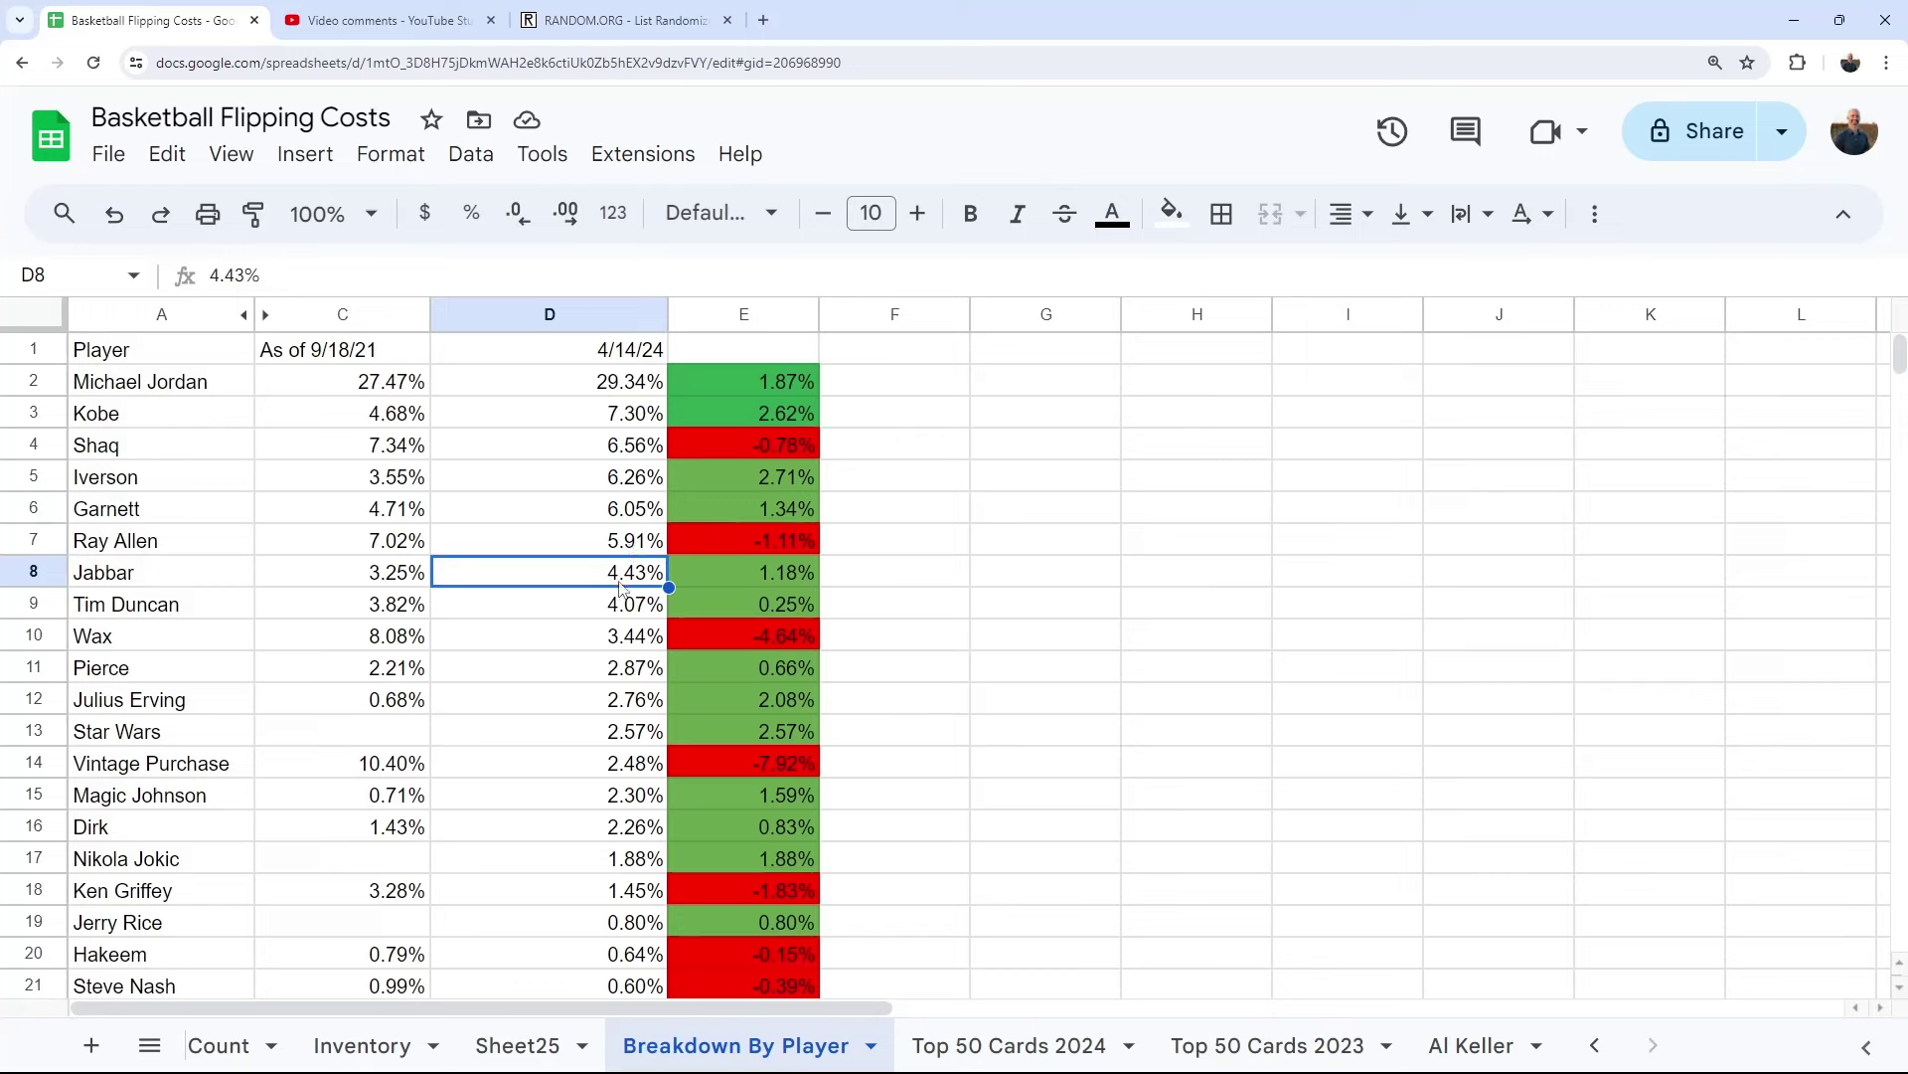
click(773, 584)
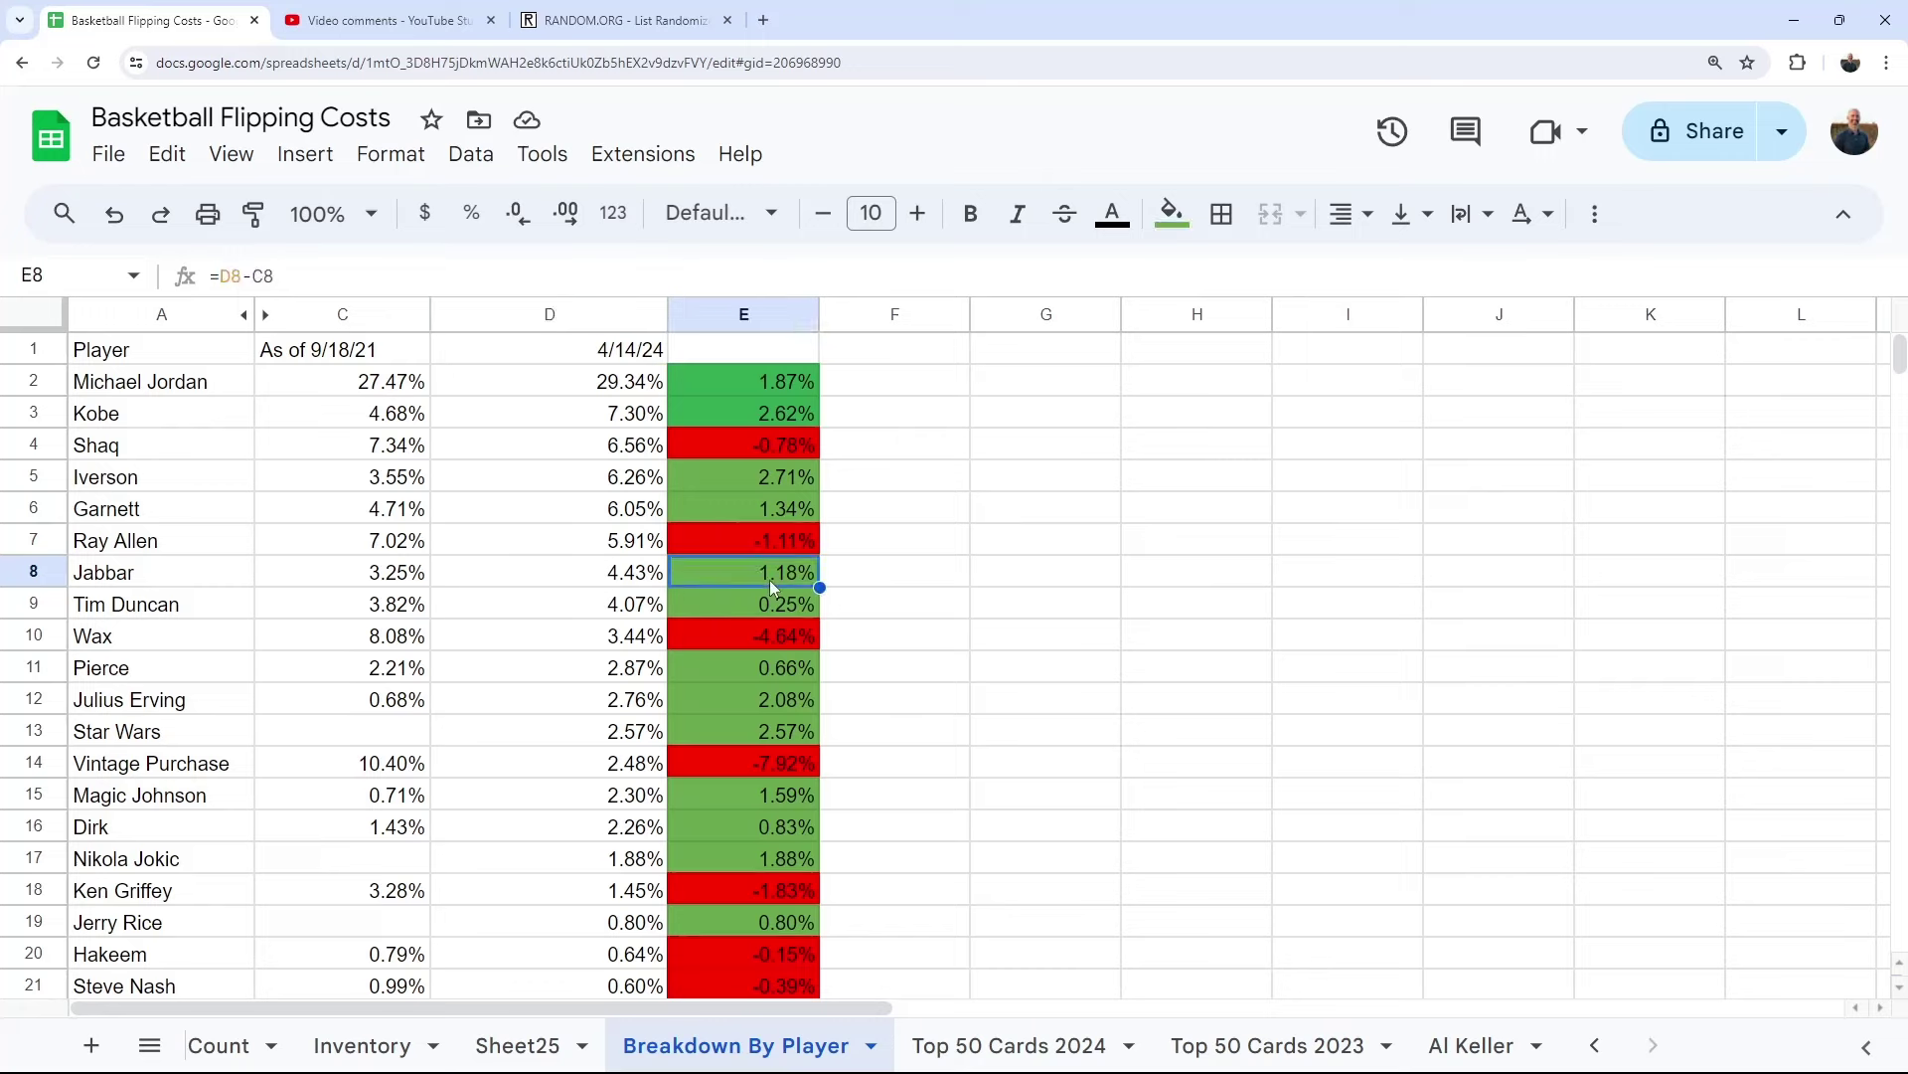
click(702, 606)
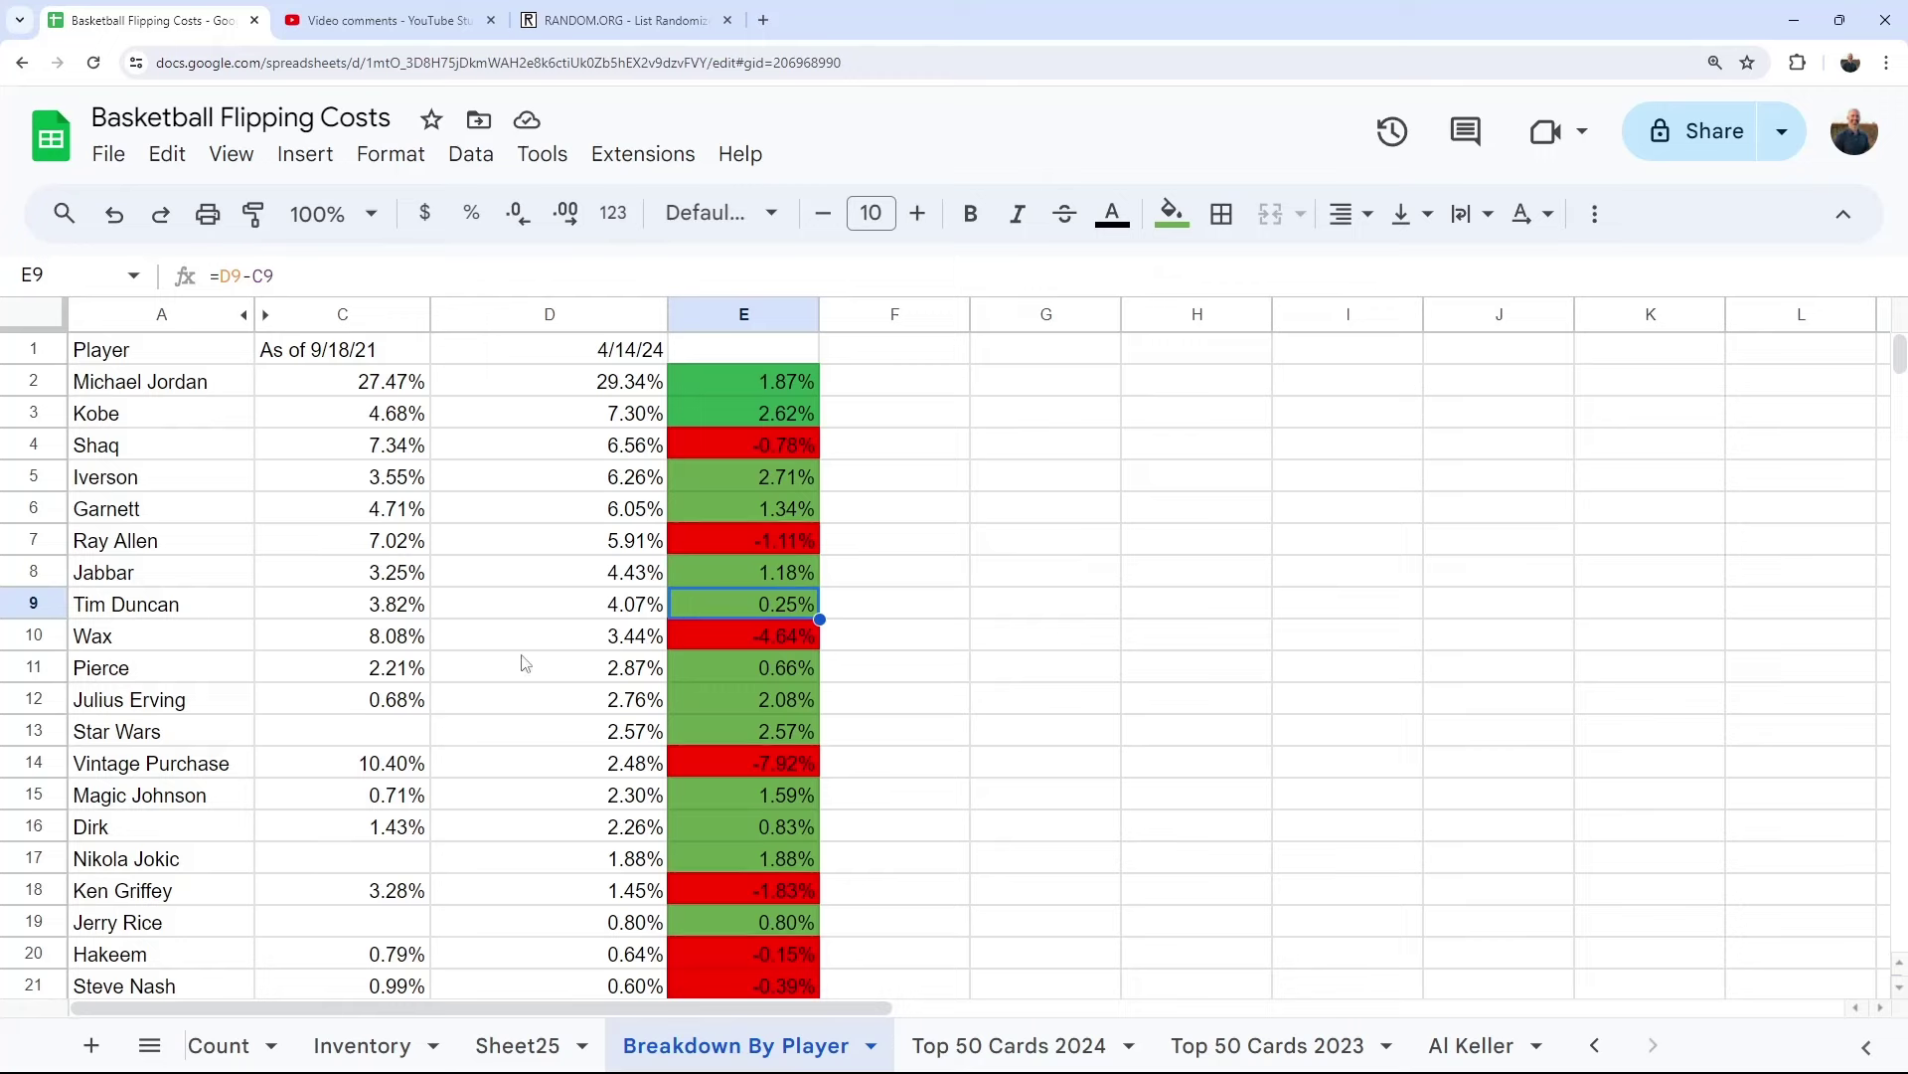
click(618, 642)
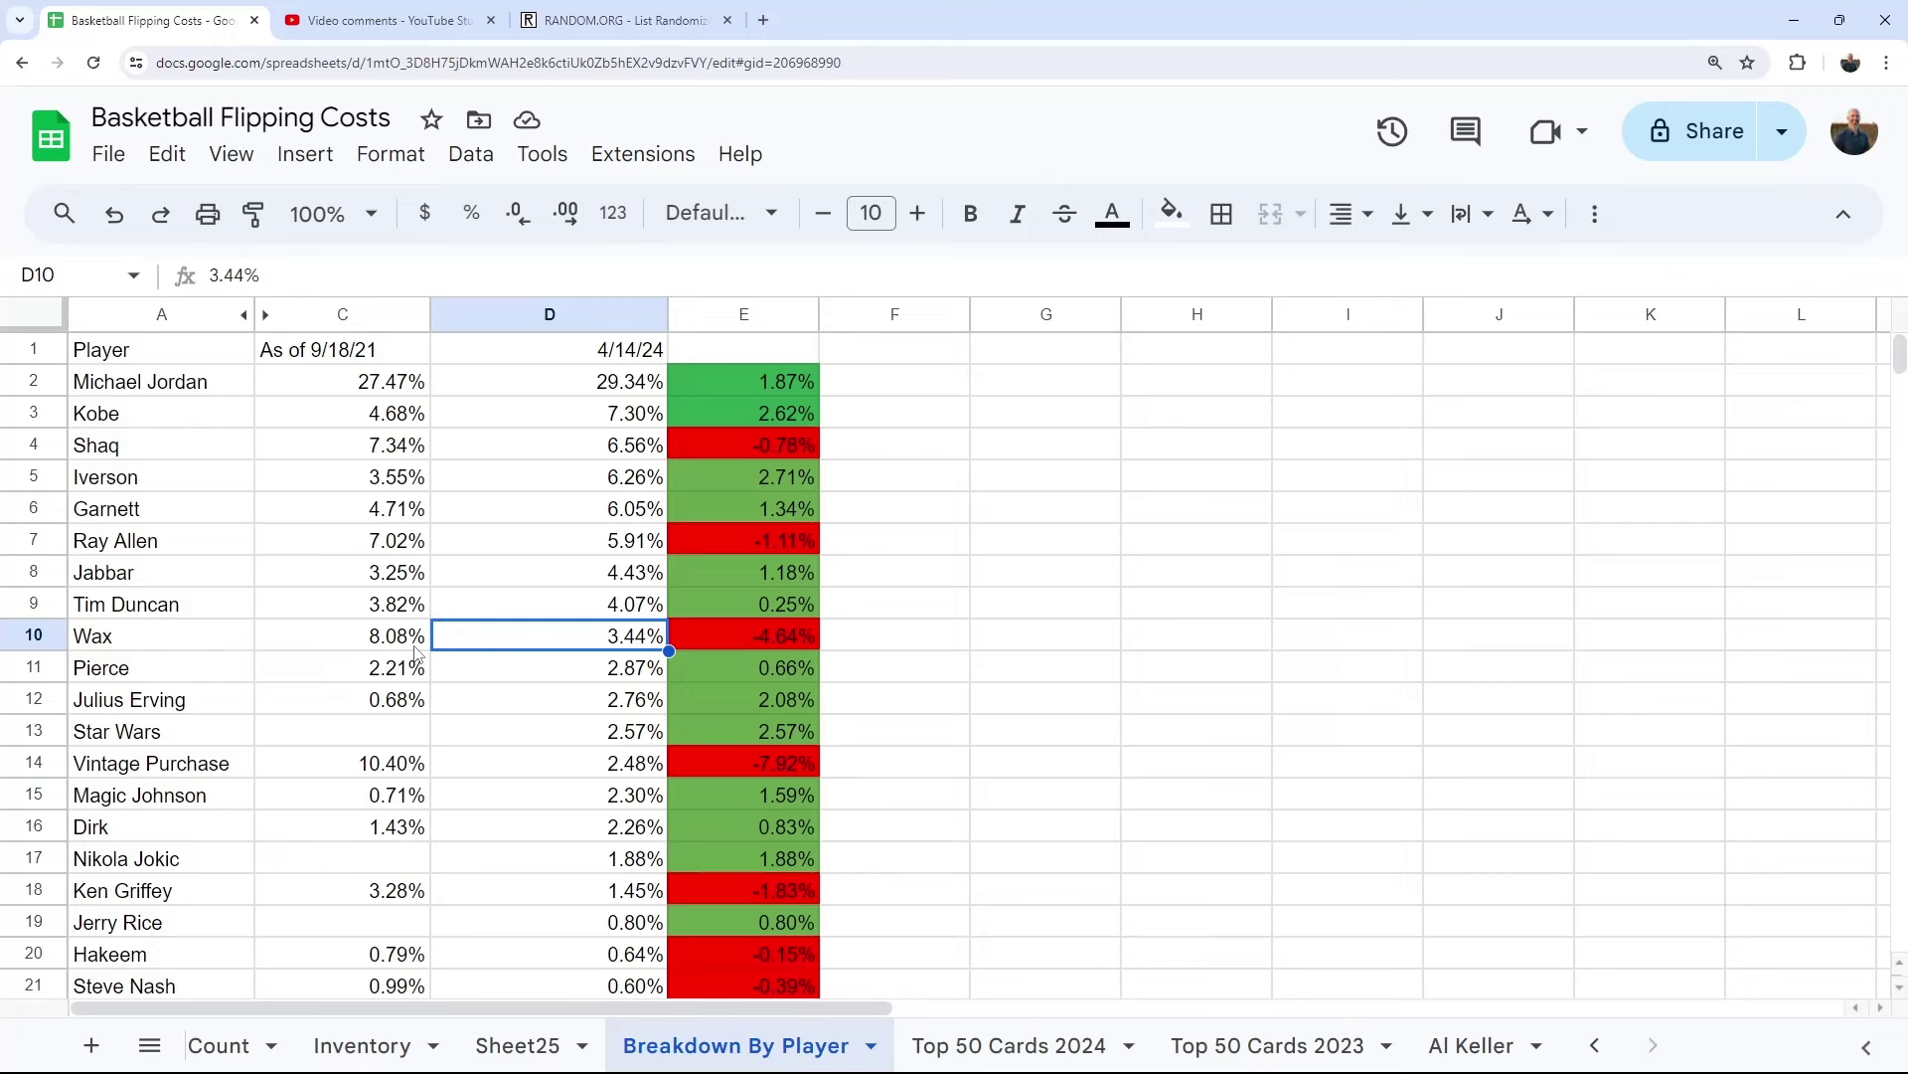
Compare Pierce's 9/18/21 and 4/14/24 shares and check the percentage differences for Pierce and Julius Erving
click(600, 681)
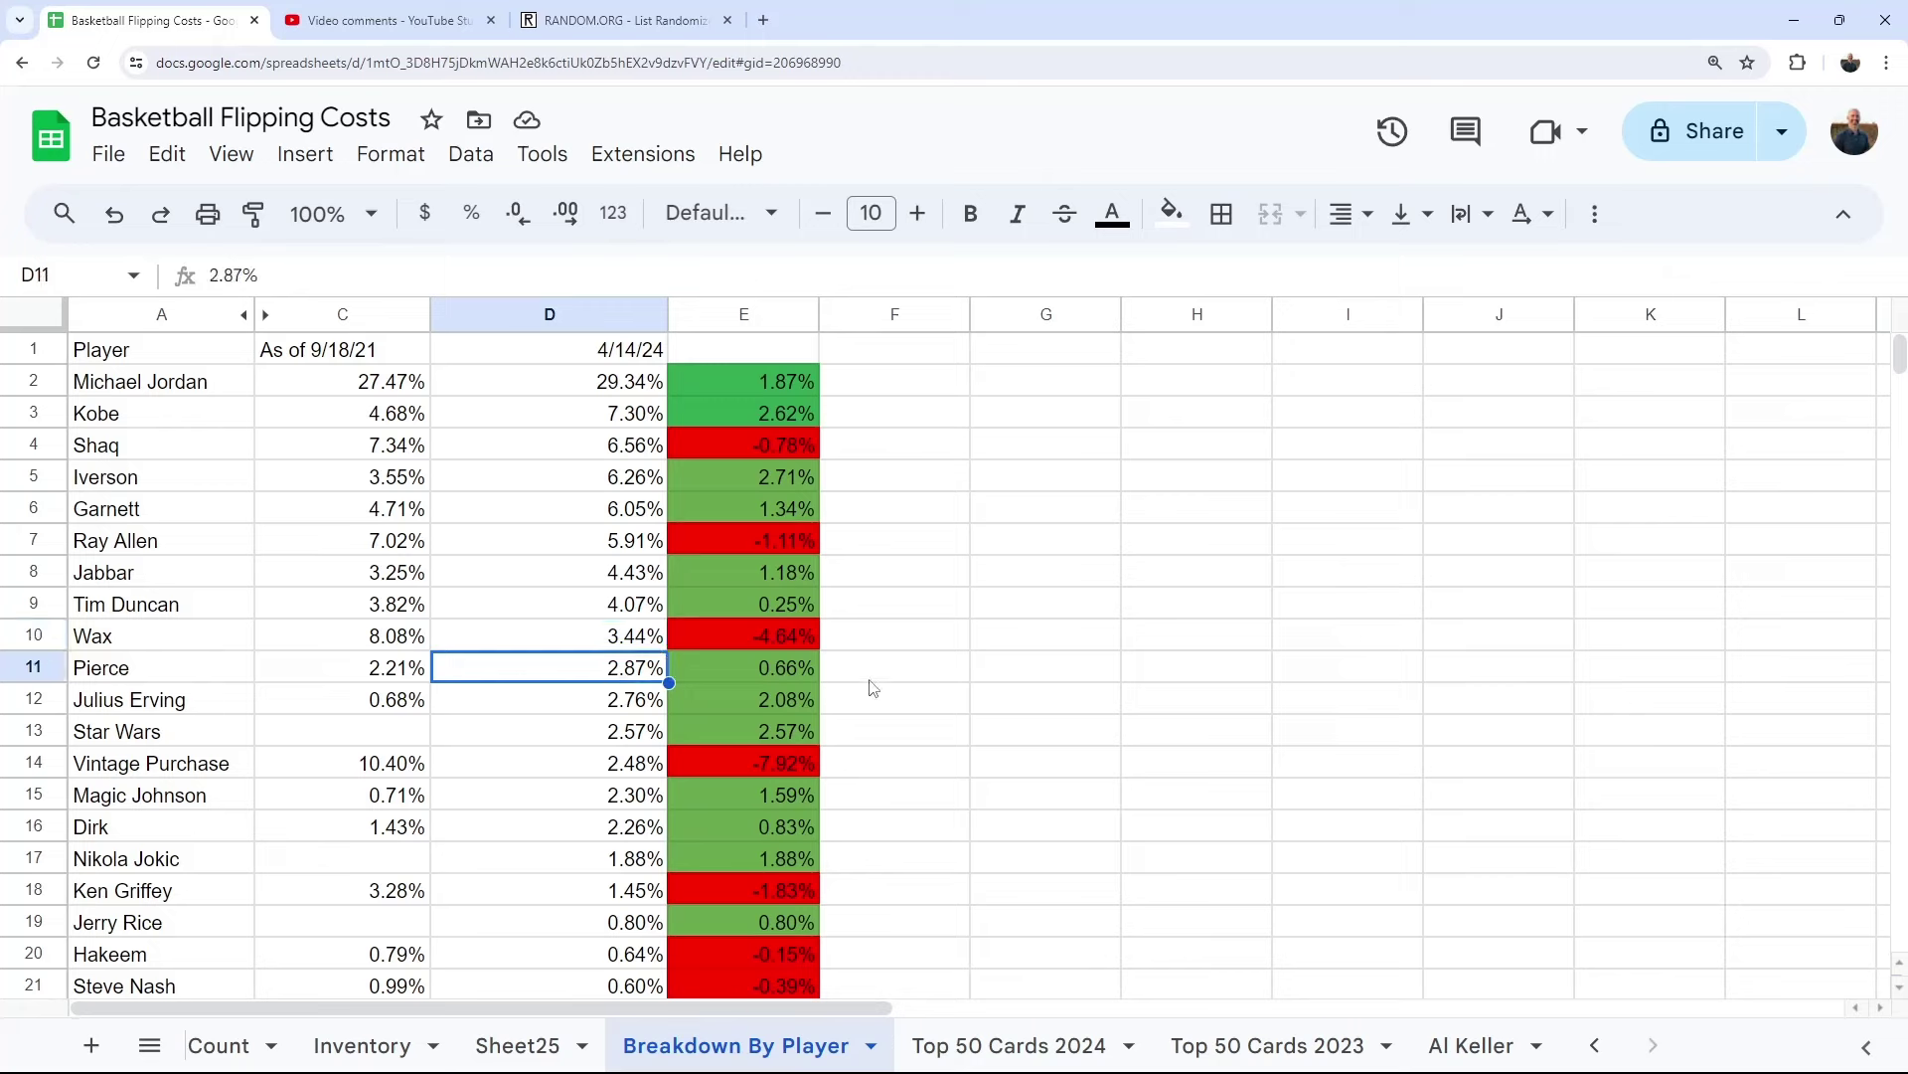
click(808, 674)
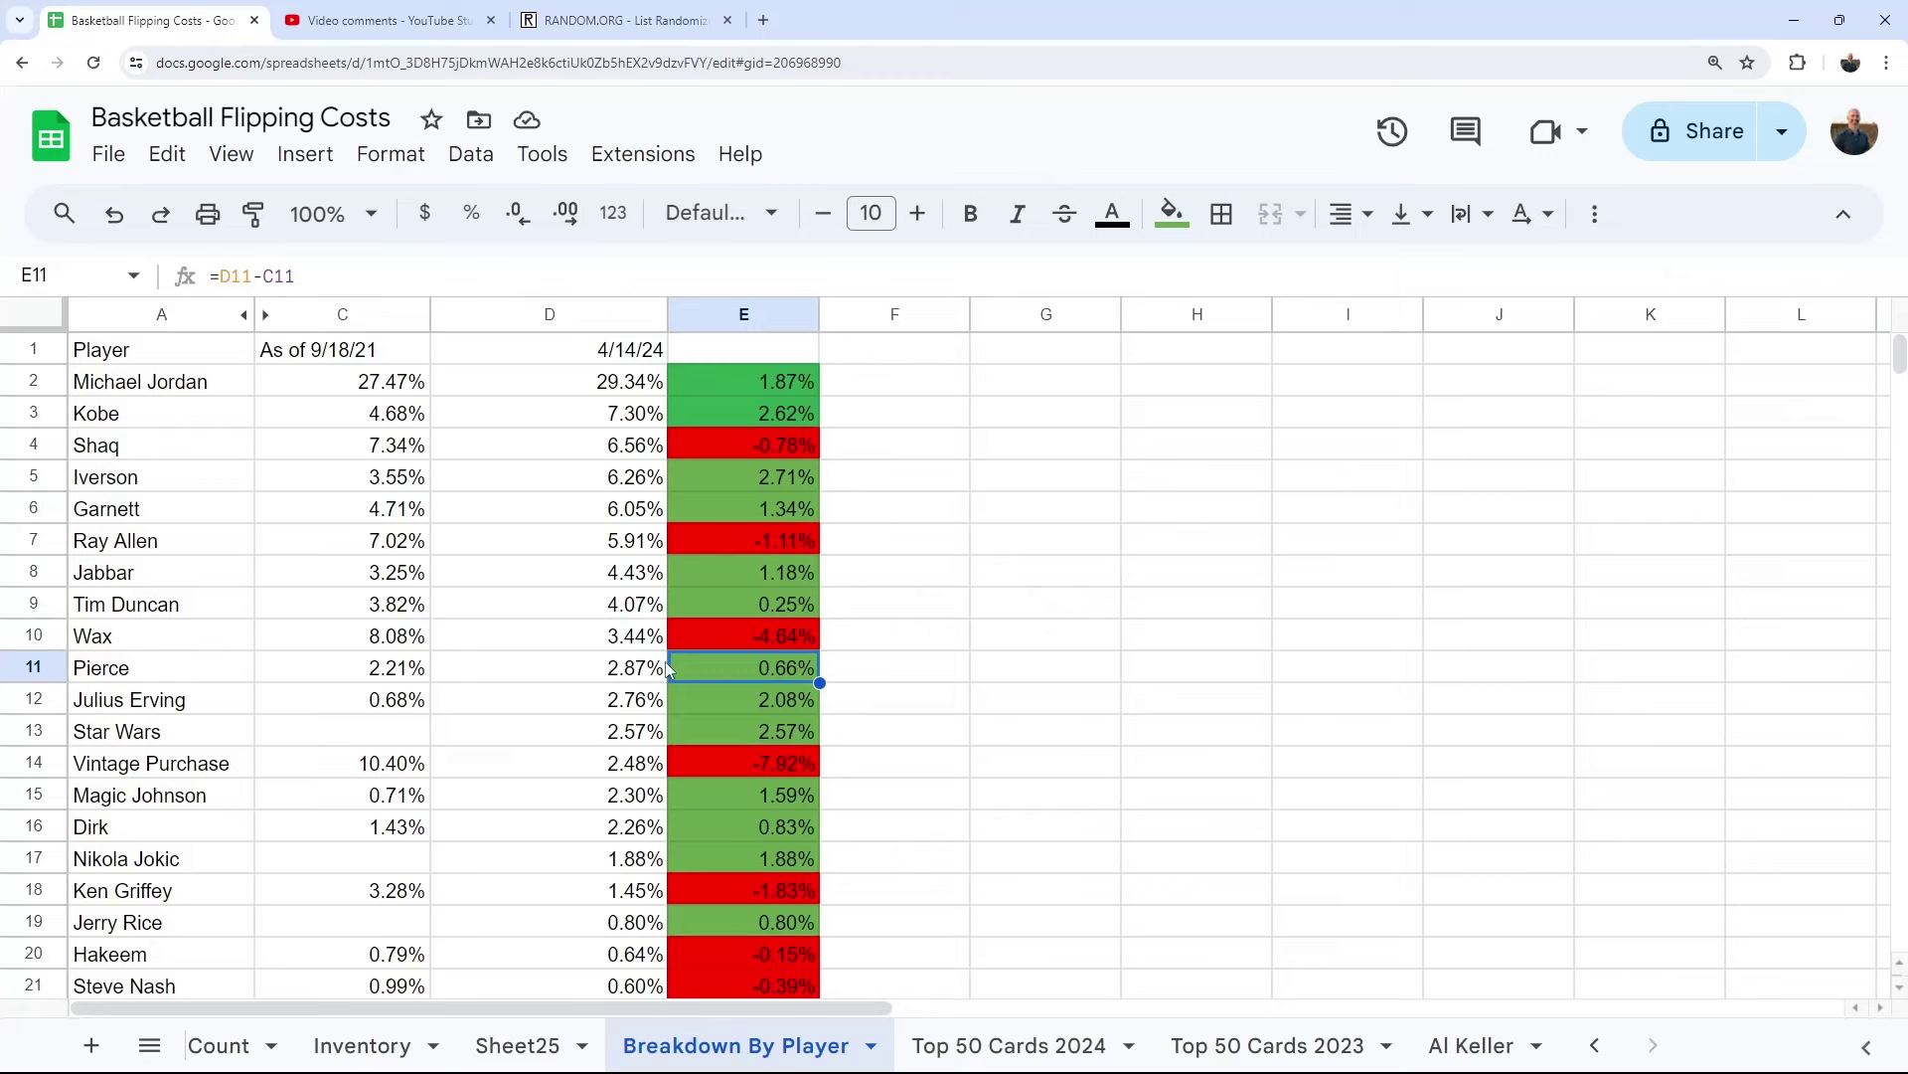
drag(371, 681, 633, 684)
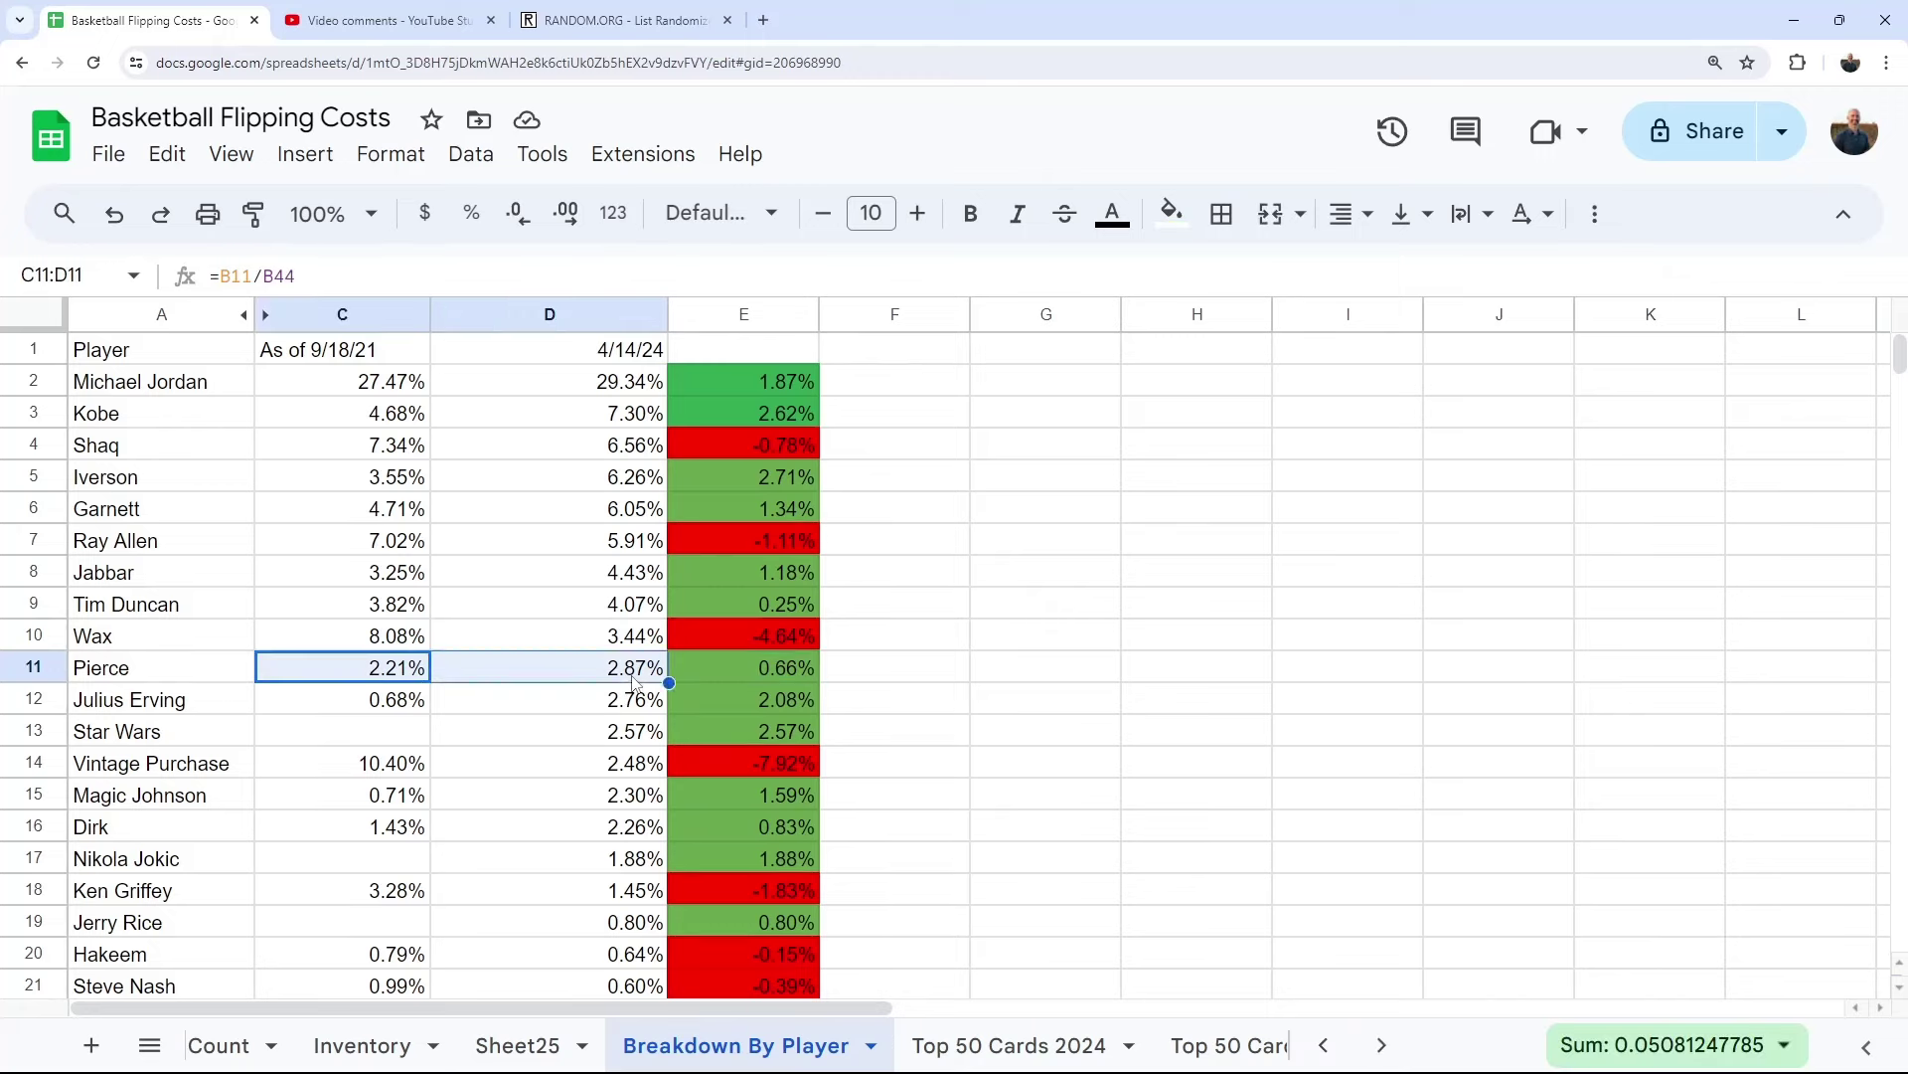
click(632, 708)
click(740, 712)
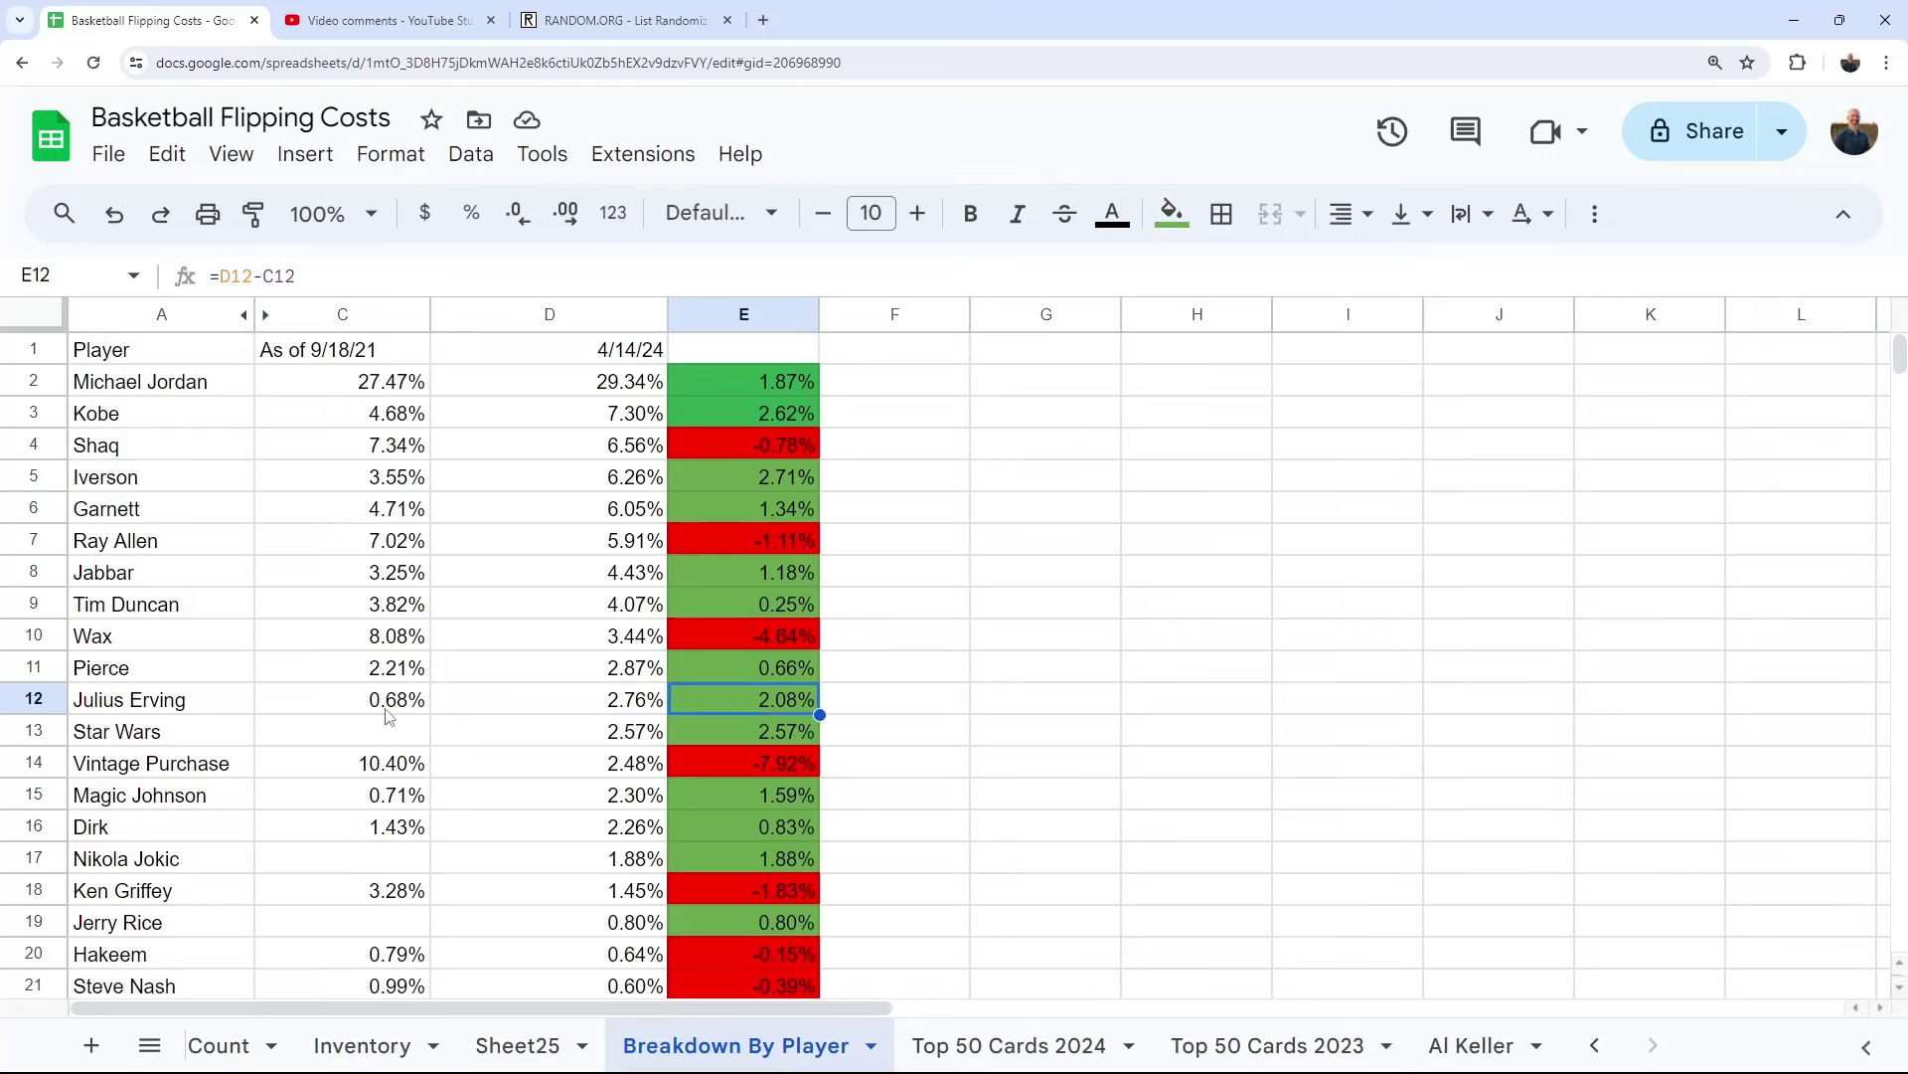
Go through the Star Wars row and the 4/14/24 shares for Vintage Purchase, Julius Erving and Magic Johnson
click(368, 733)
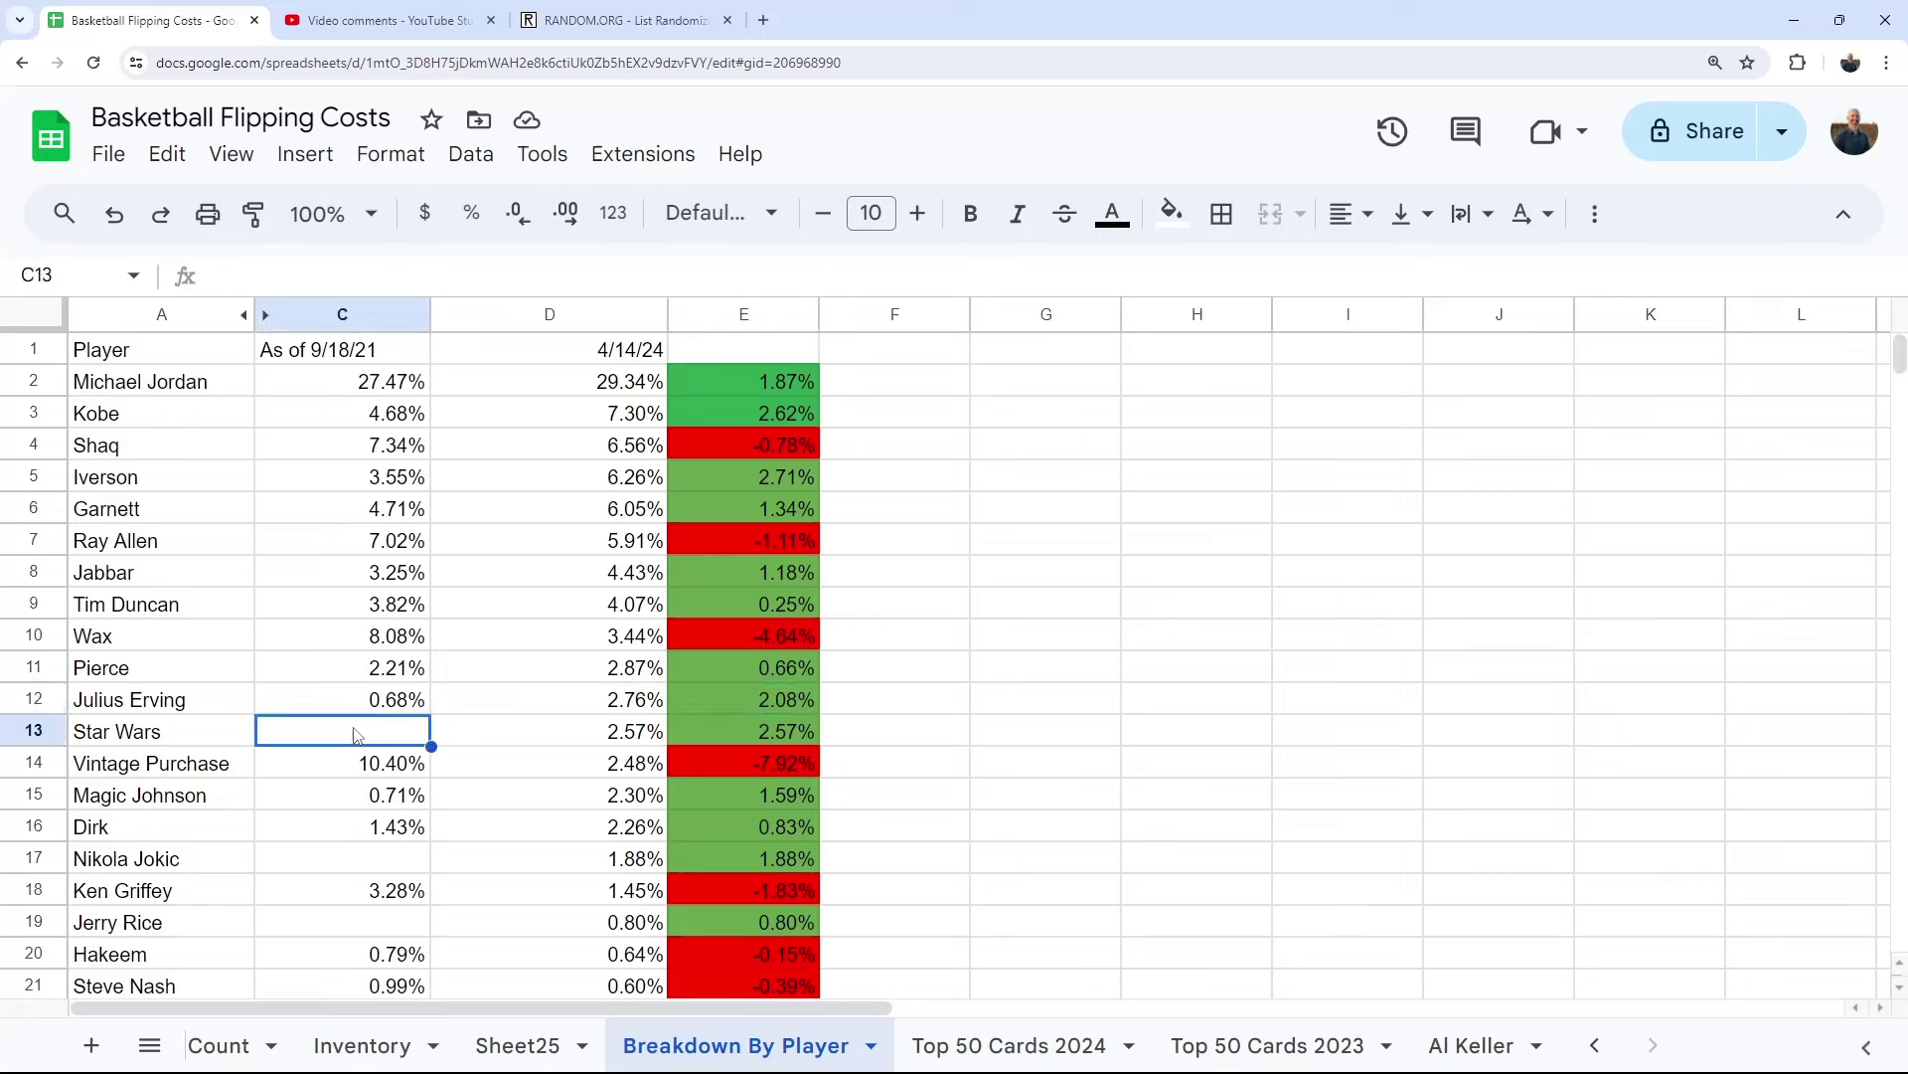
click(607, 731)
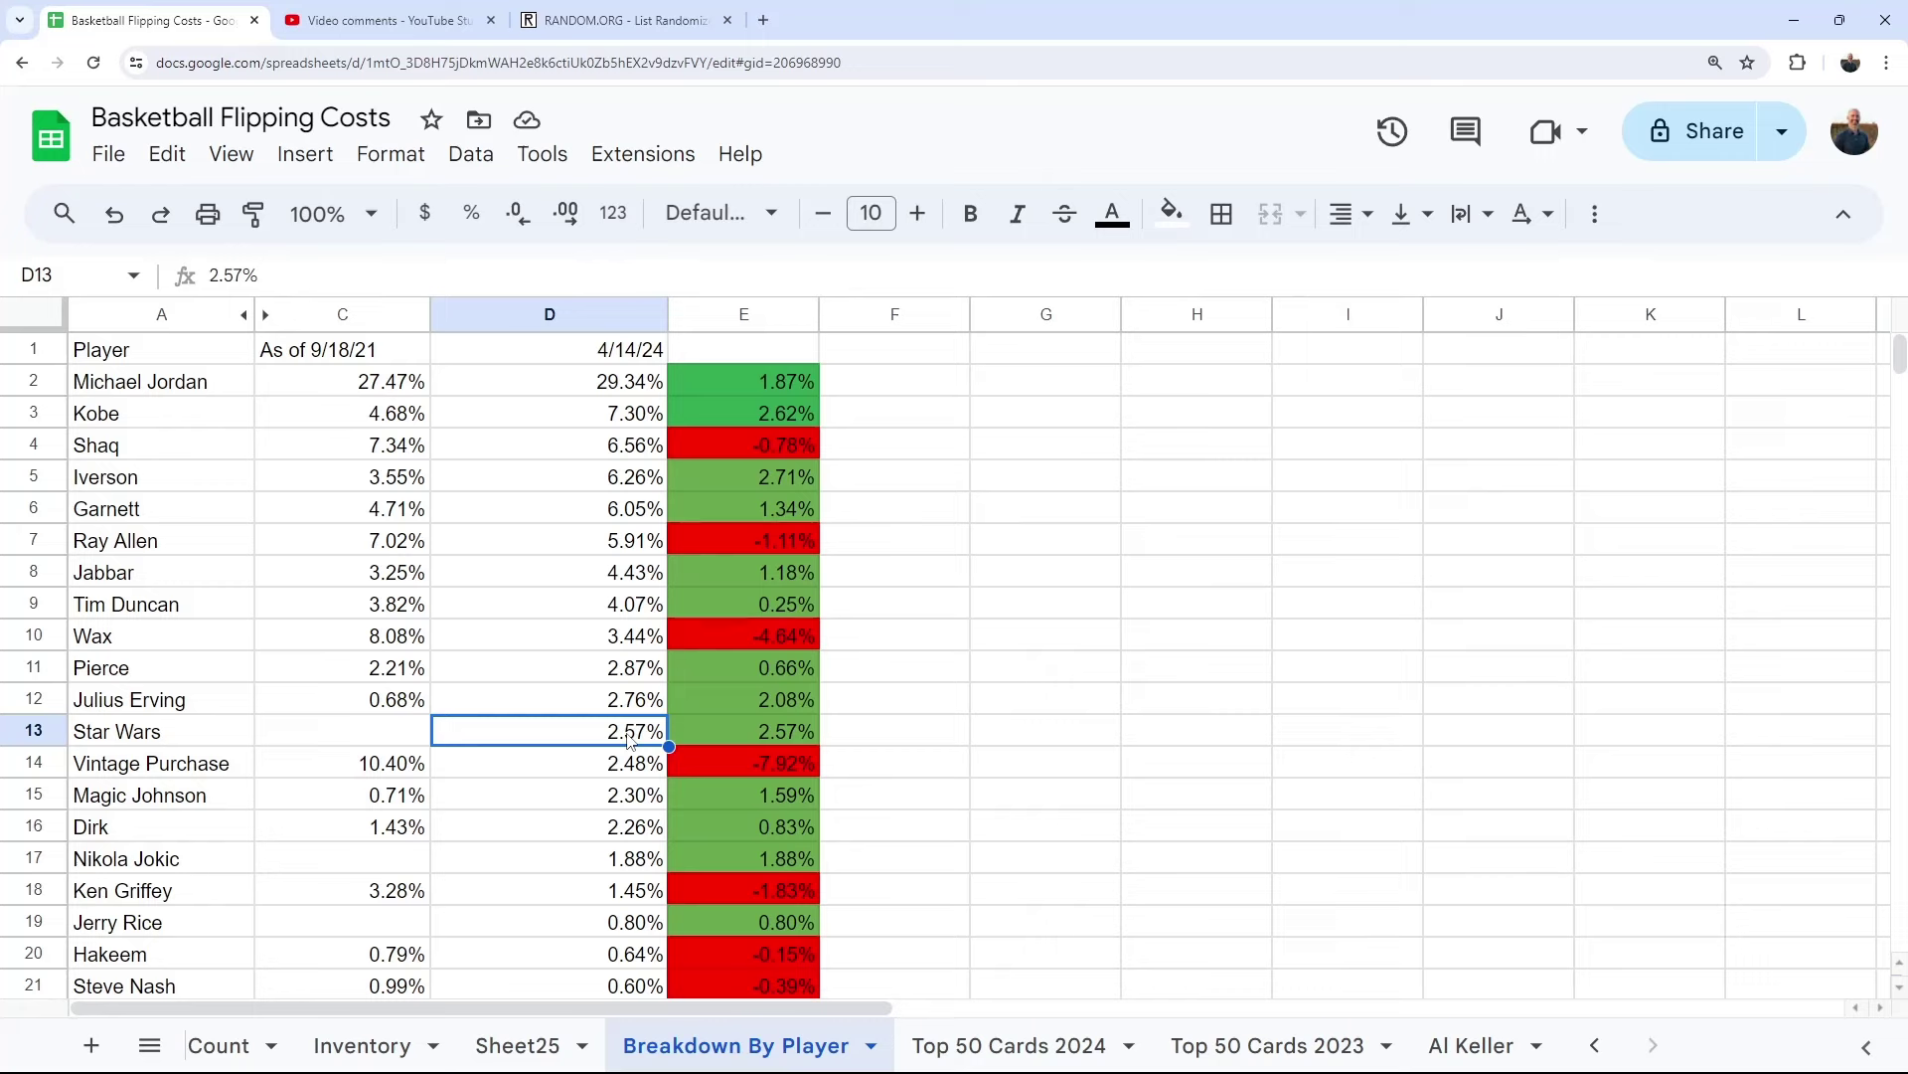
click(632, 767)
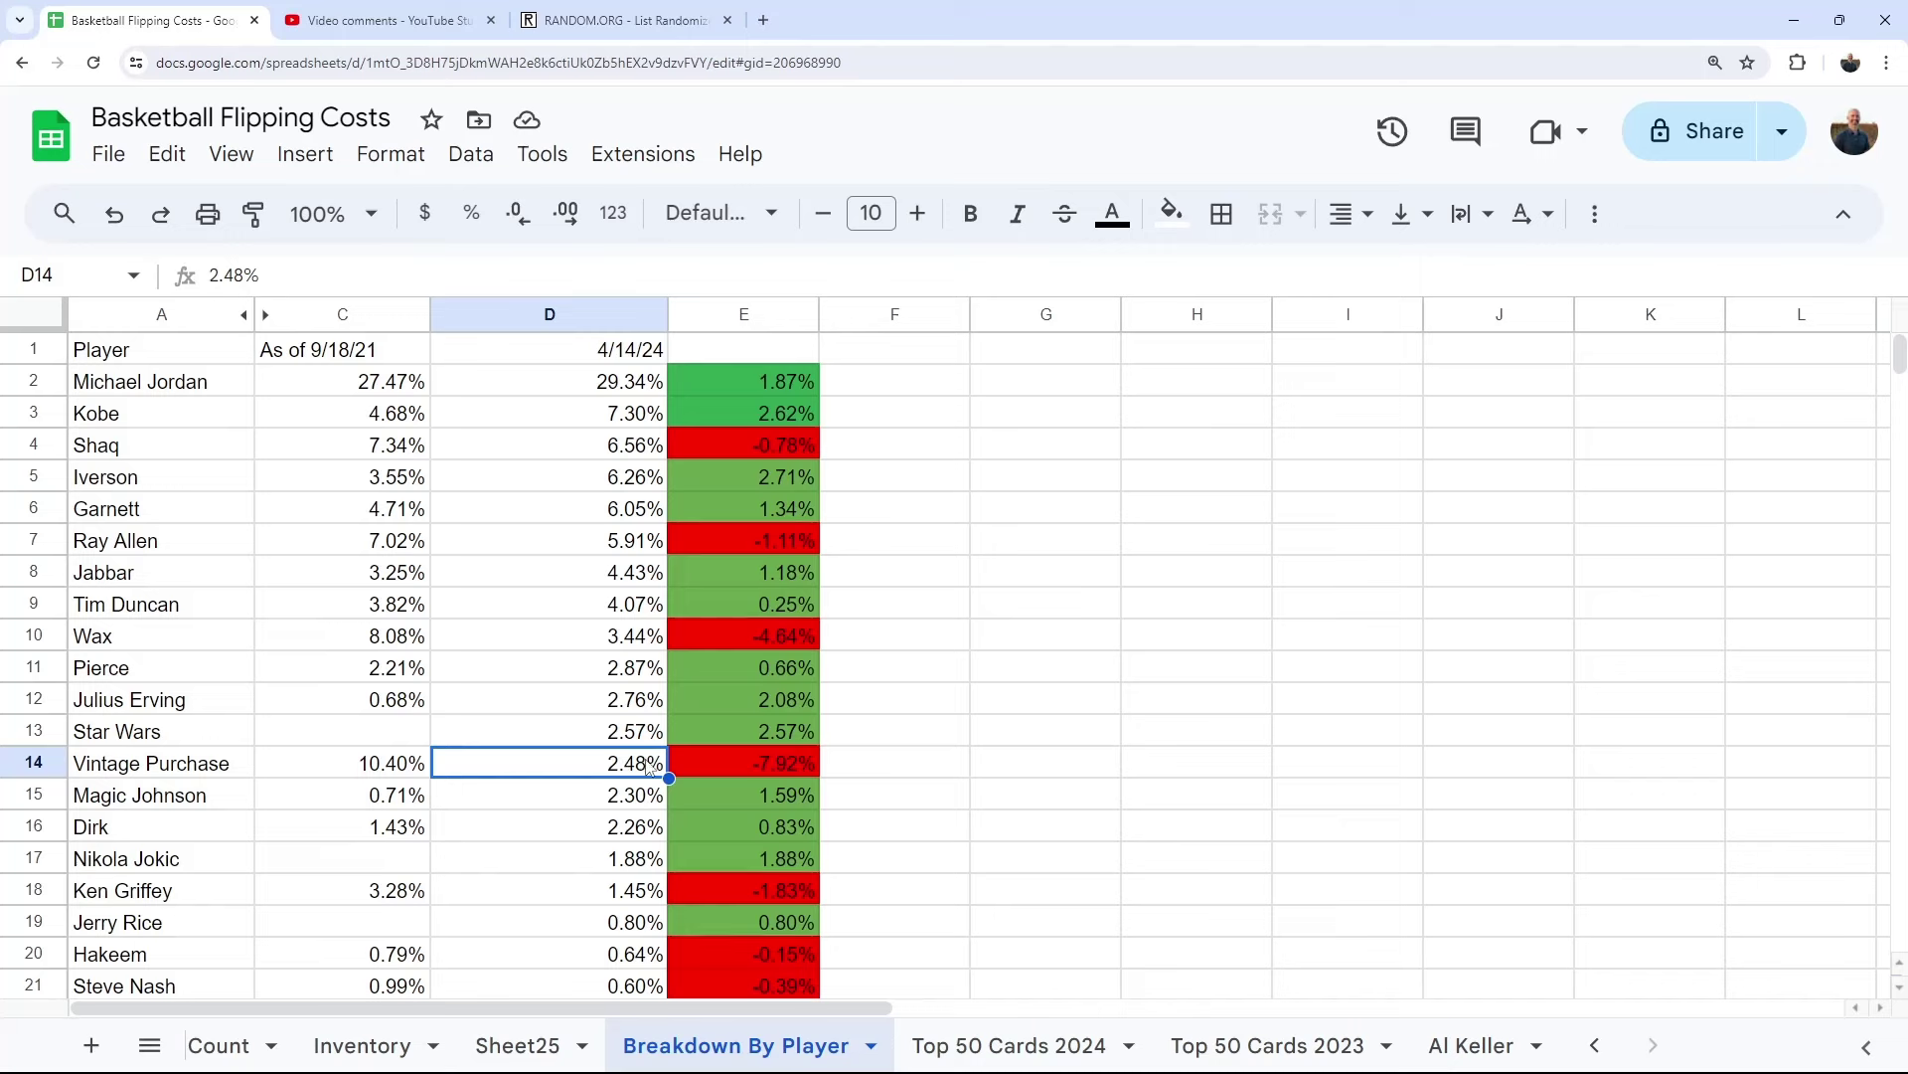
click(648, 701)
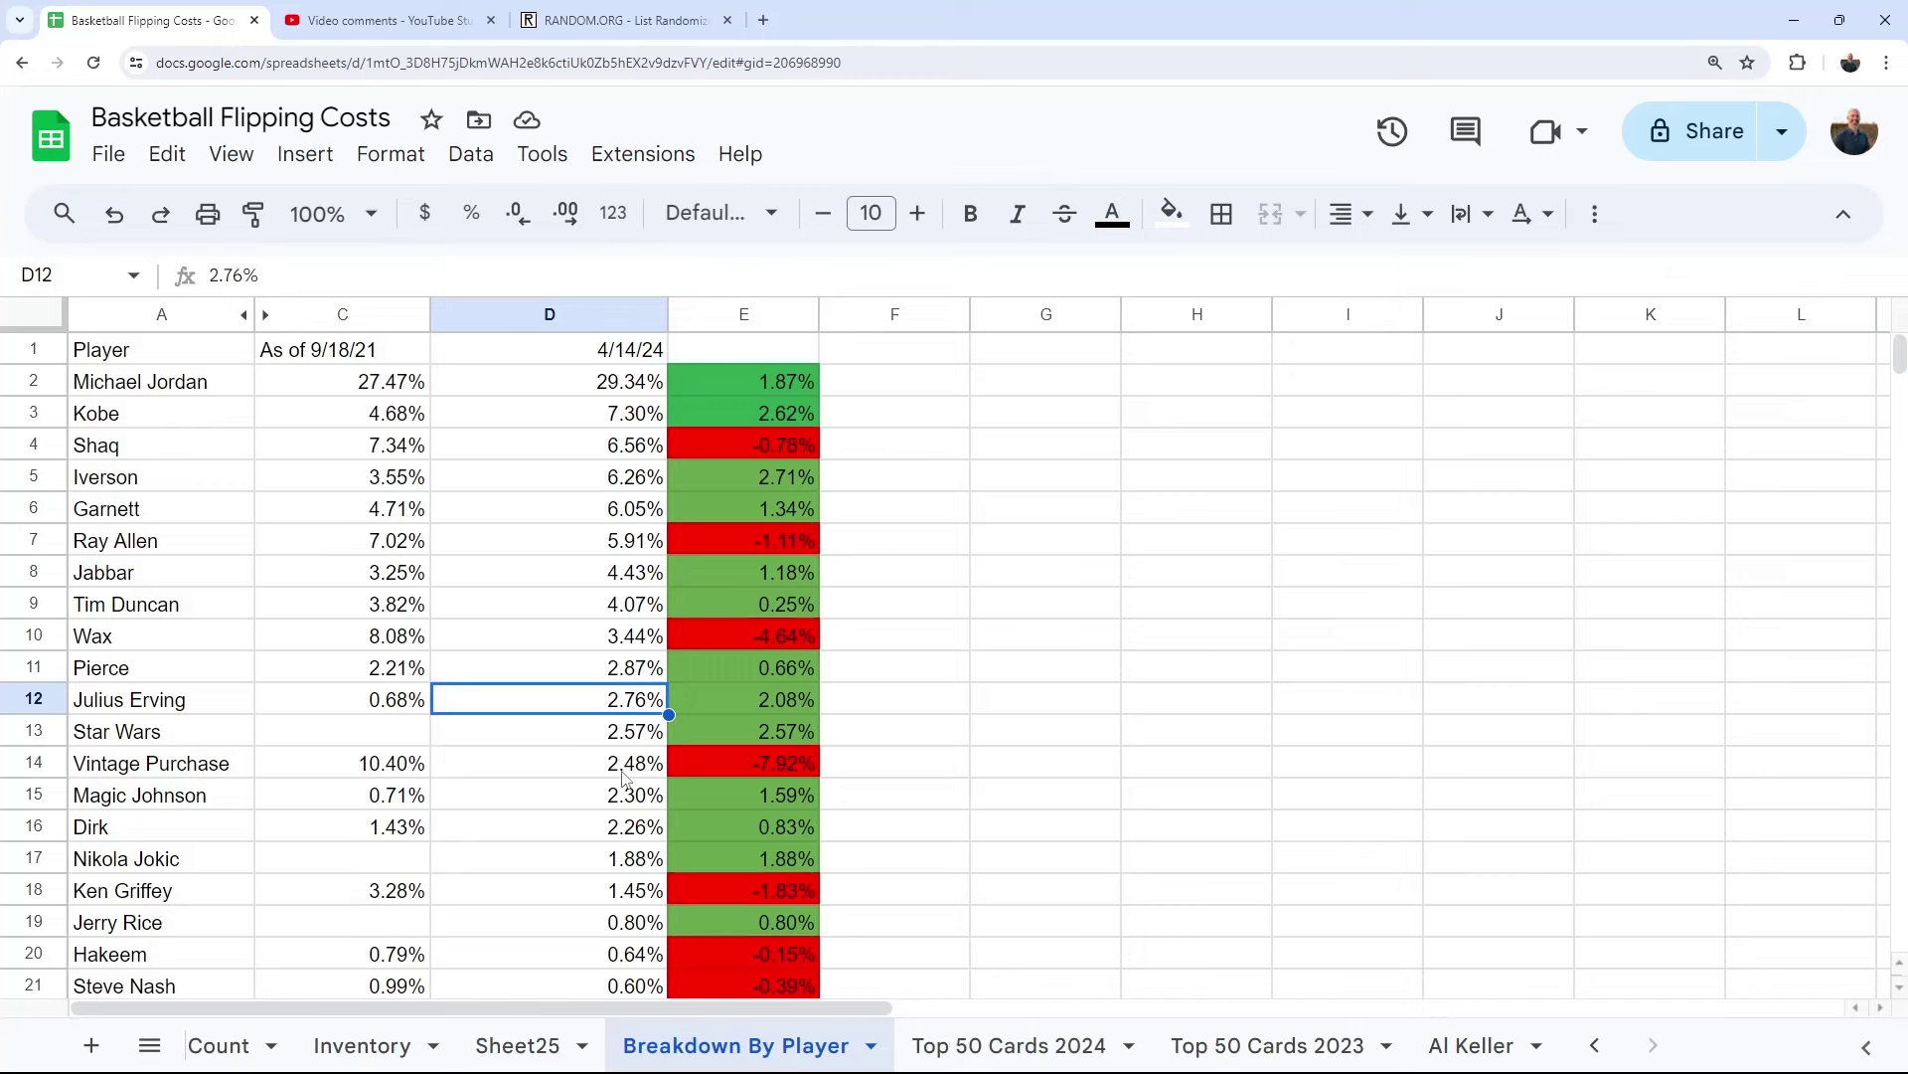
click(624, 803)
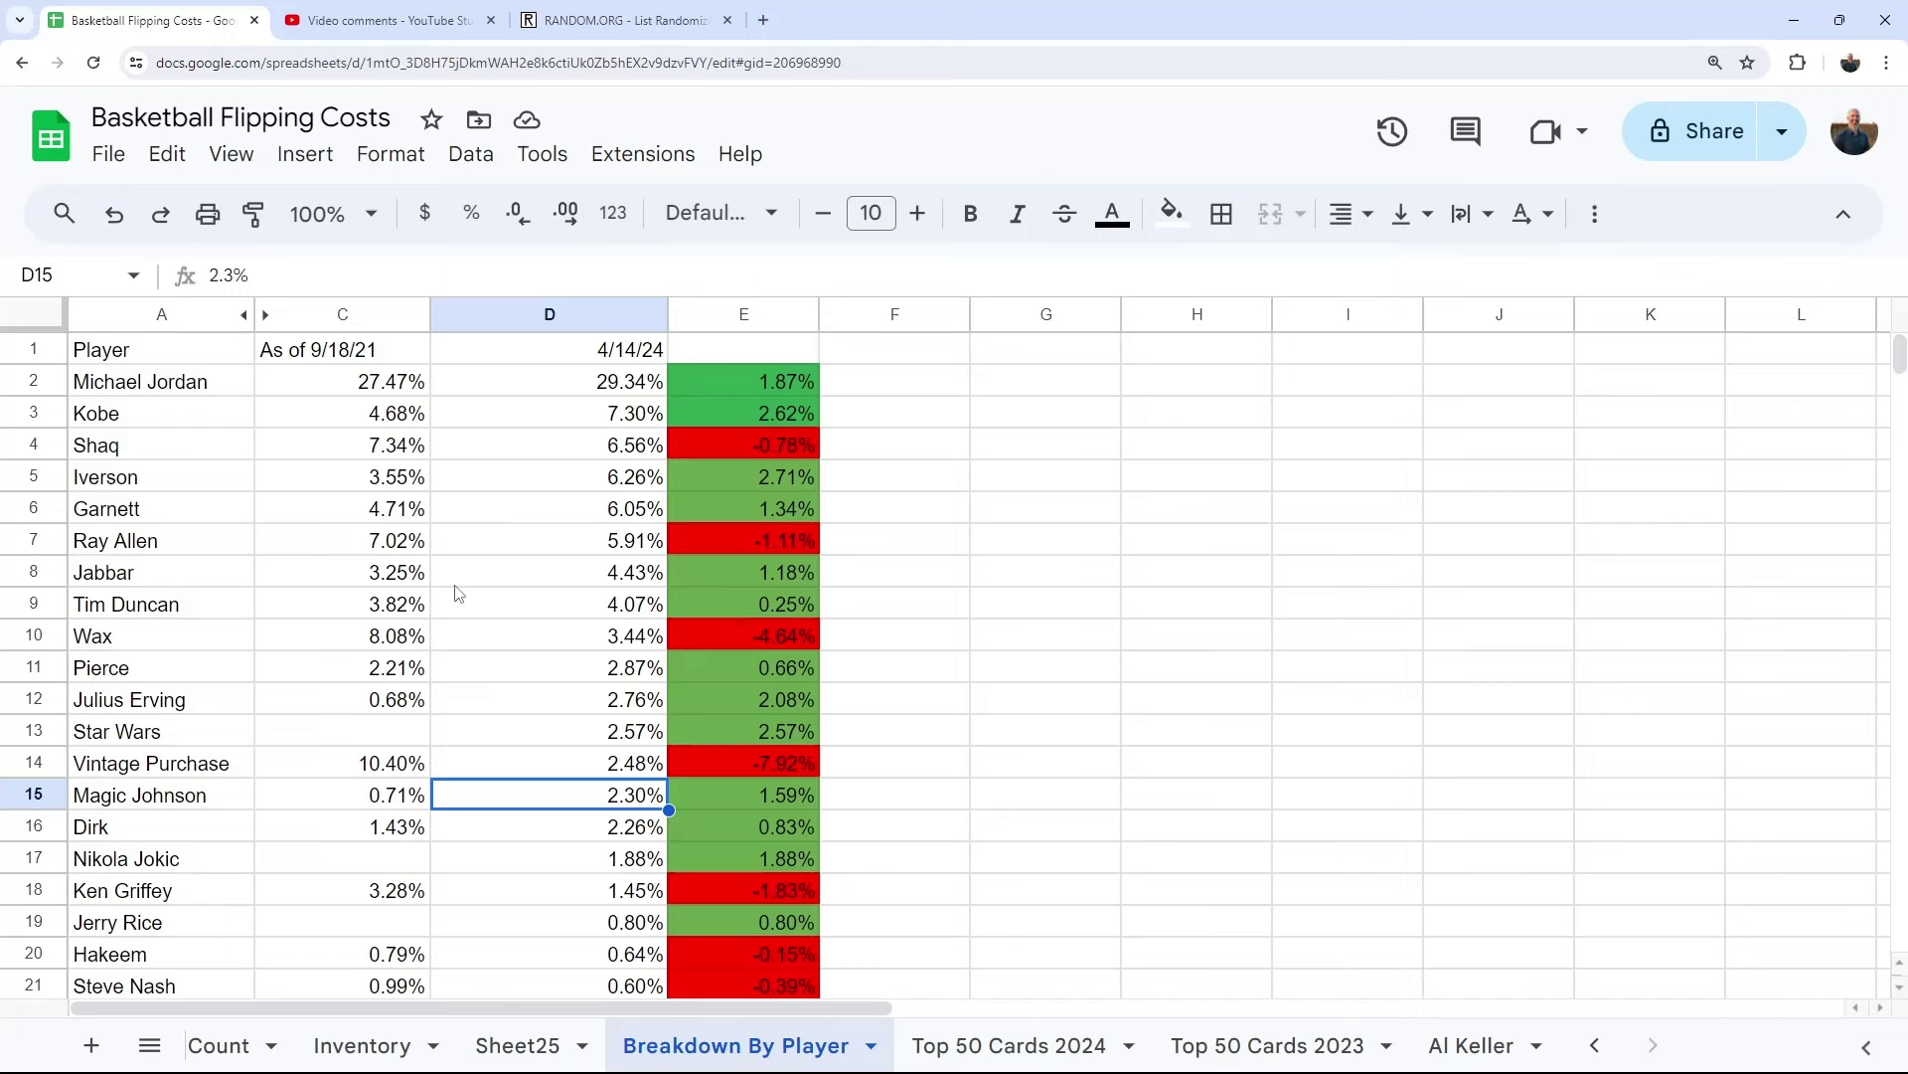
Check Dirk's 4/14/24 share, and review the Nikola Jokic row and Ken Griffey's shares on both dates
click(639, 838)
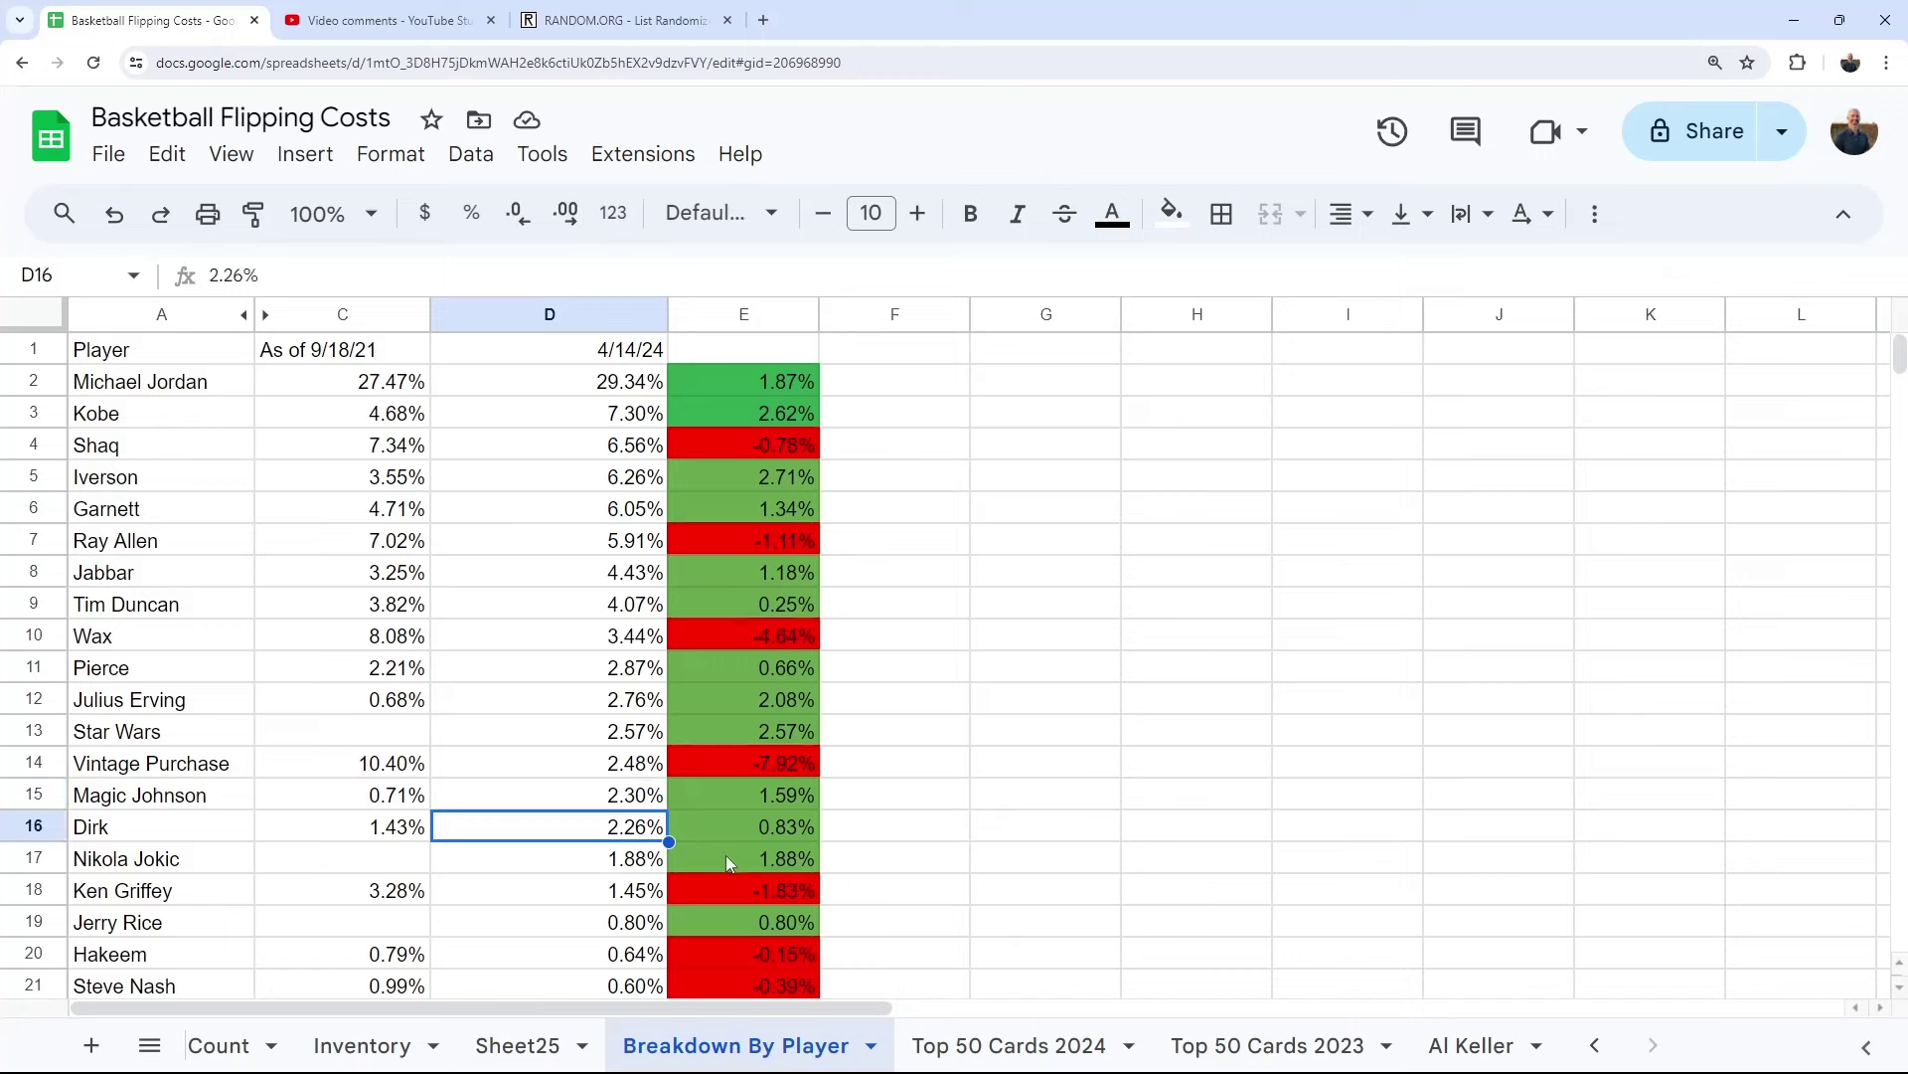
drag(783, 861, 401, 857)
click(402, 857)
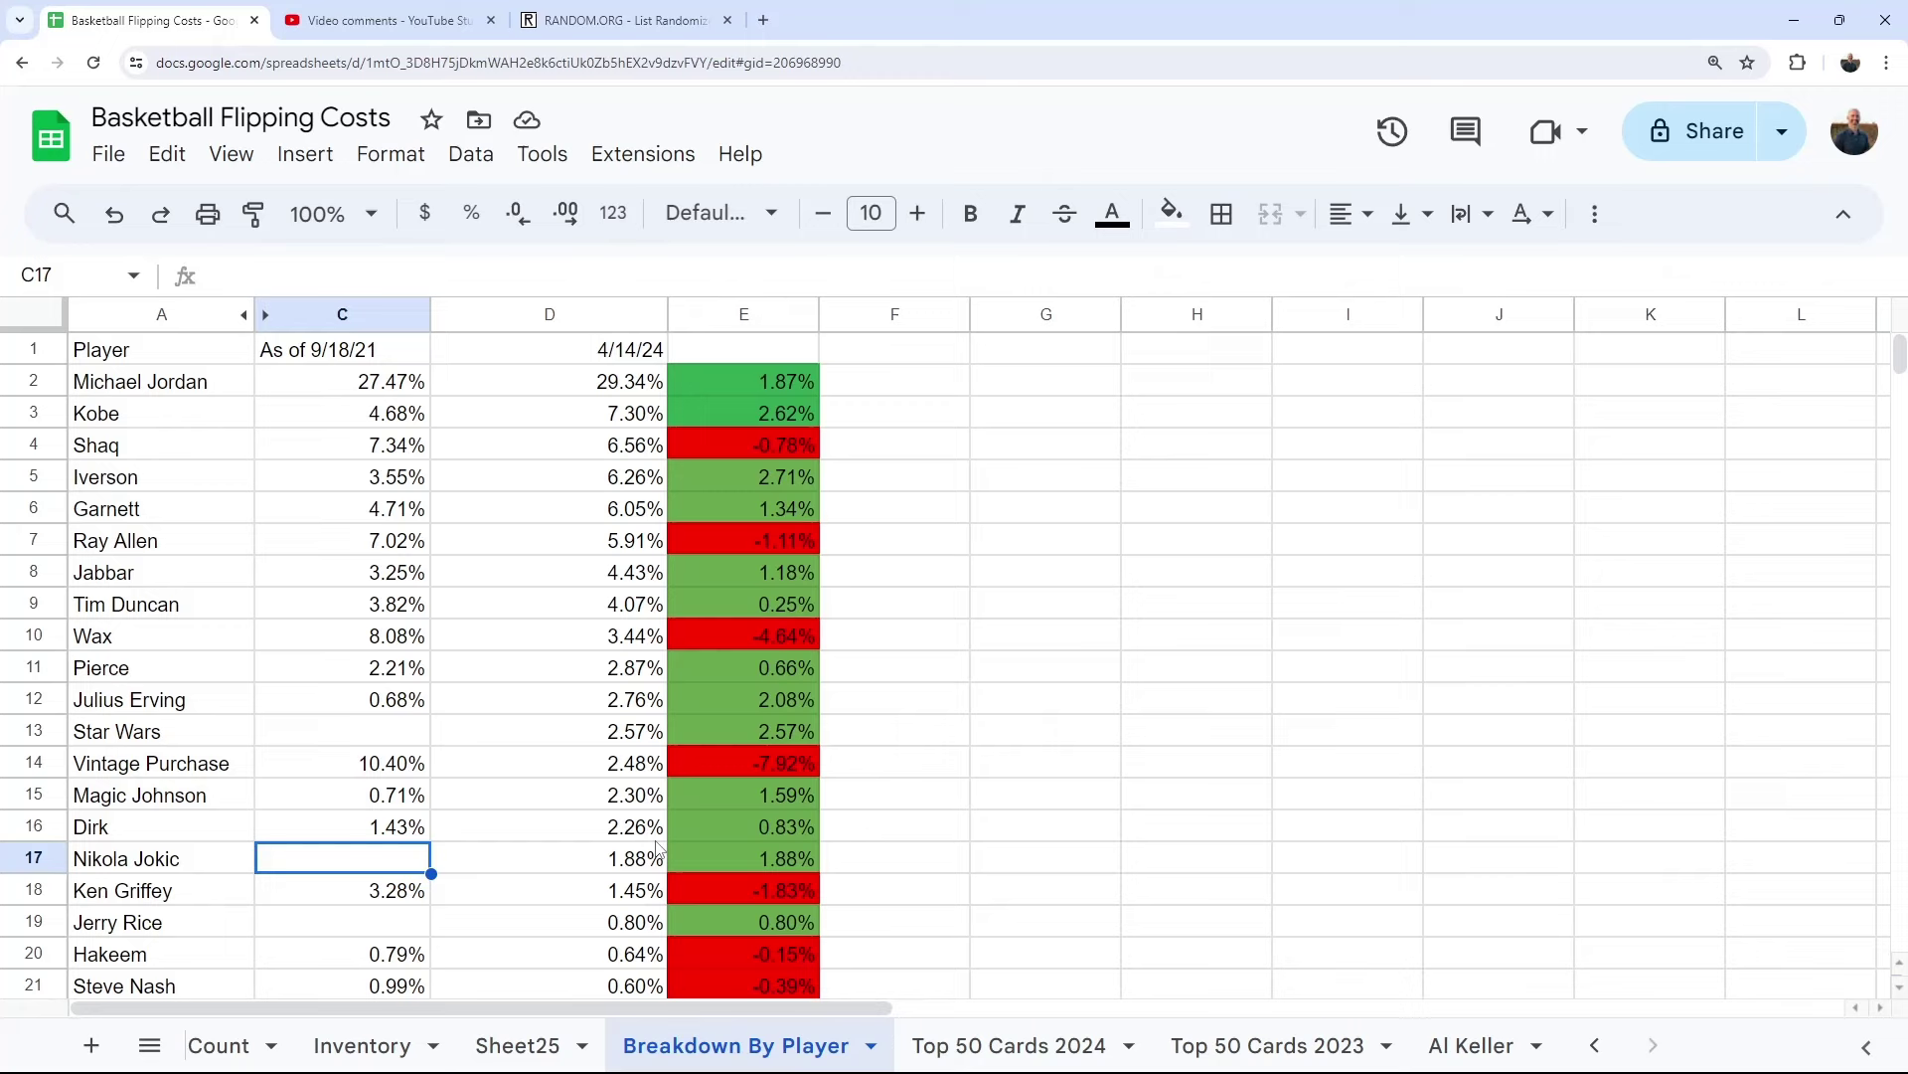
click(409, 893)
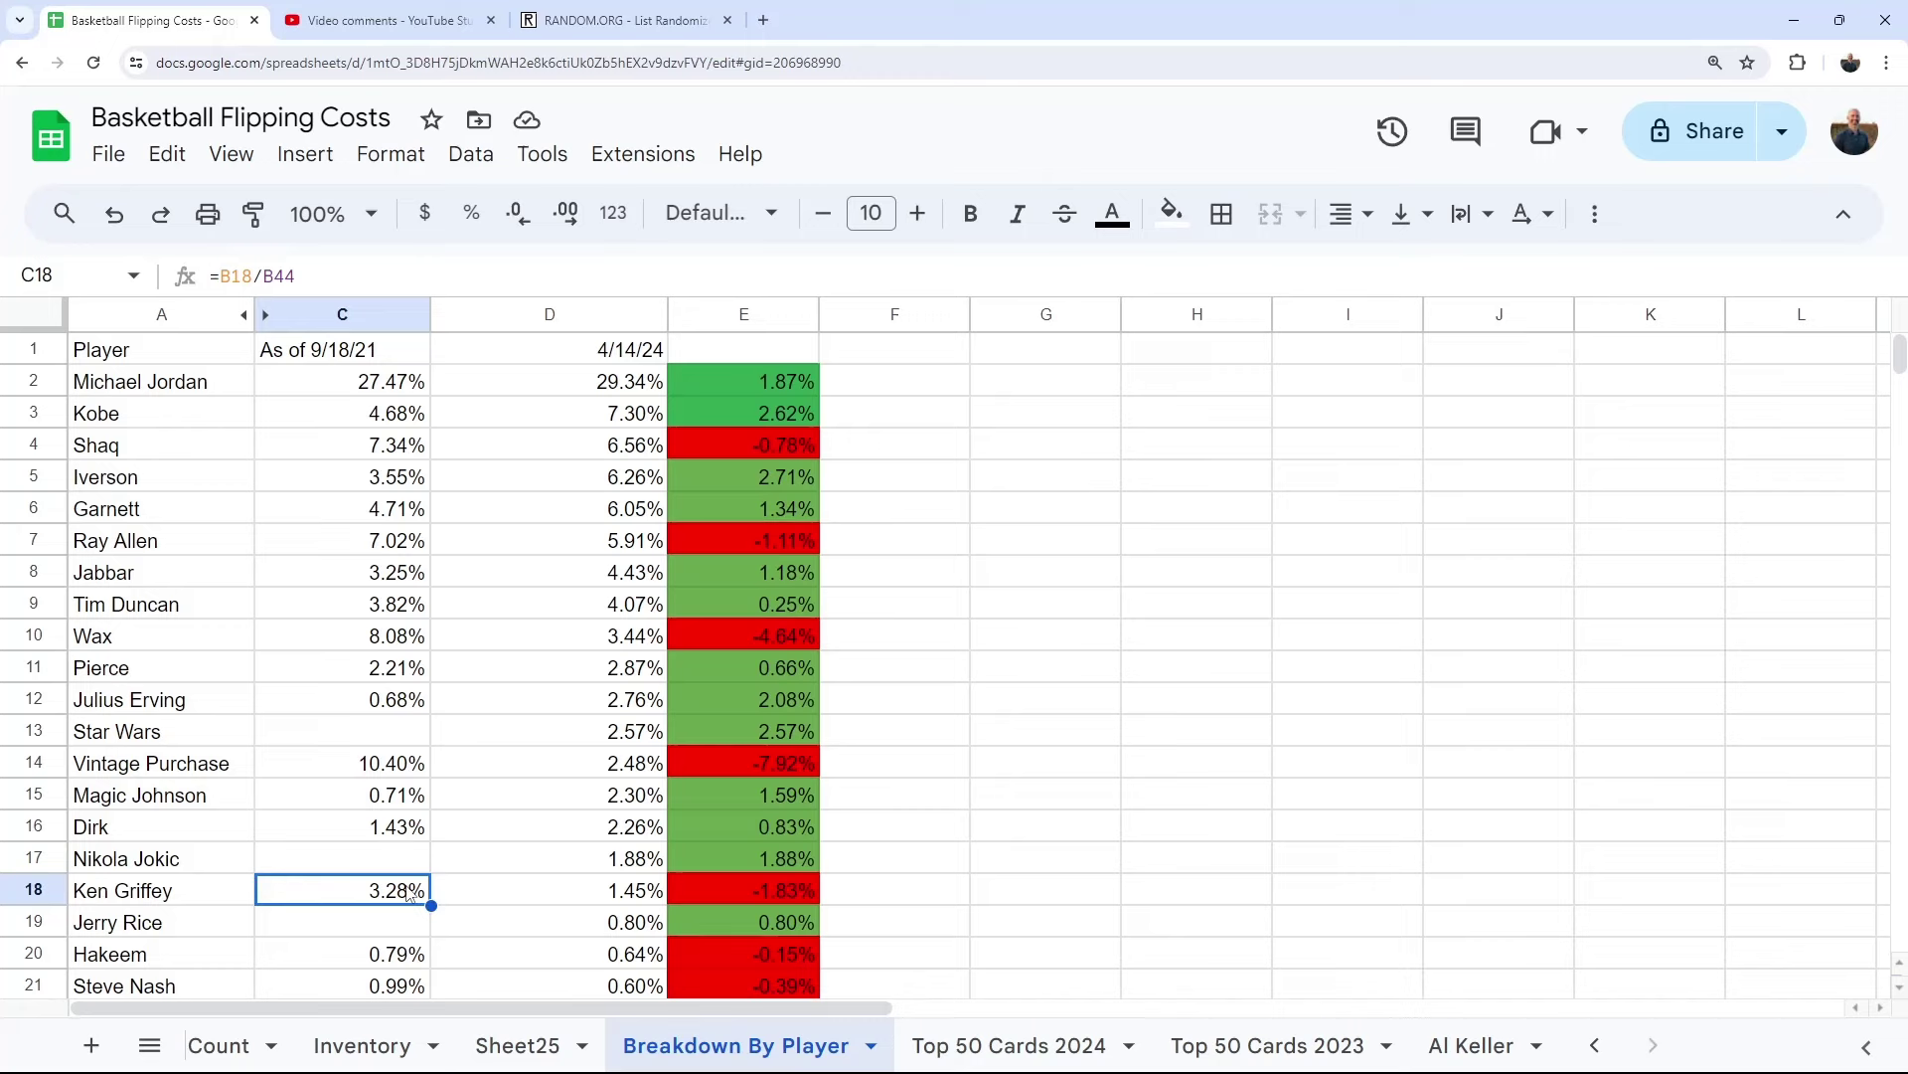
click(628, 896)
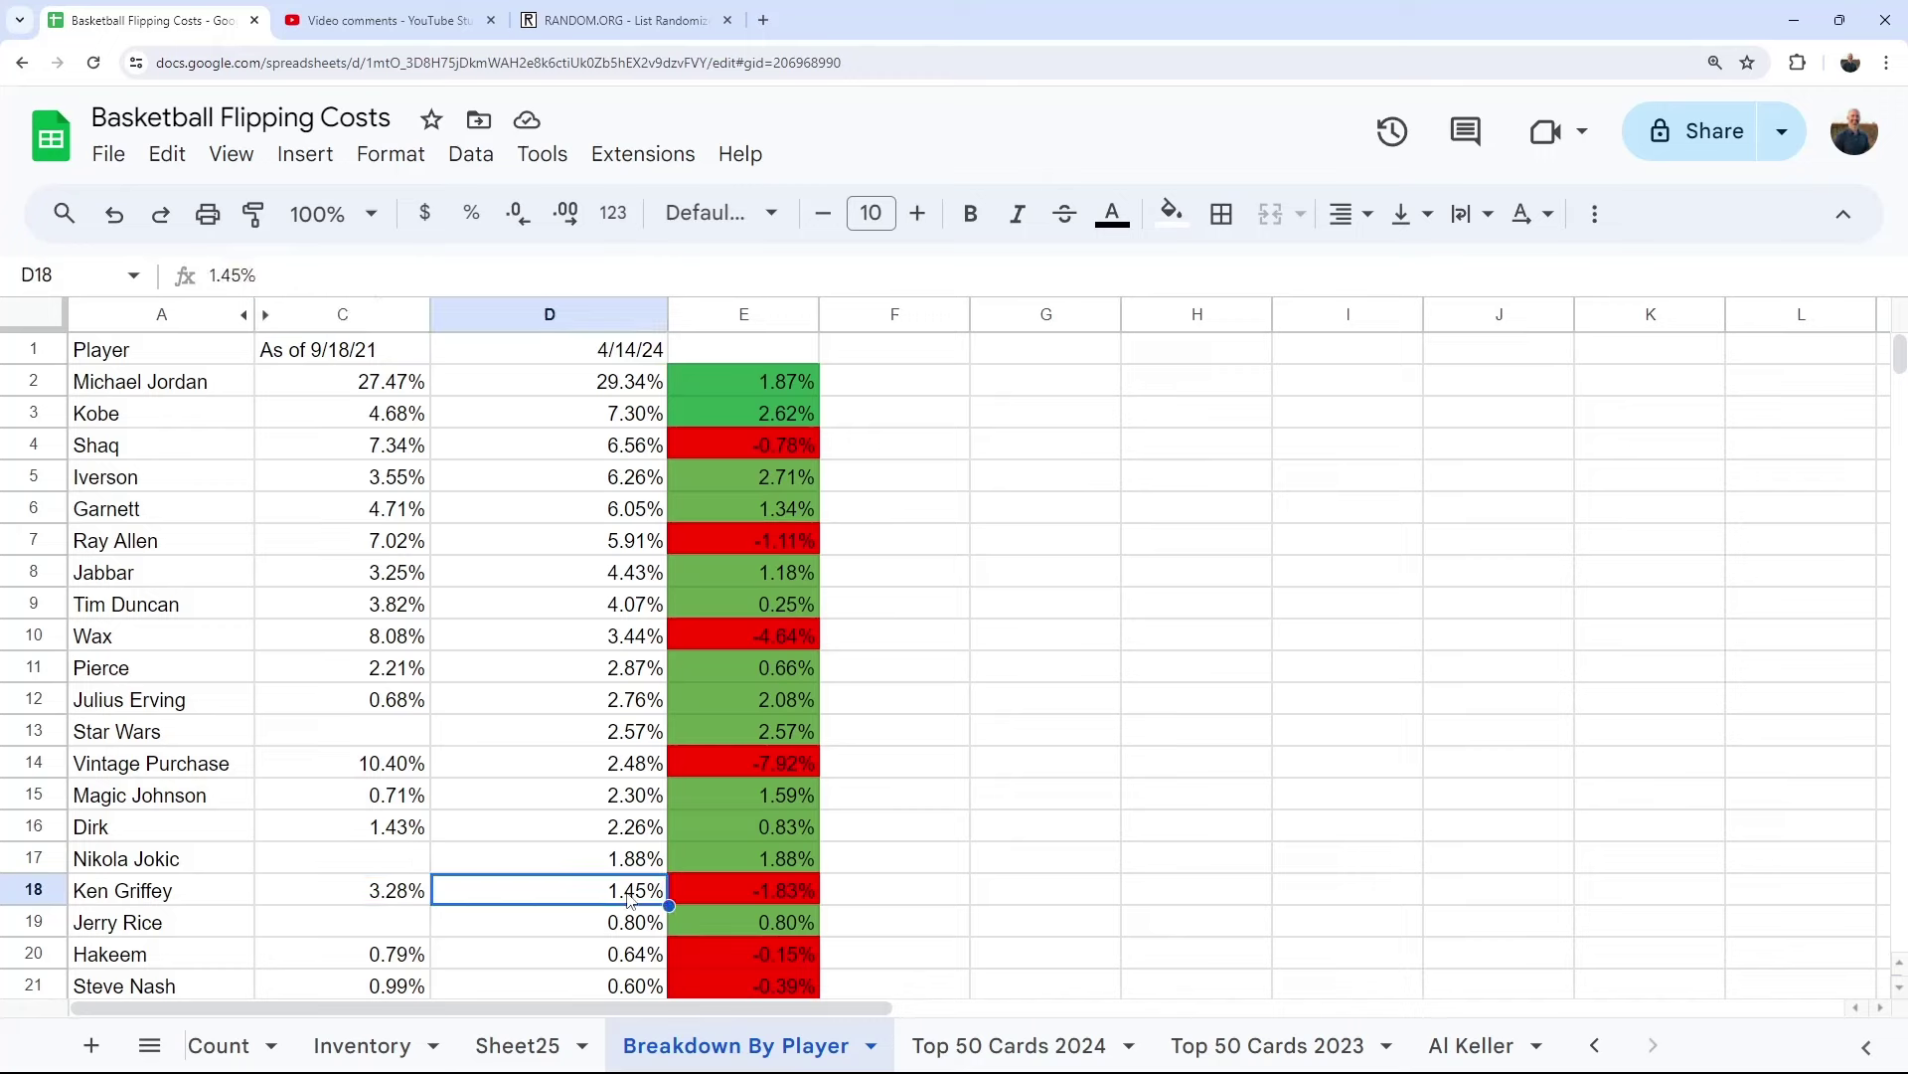
Inspect the 4/14/24 shares for Jerry Rice, Hakeem and Steve Nash, plus the differences for Hakeem, Steve Nash and Larry Bird
scroll(629, 898, down, 1)
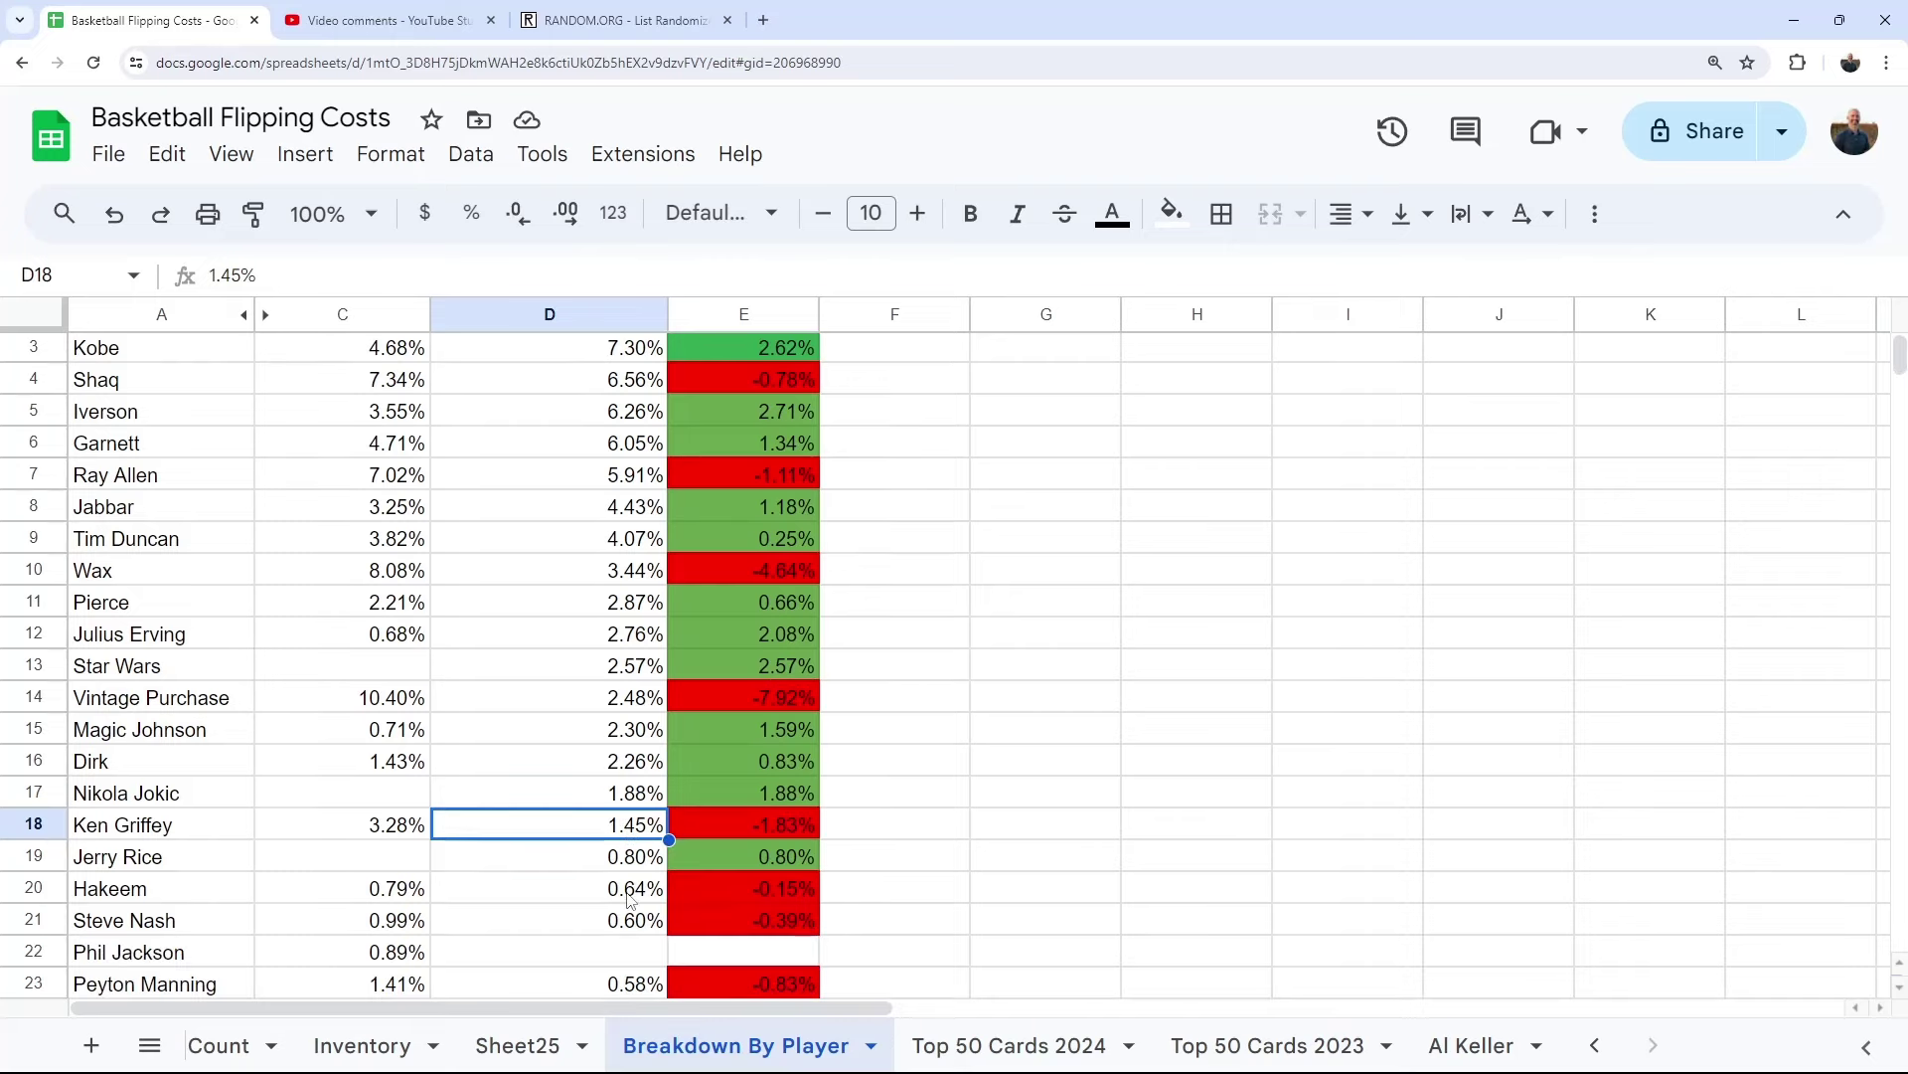
click(644, 867)
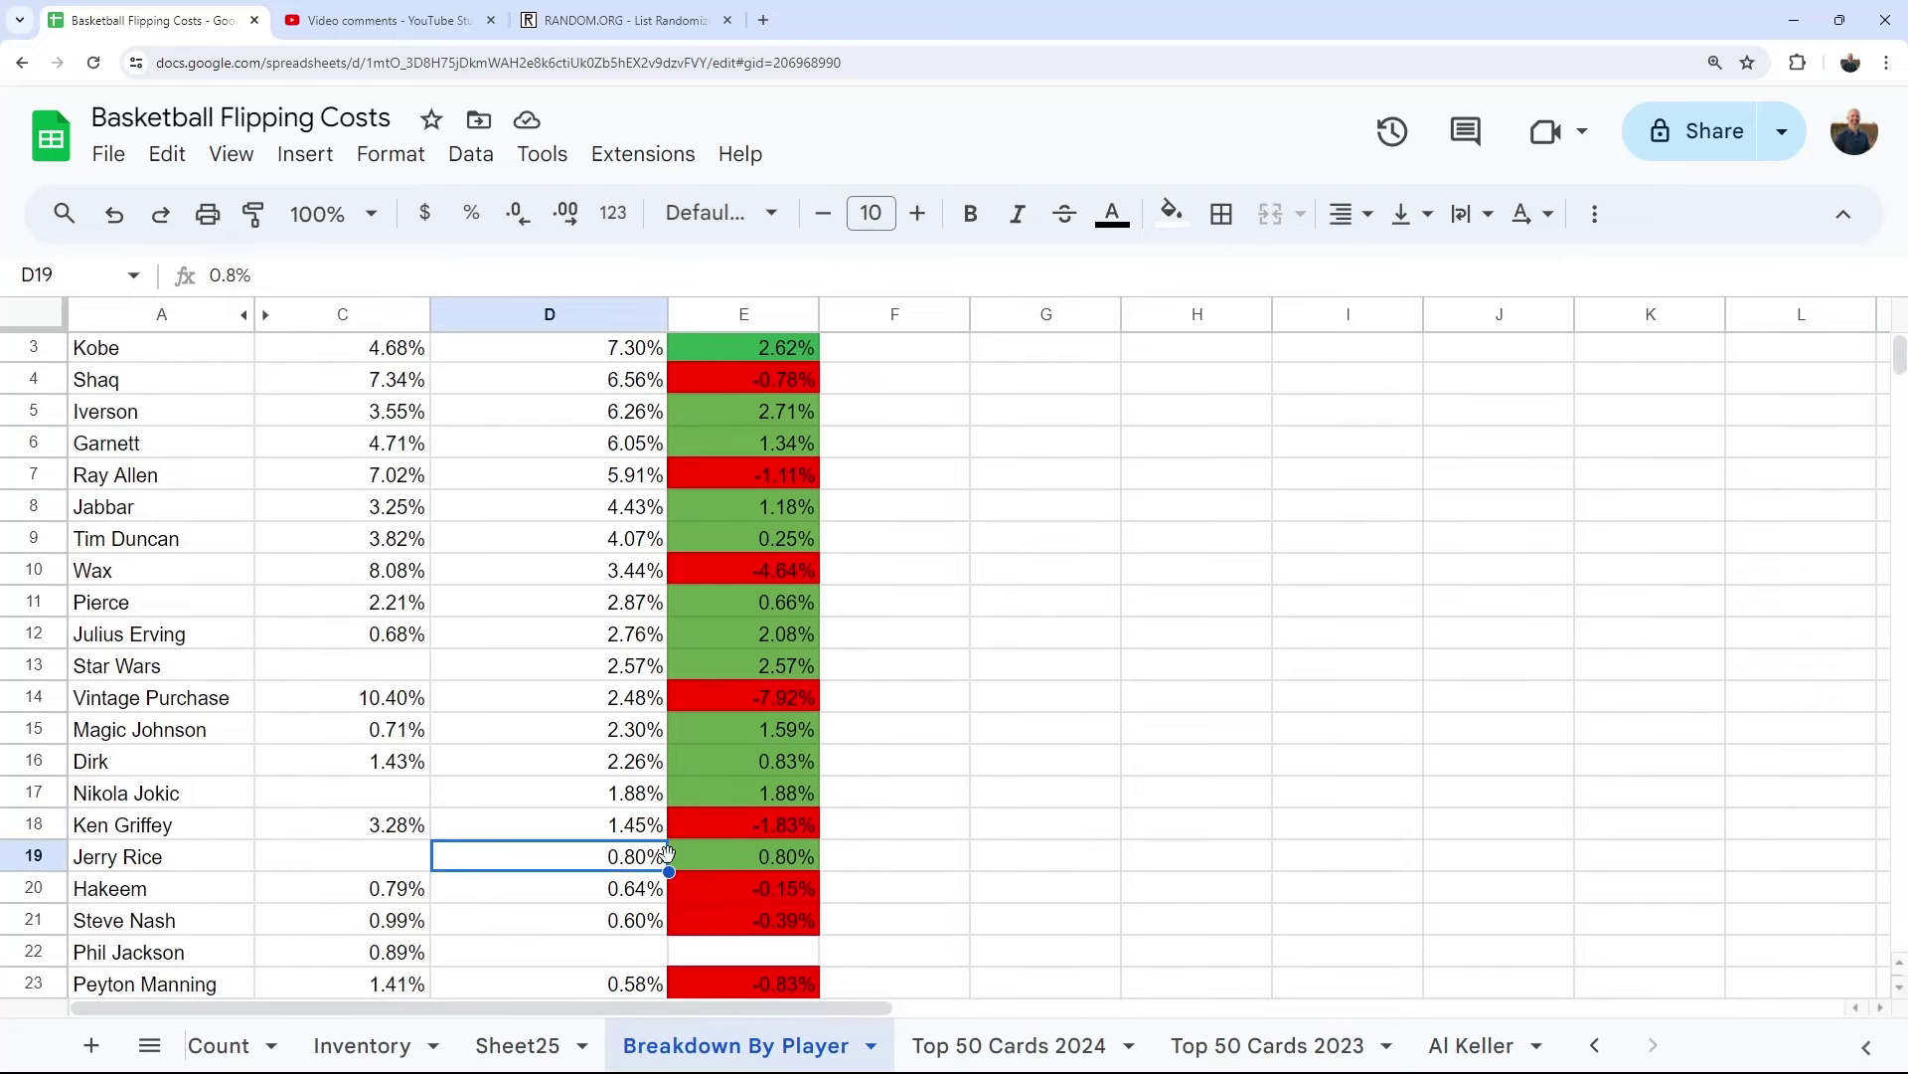
click(632, 902)
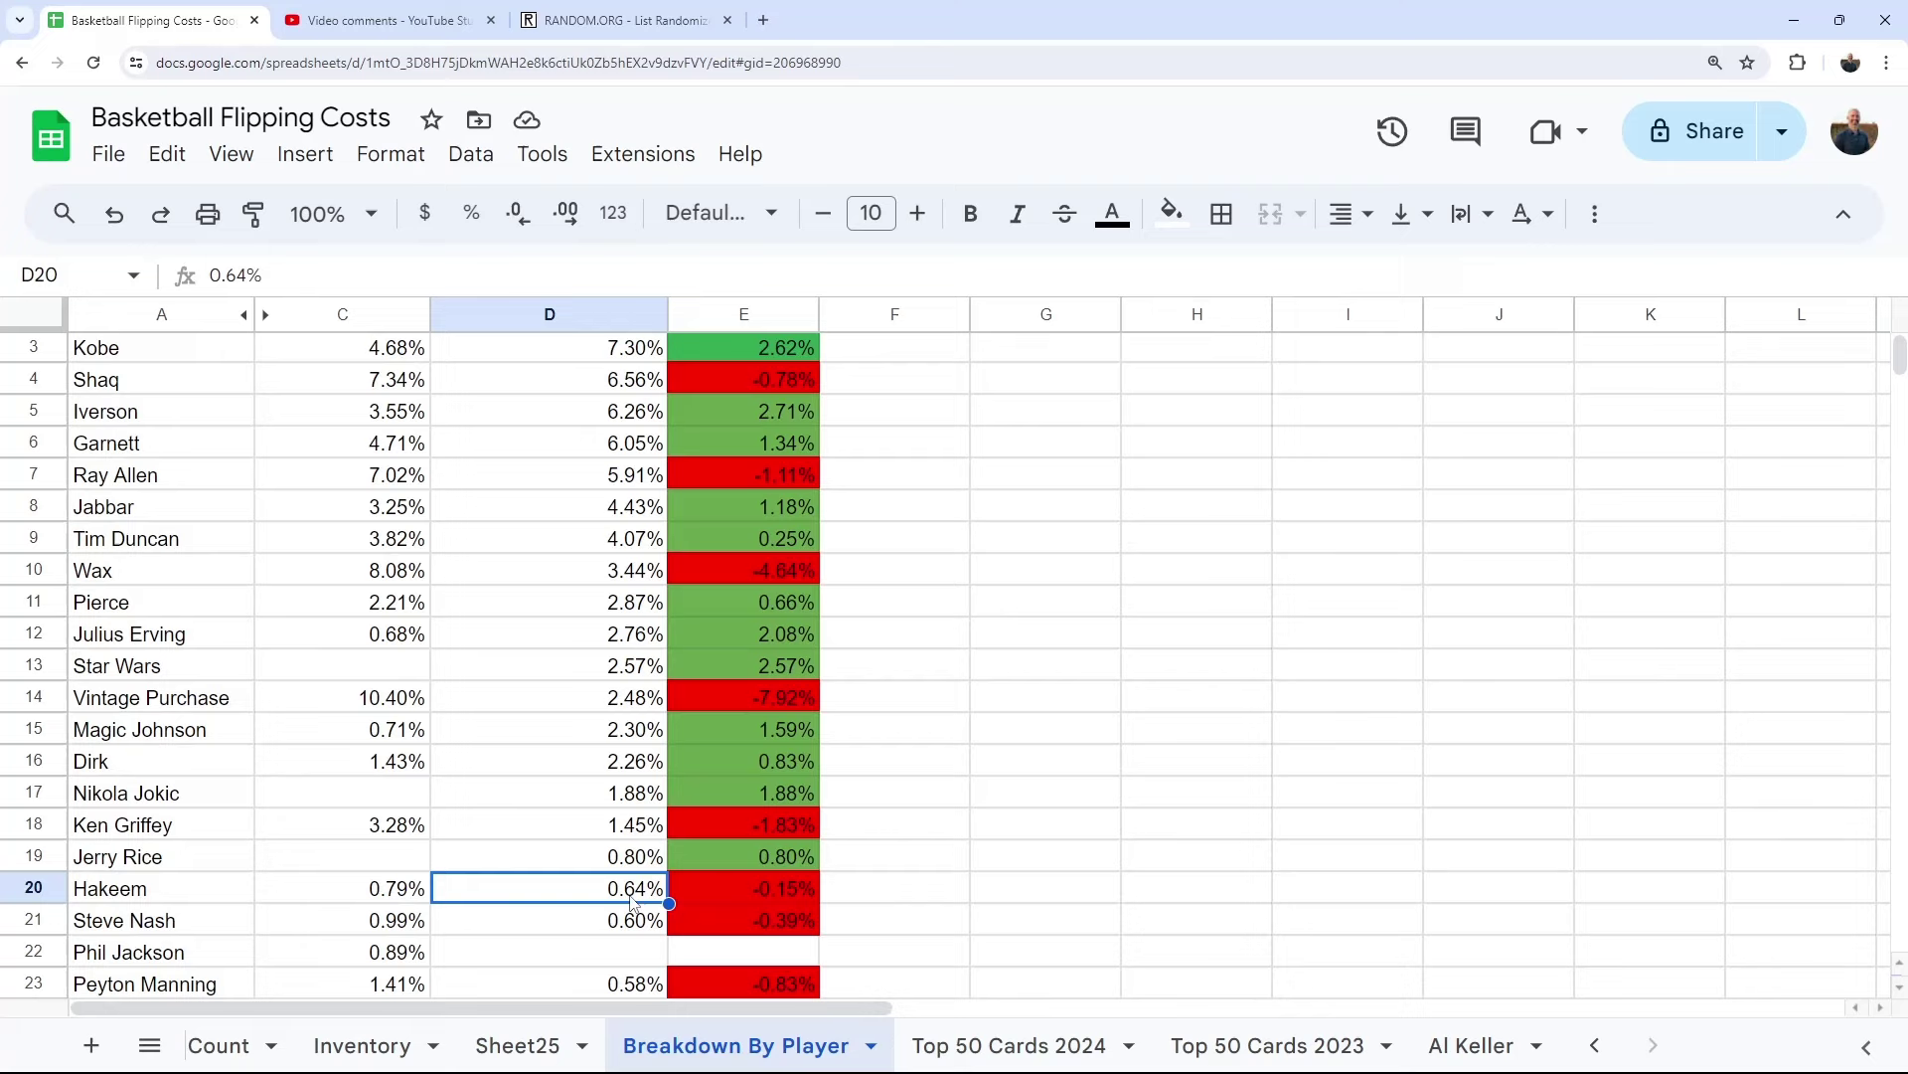
click(778, 898)
click(628, 900)
click(632, 927)
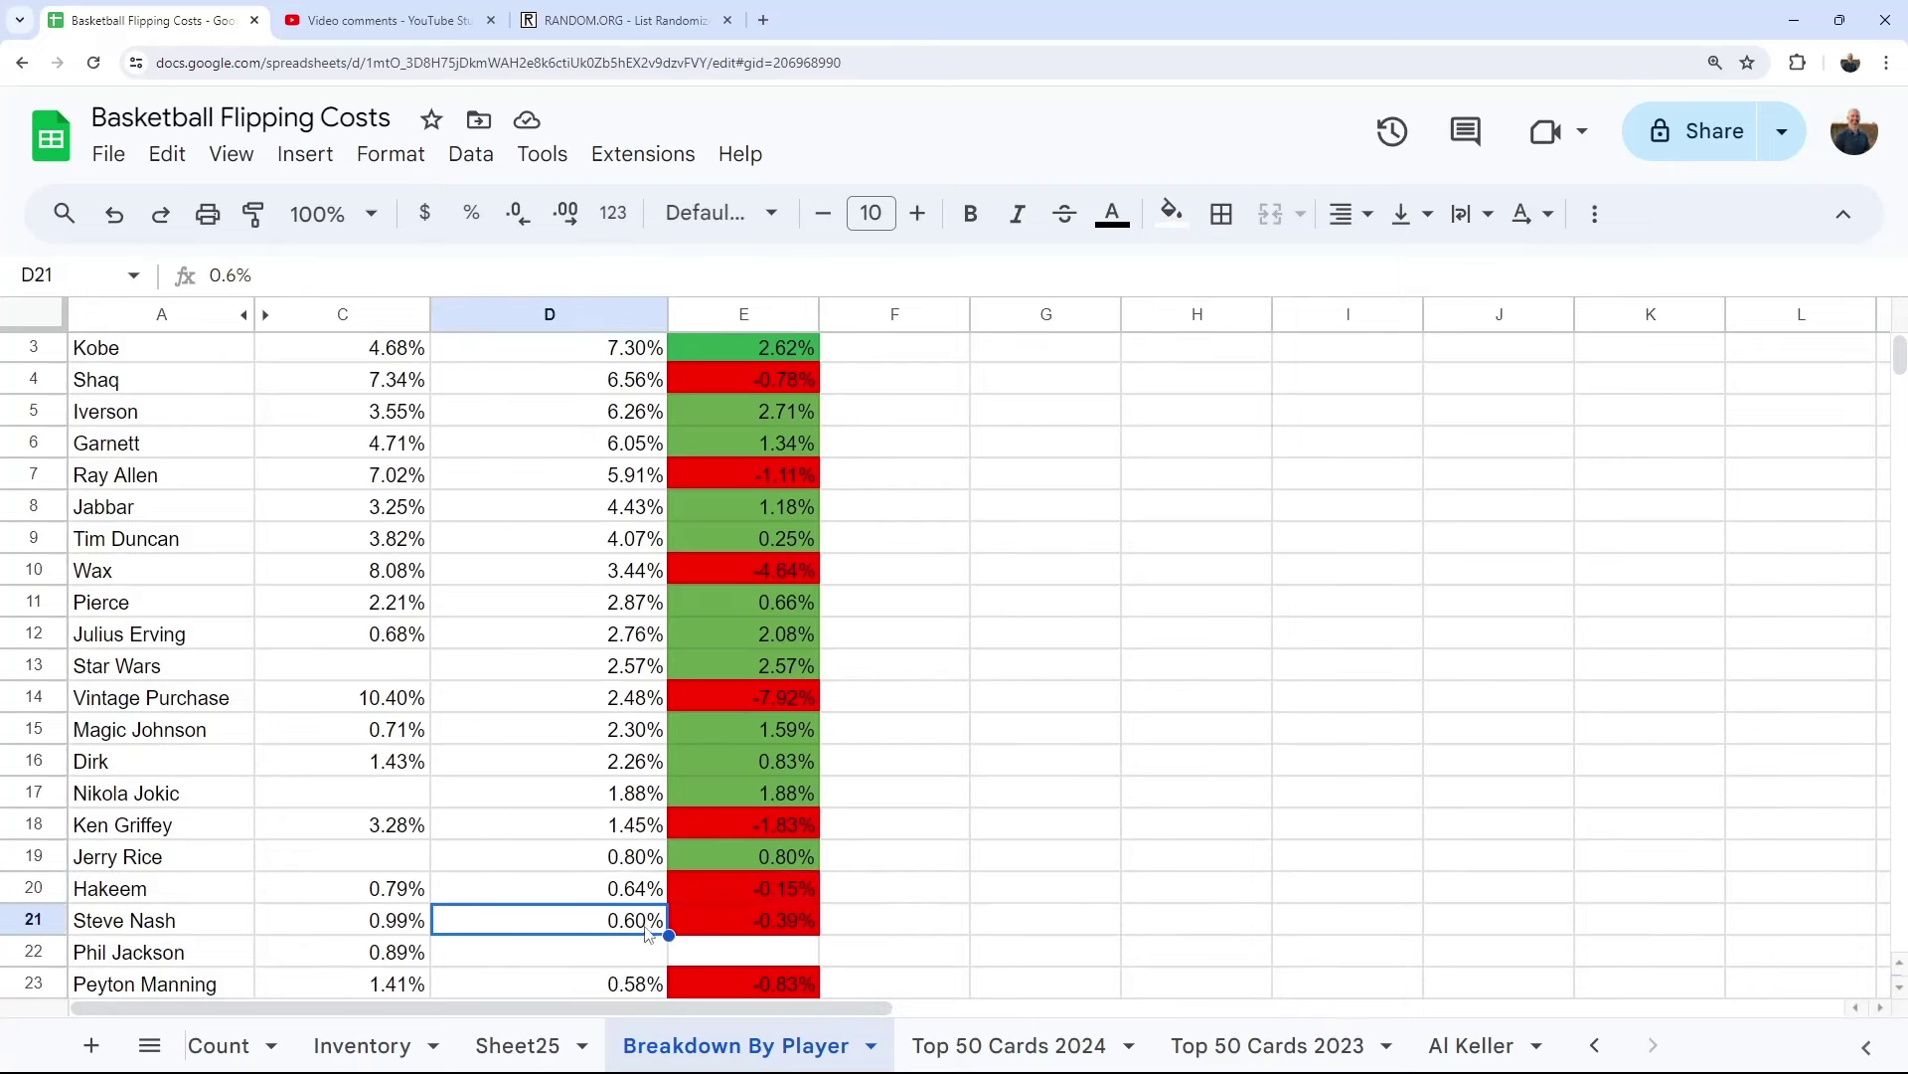
click(779, 933)
scroll(651, 915, down, 1)
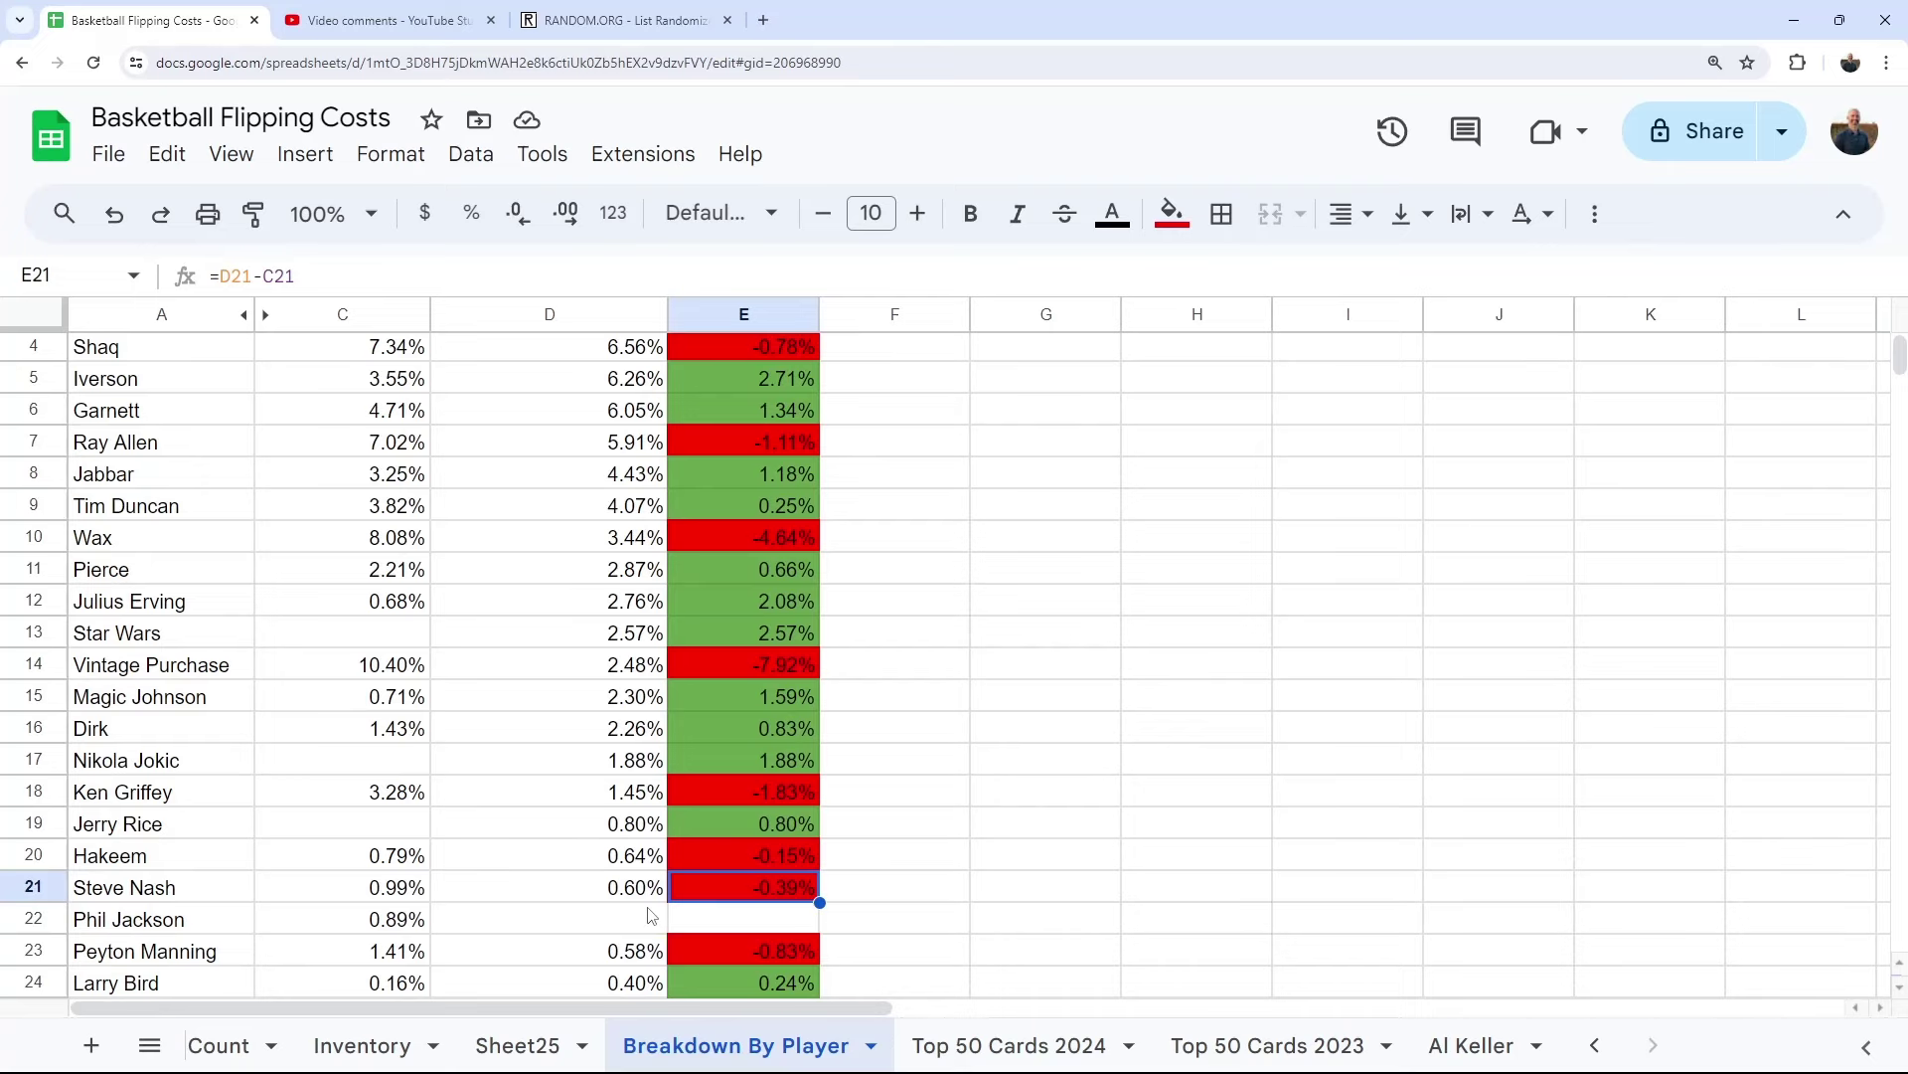
scroll(651, 914, down, 1)
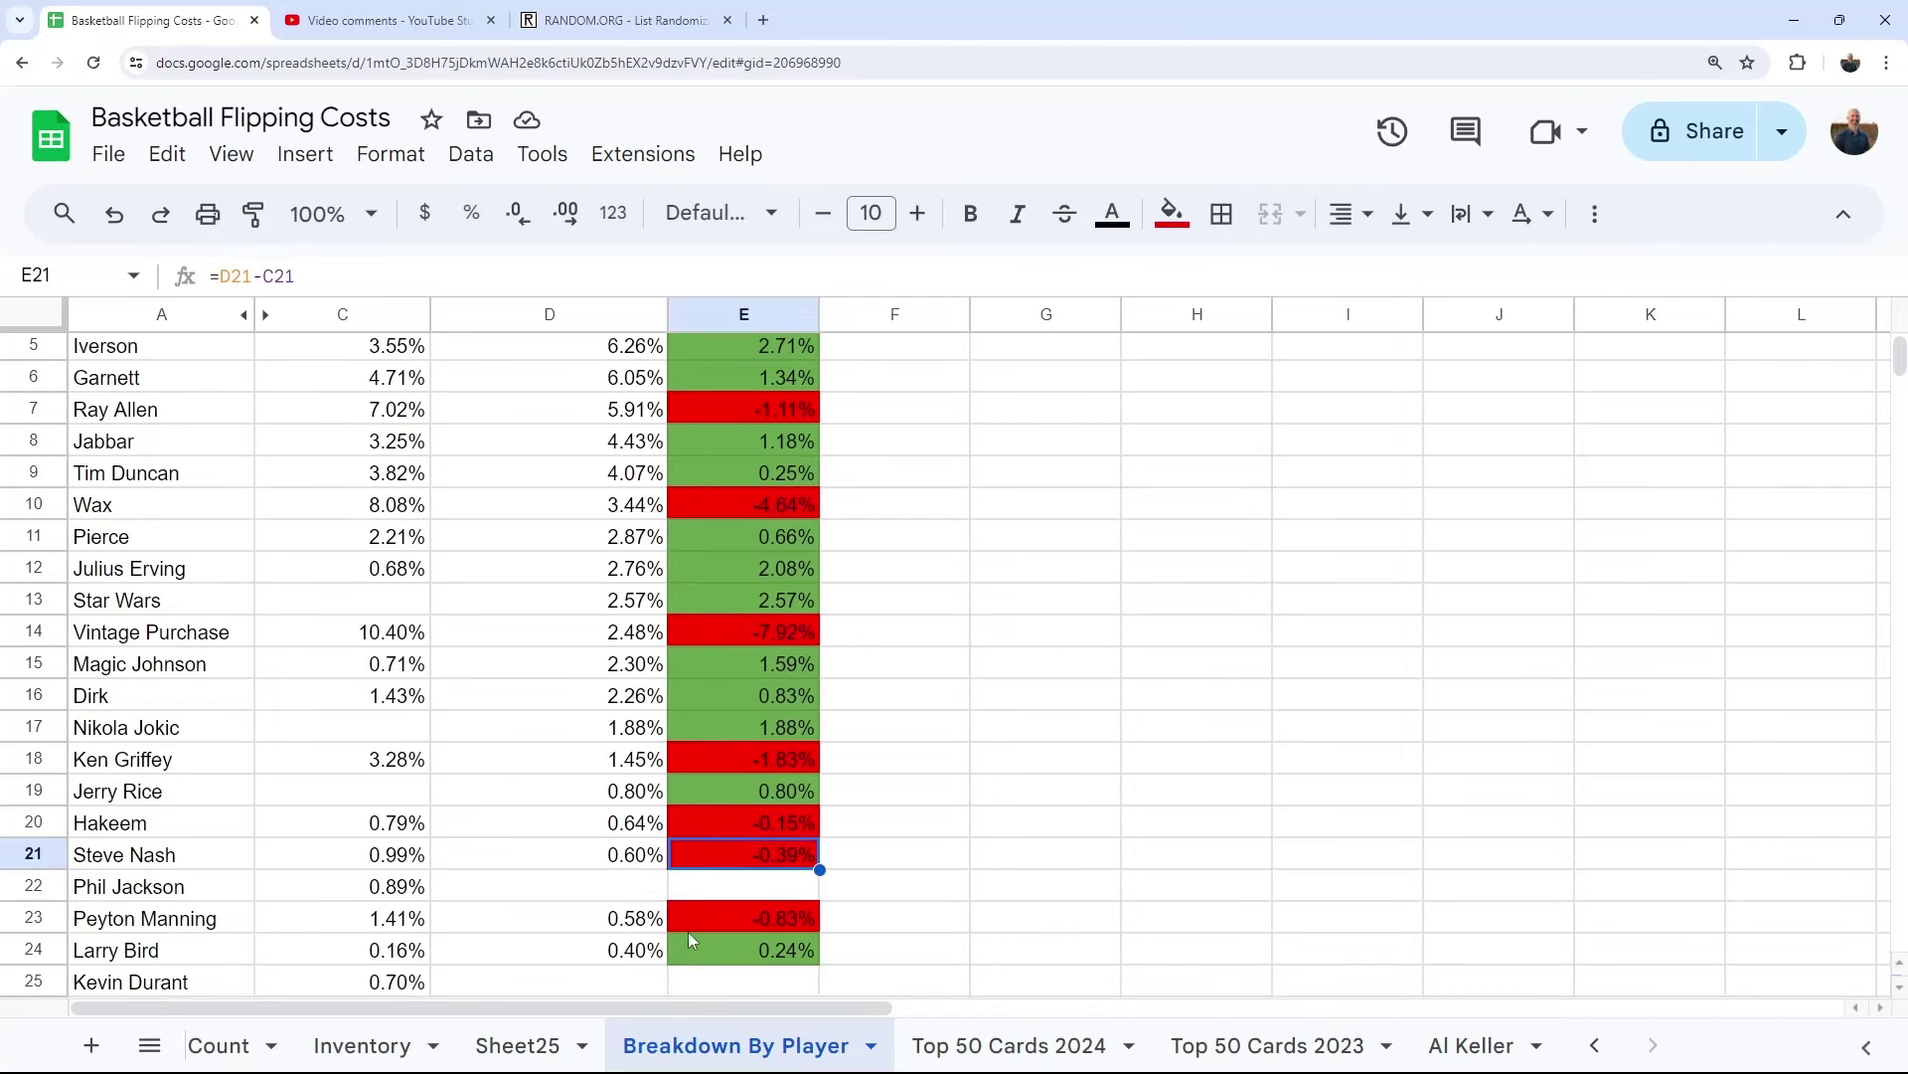
click(767, 949)
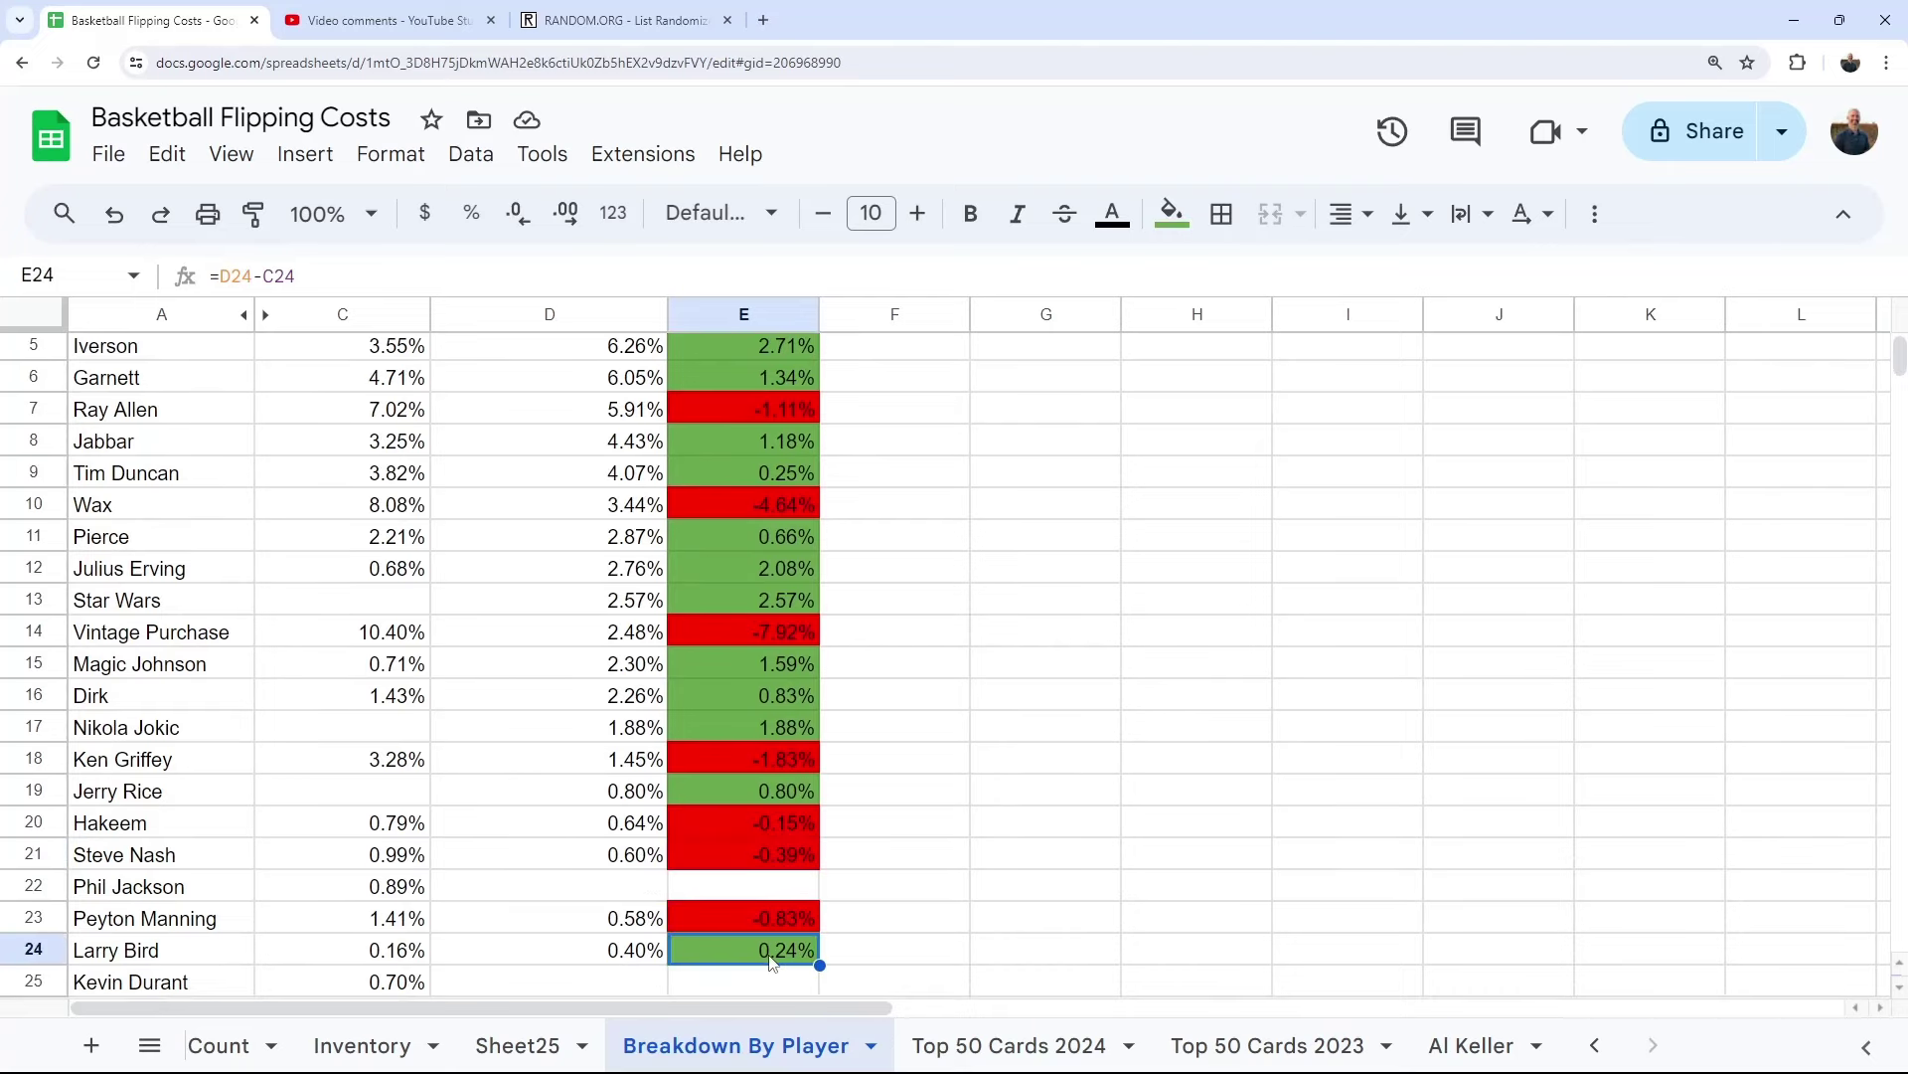
Look over the remaining players below Larry Bird, and highlight A2:E15 from Michael Jordan through Magic Johnson
scroll(767, 950, up, 3)
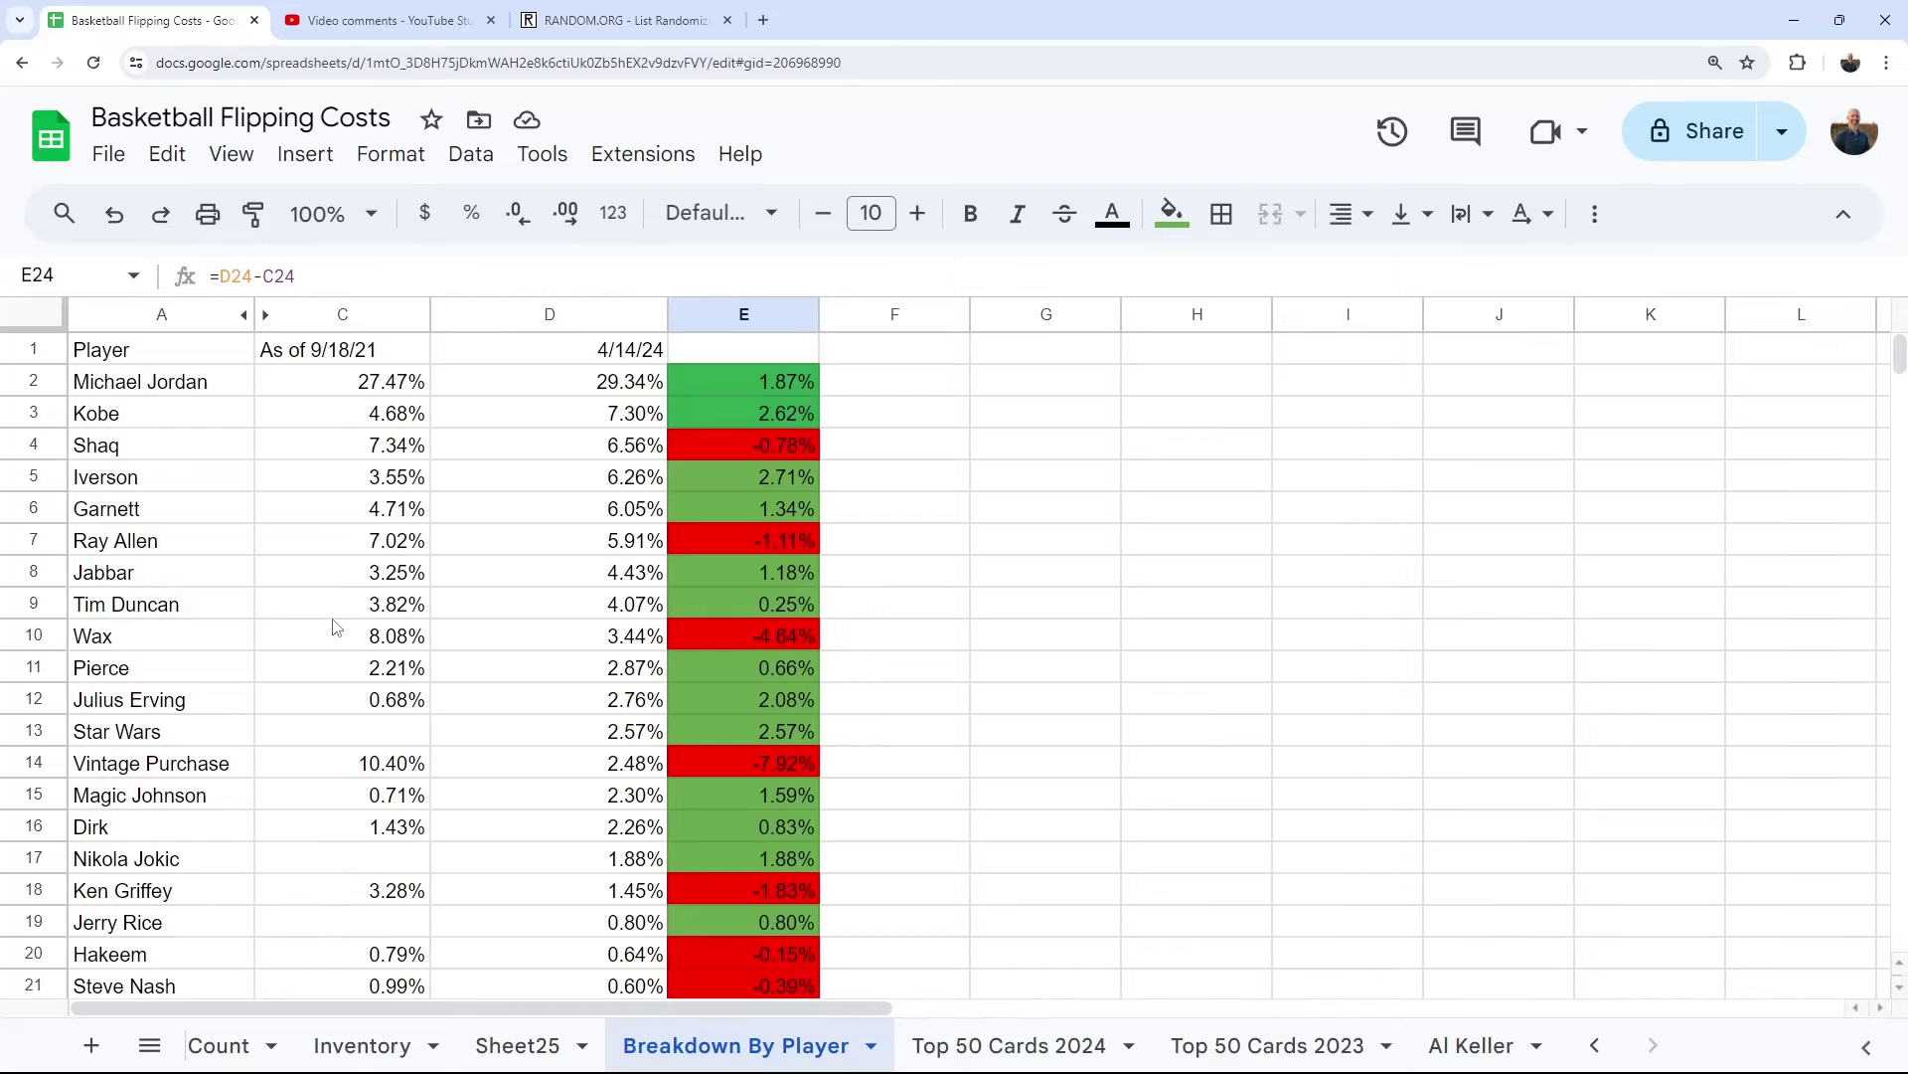
scroll(348, 615, down, 1)
scroll(348, 615, down, 1)
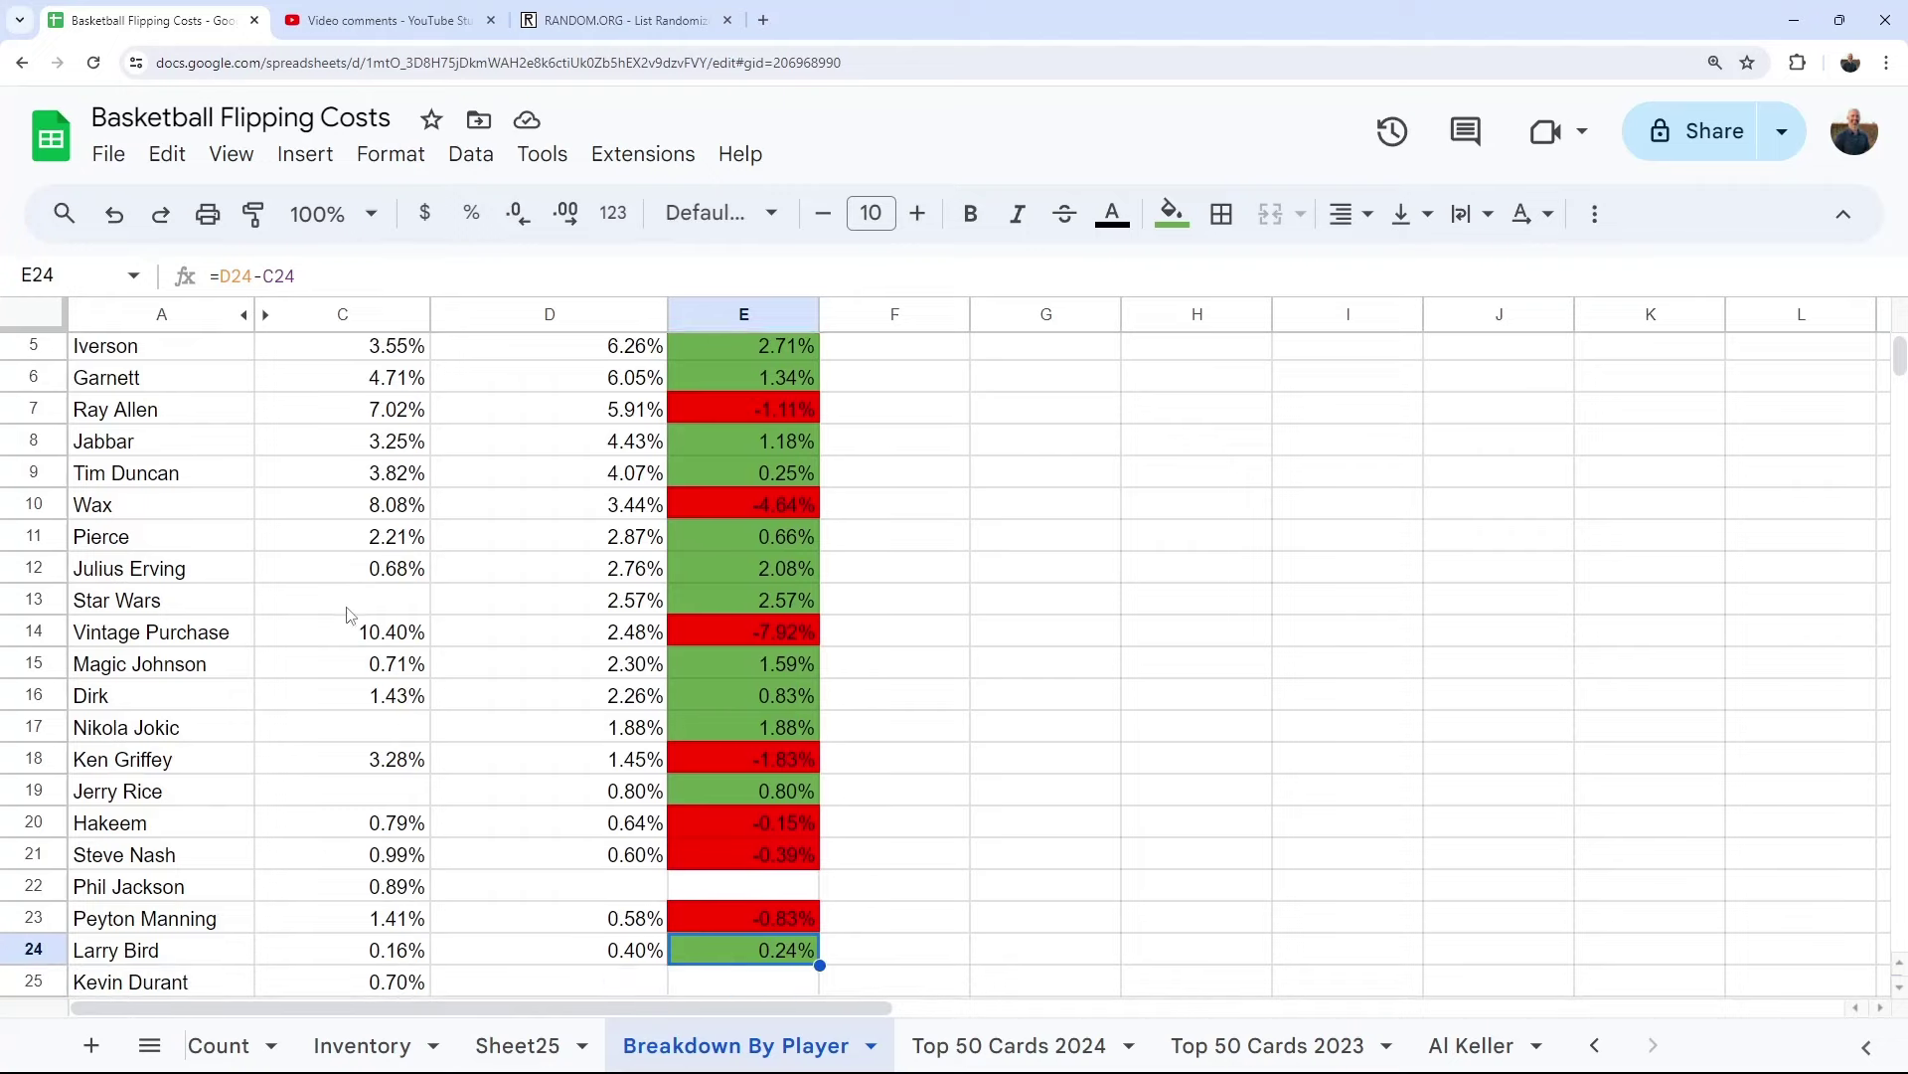
scroll(416, 641, down, 3)
scroll(415, 641, down, 5)
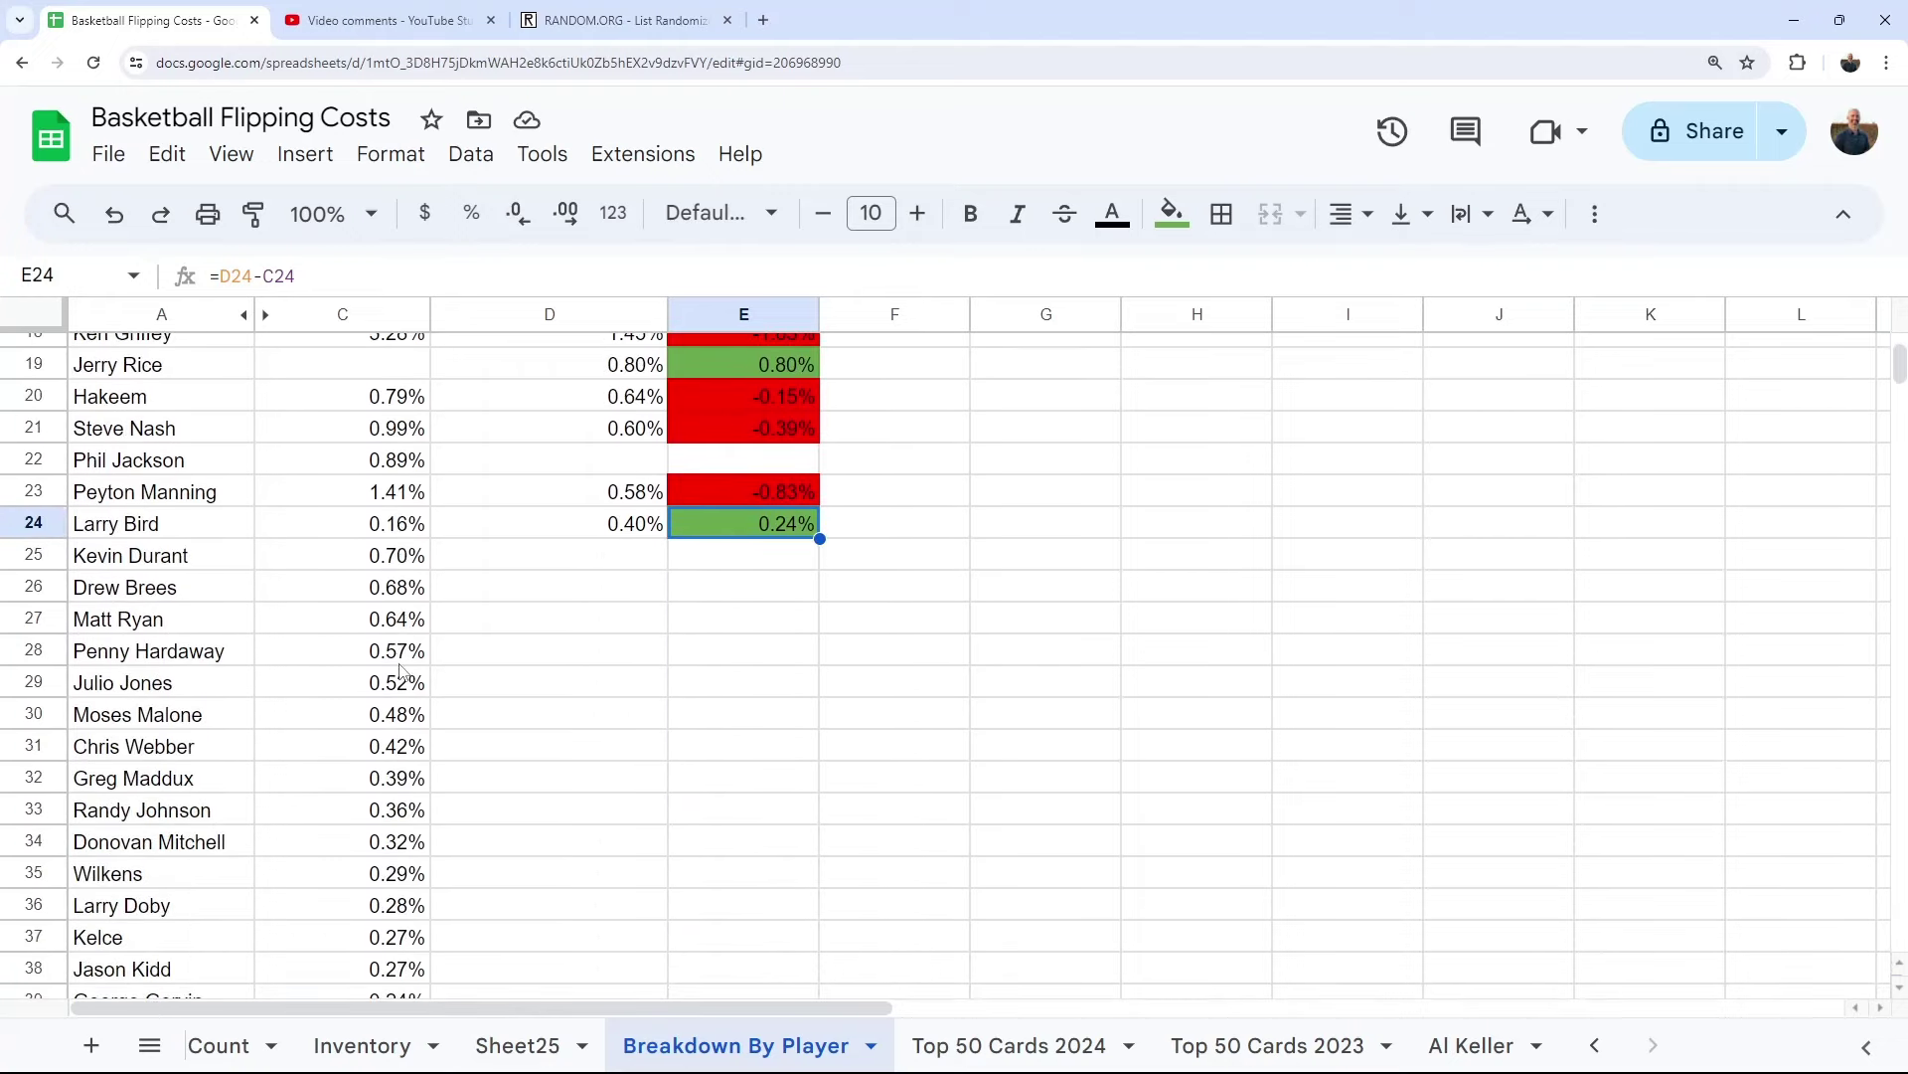
scroll(402, 673, up, 5)
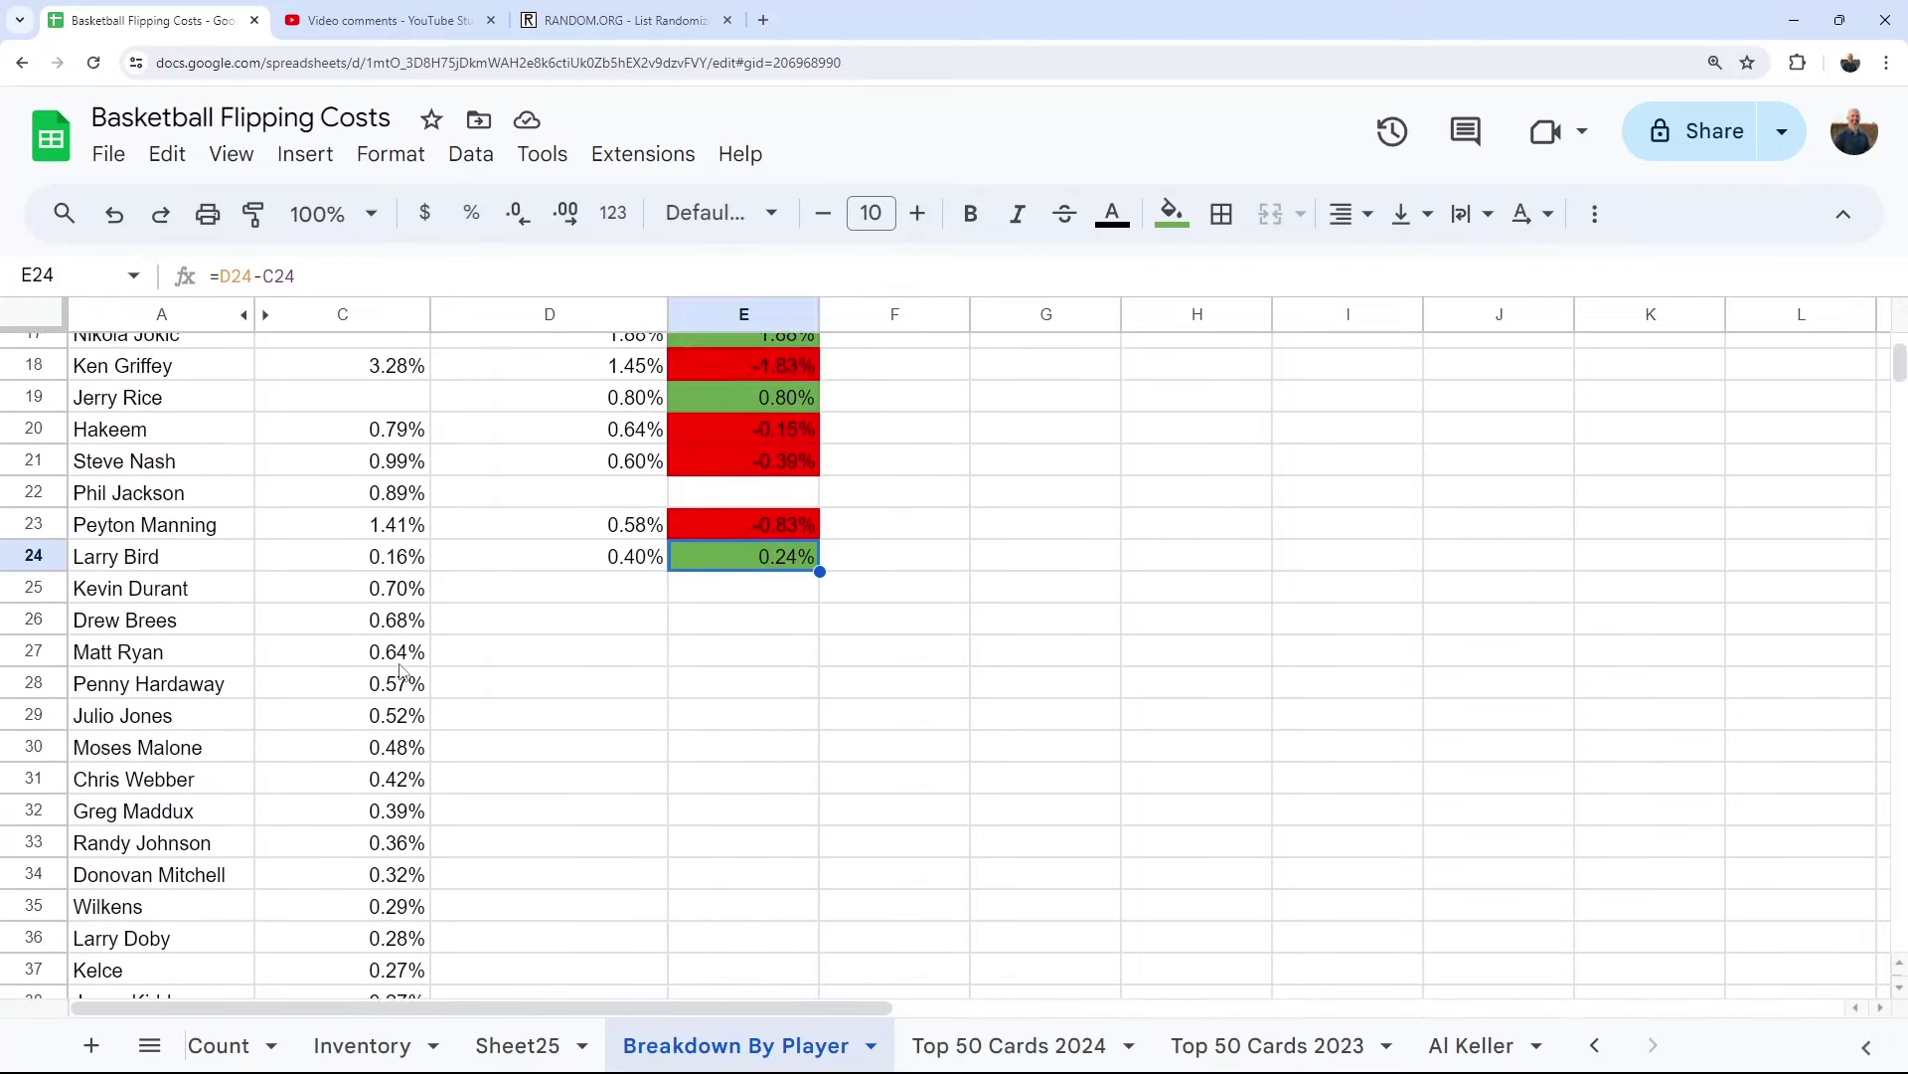
scroll(401, 673, up, 5)
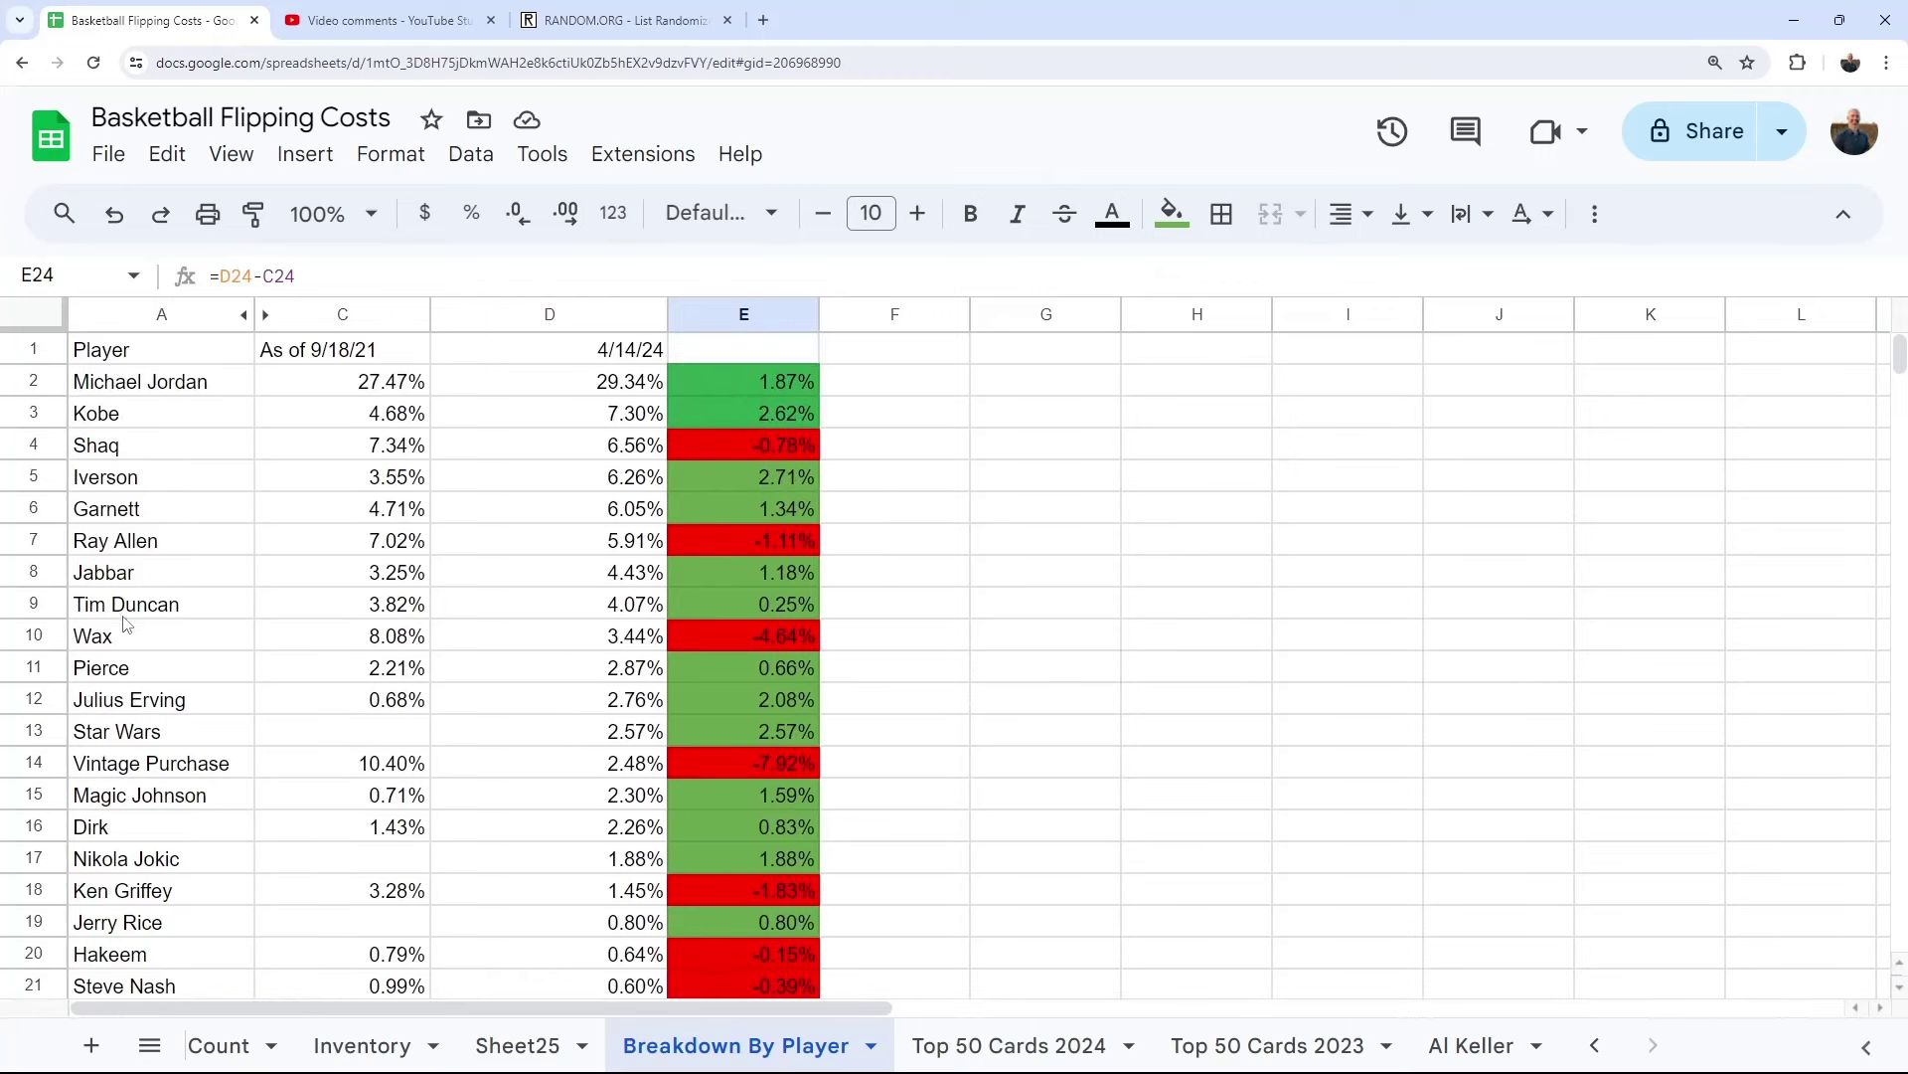
drag(108, 795, 797, 381)
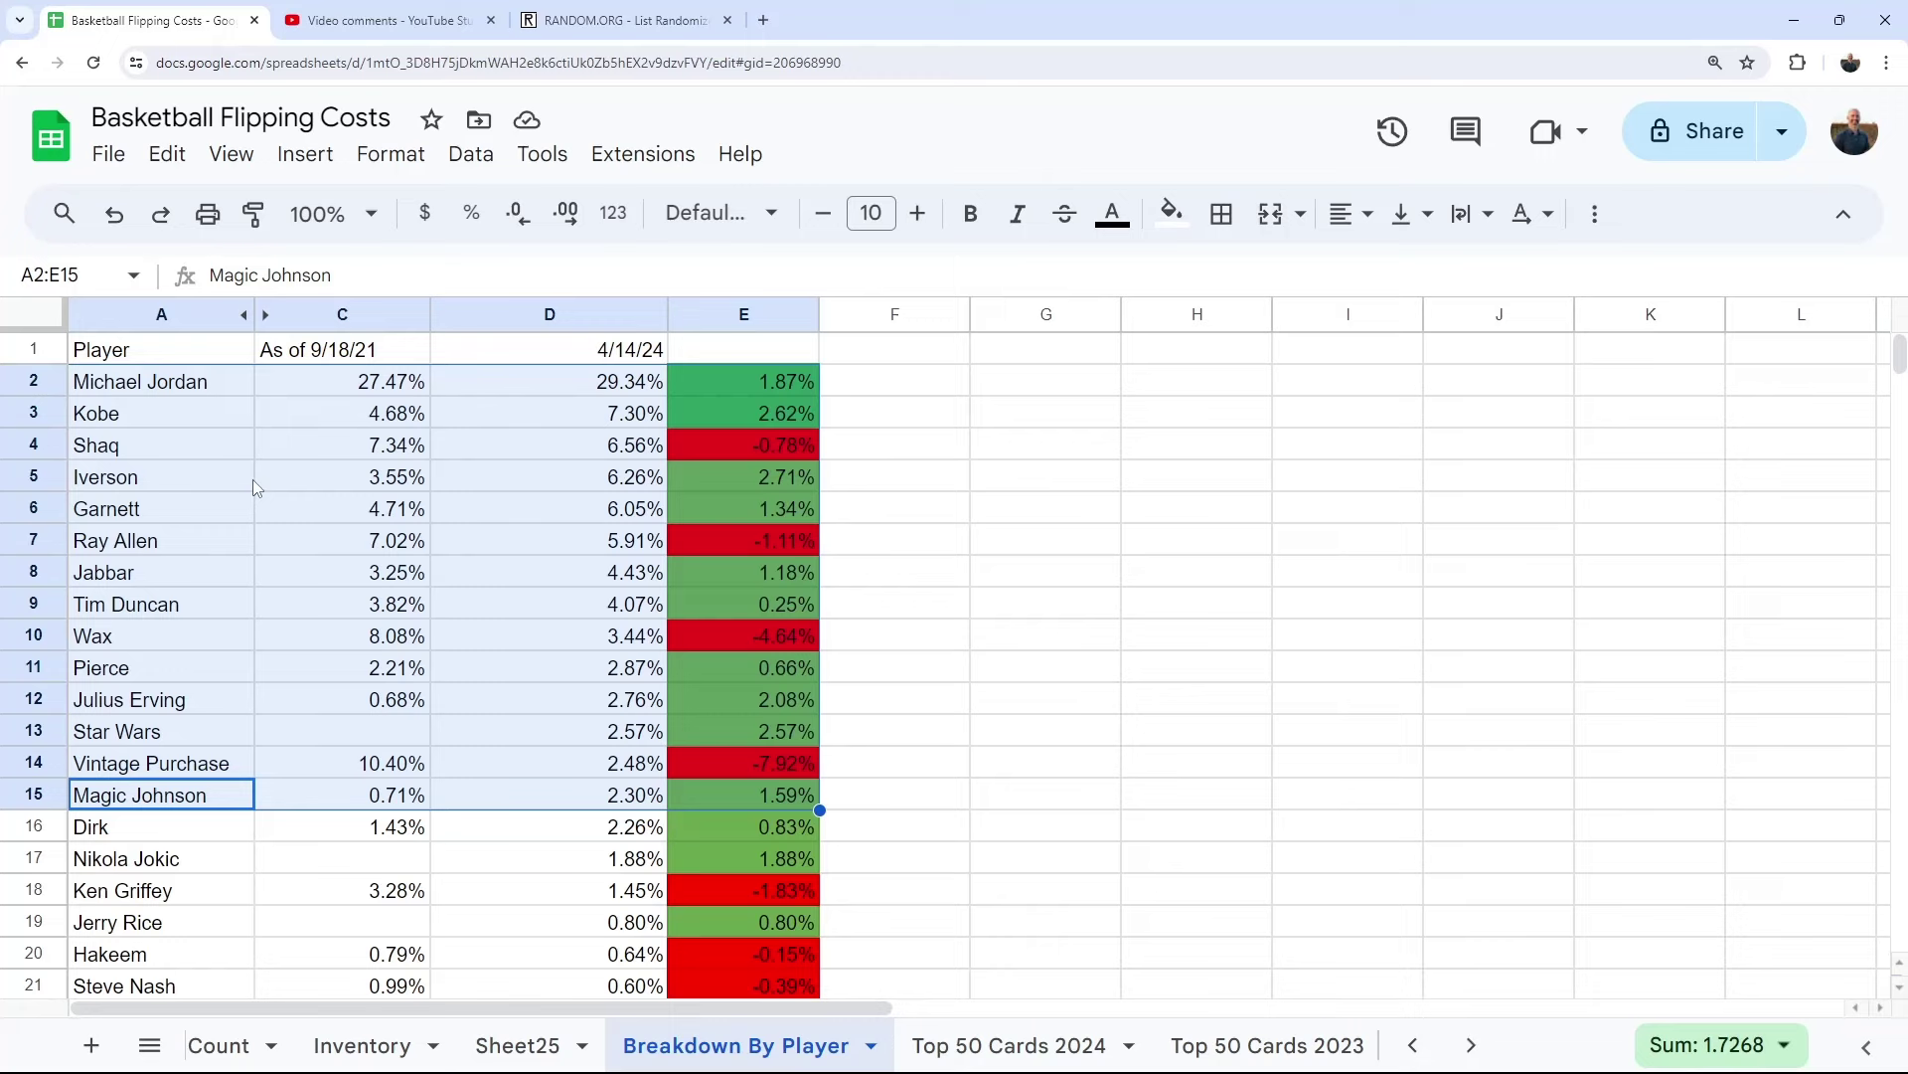
Switch to YouTube Studio and read through the published comments on the 1K Subscriber Giveaway video for Ray Allen and Kevin Garnett picks
click(371, 8)
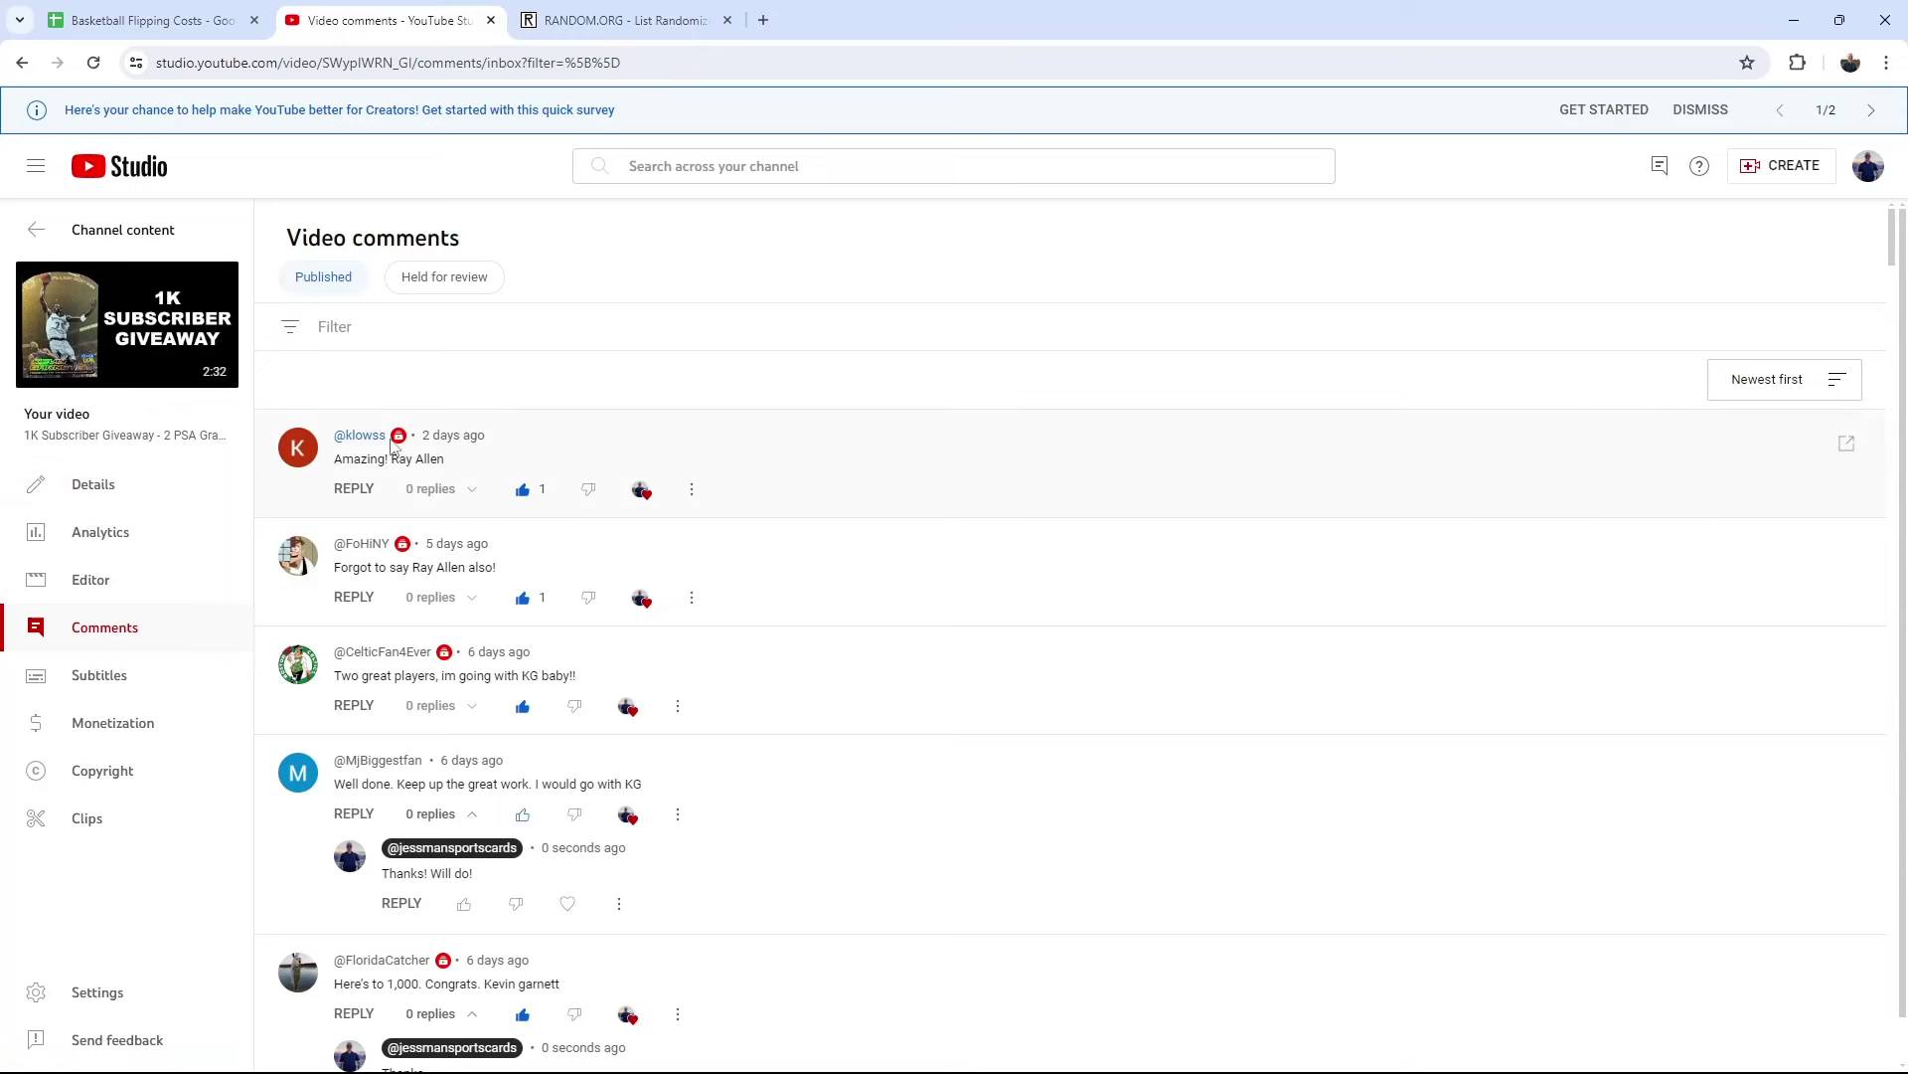
mouse_move(400, 437)
scroll(512, 463, down, 2)
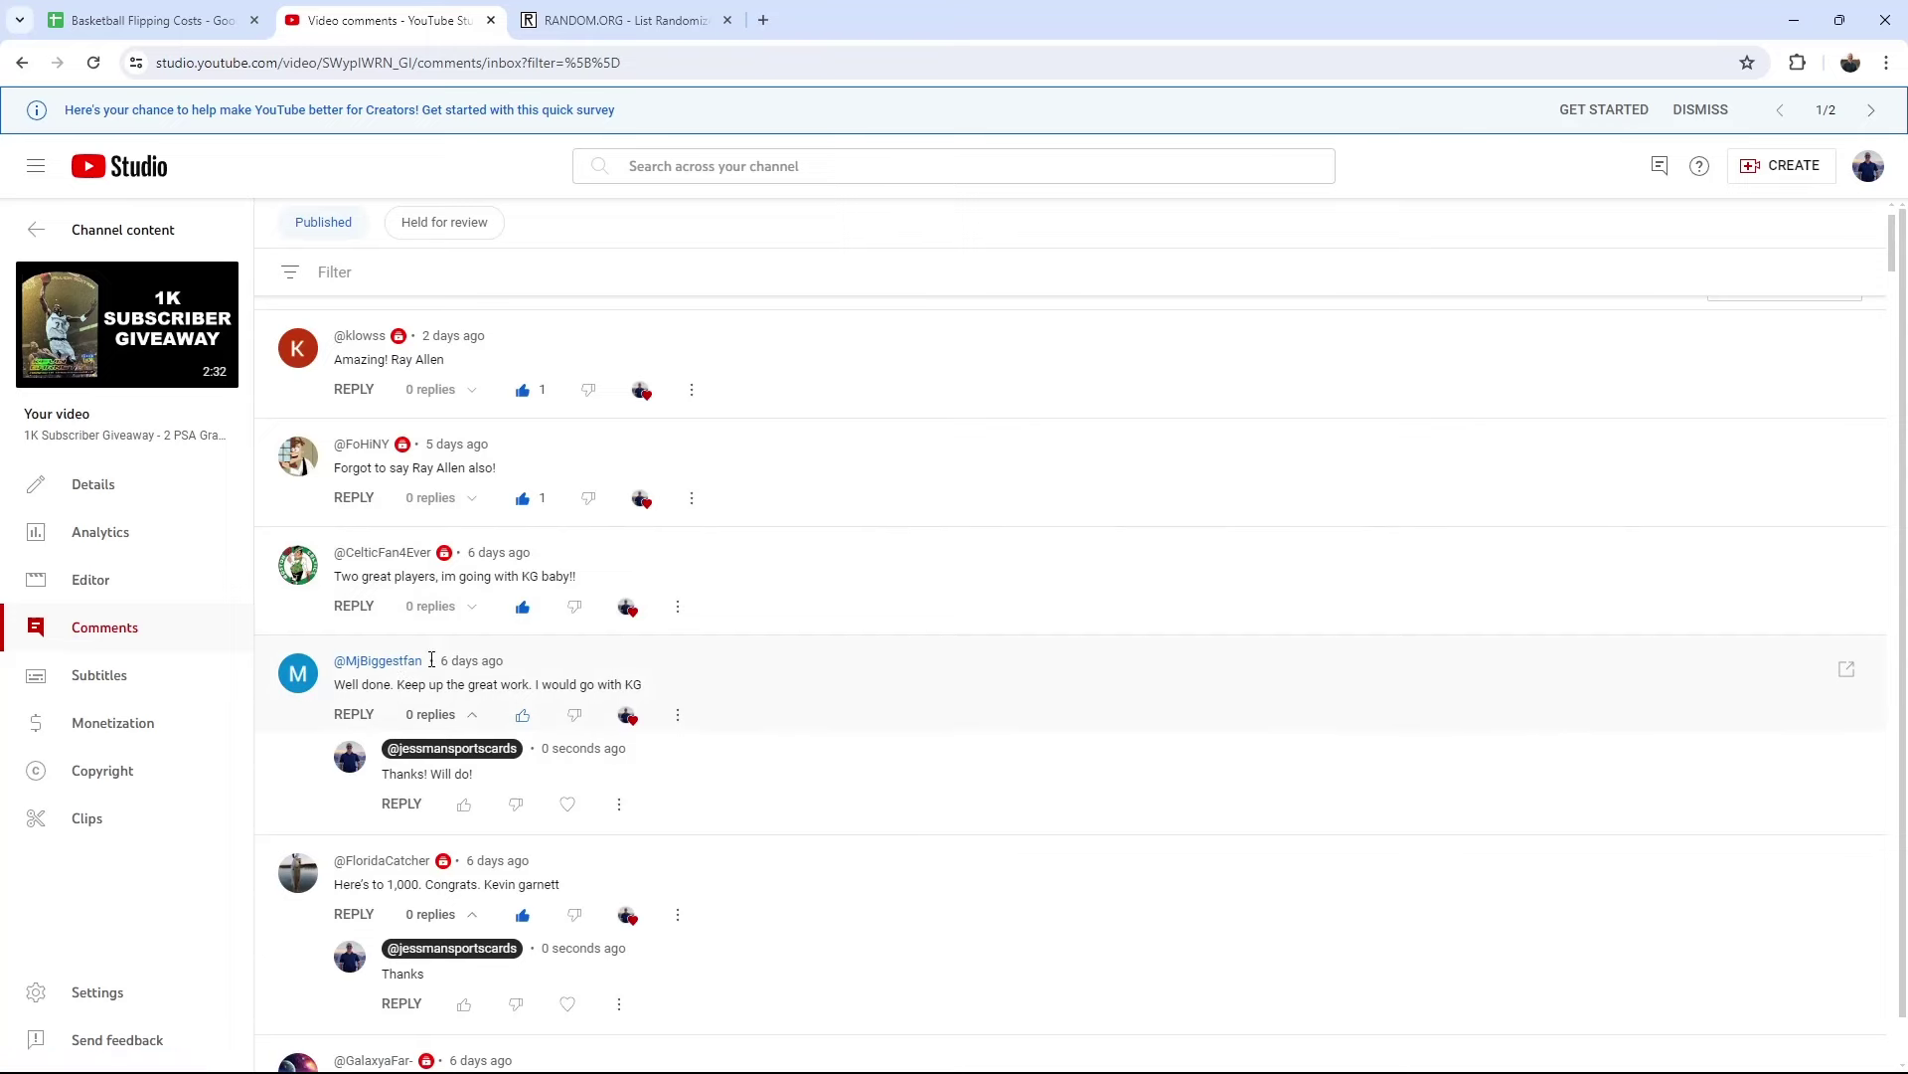
scroll(431, 660, down, 5)
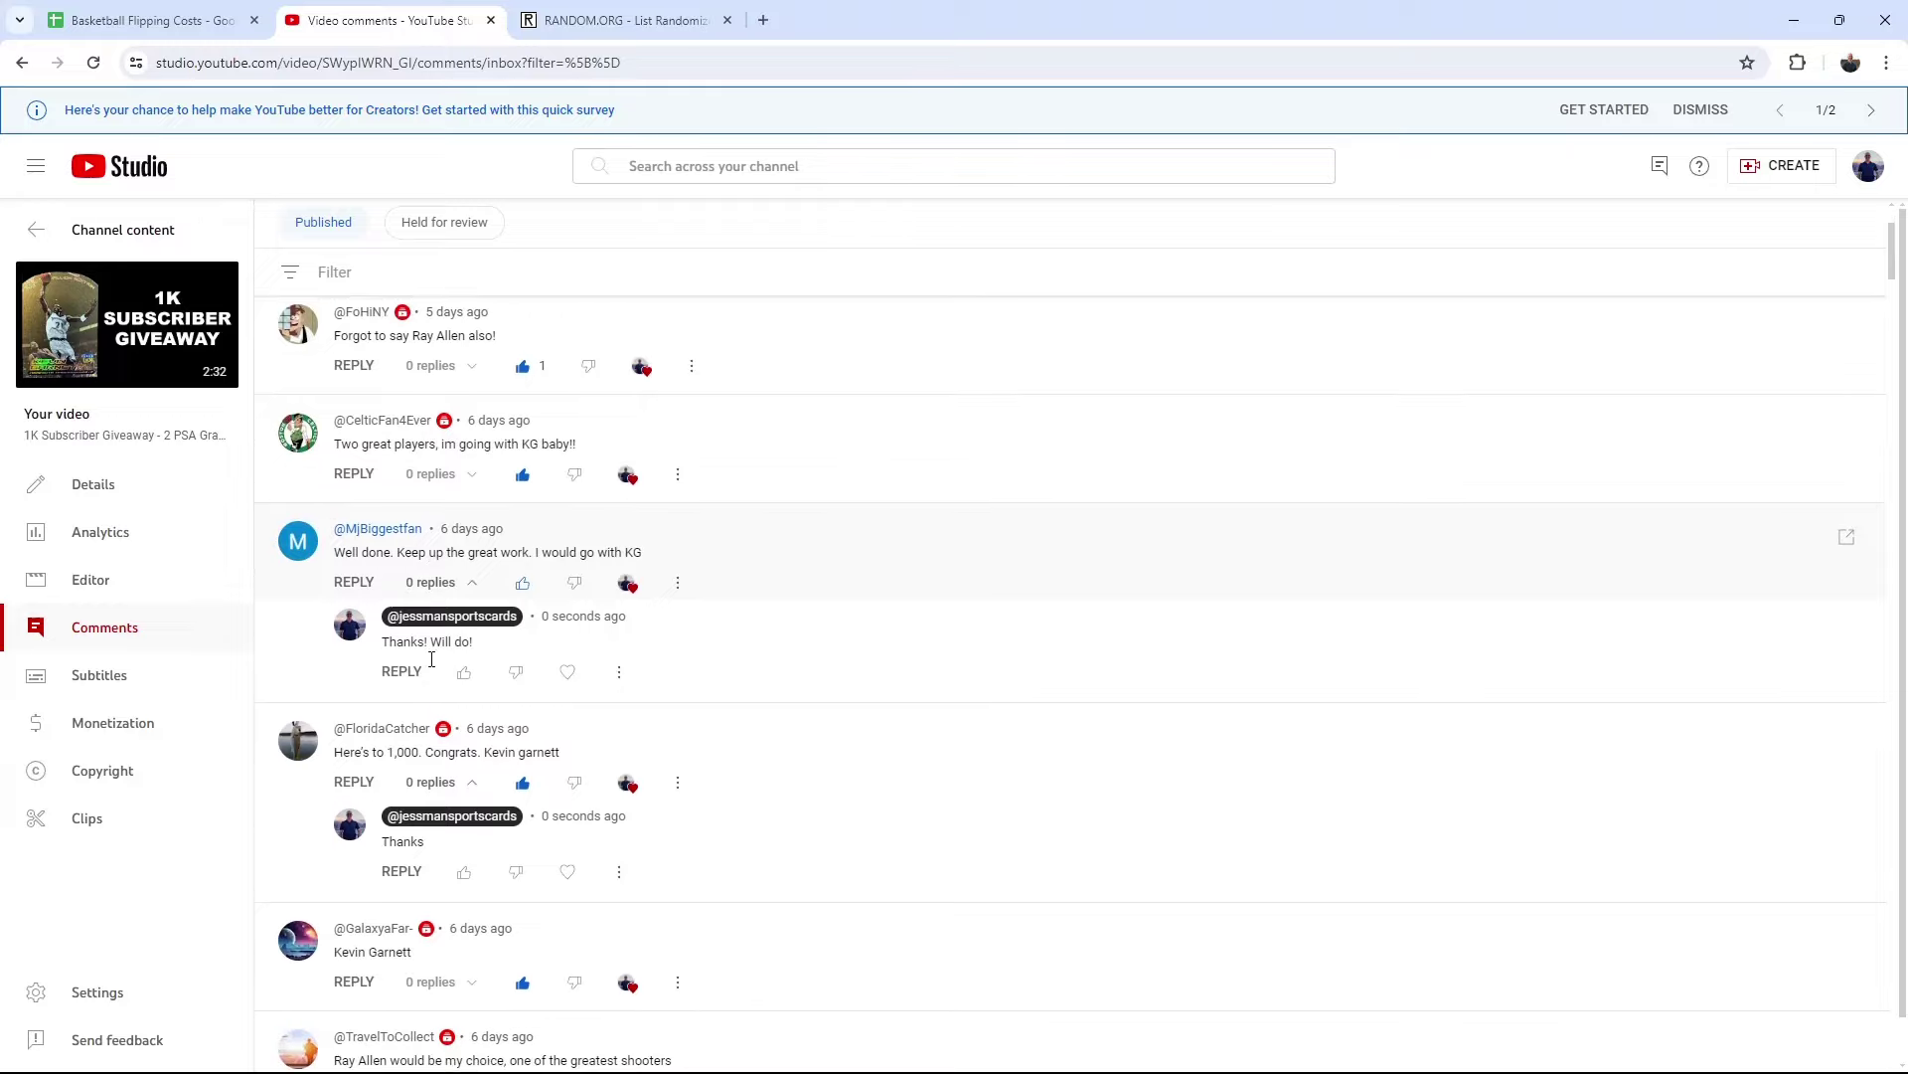
scroll(431, 660, down, 2)
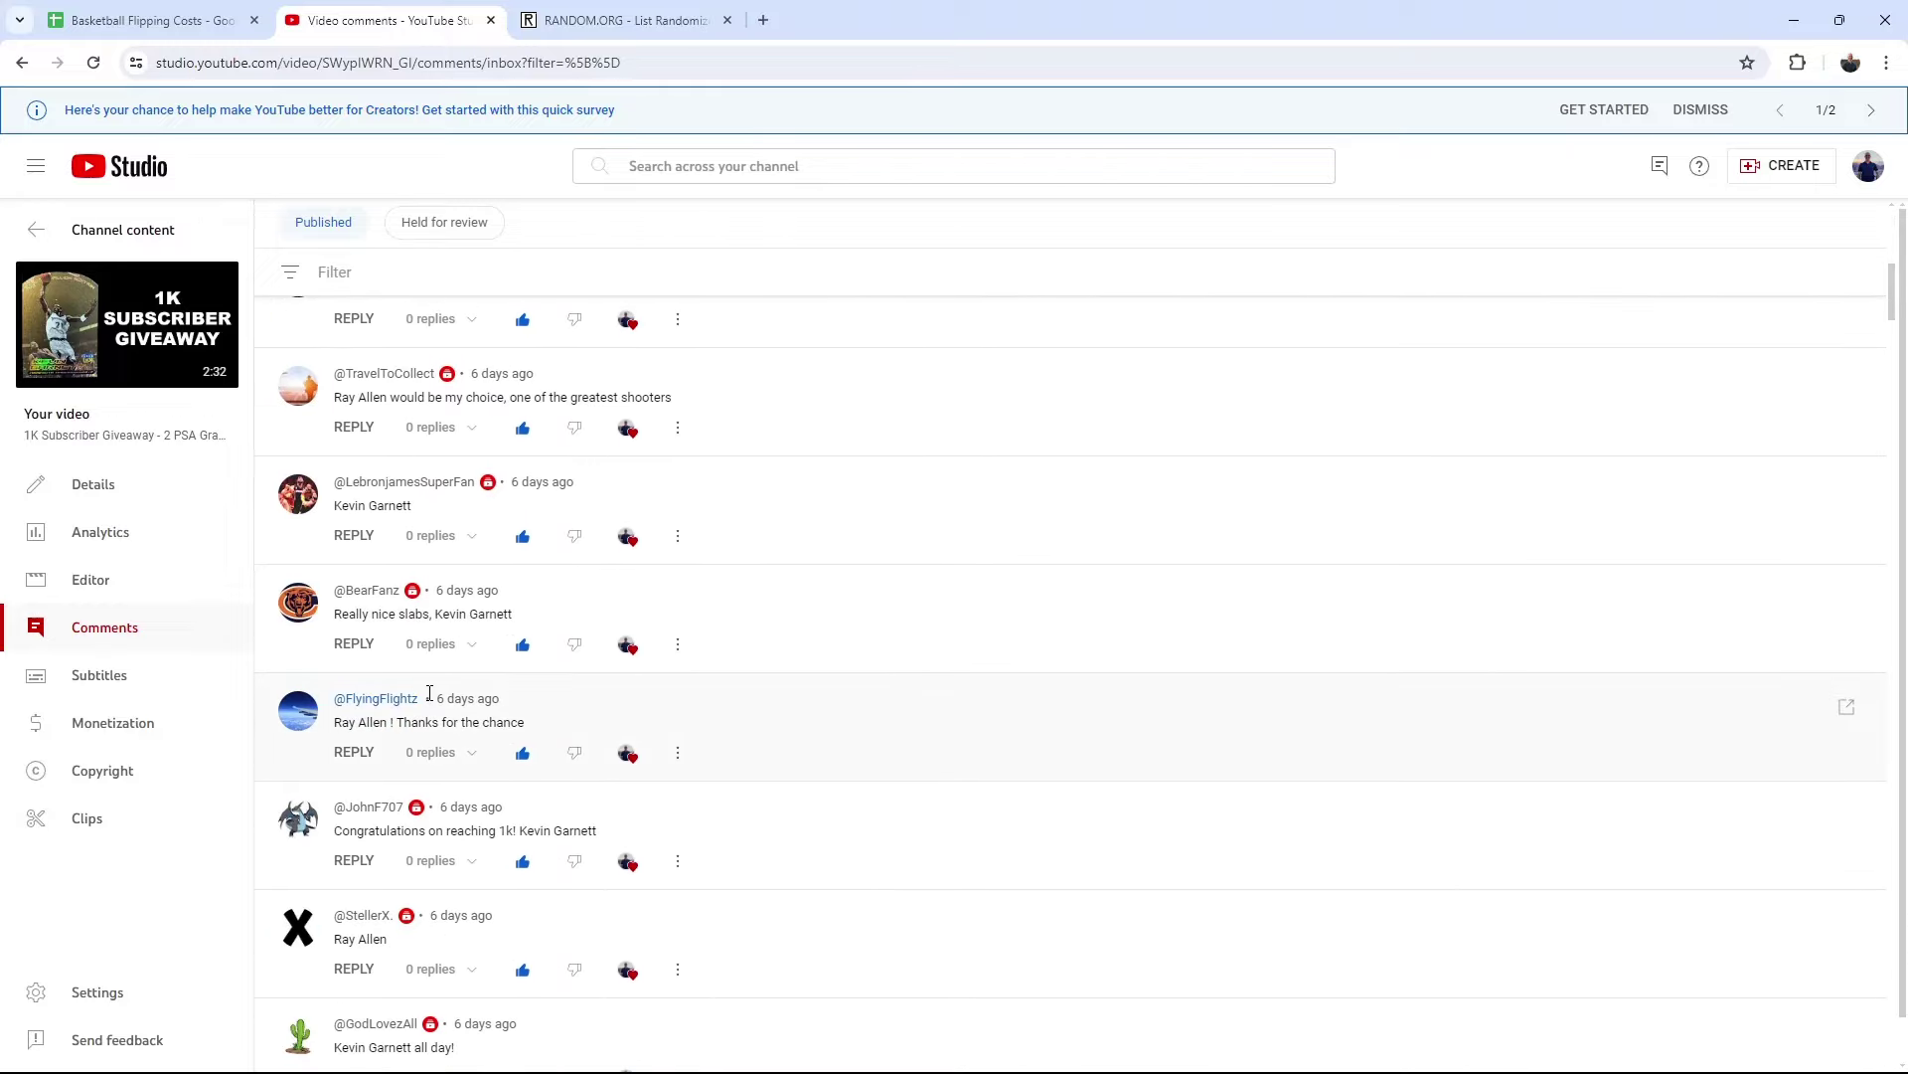
scroll(429, 693, down, 1)
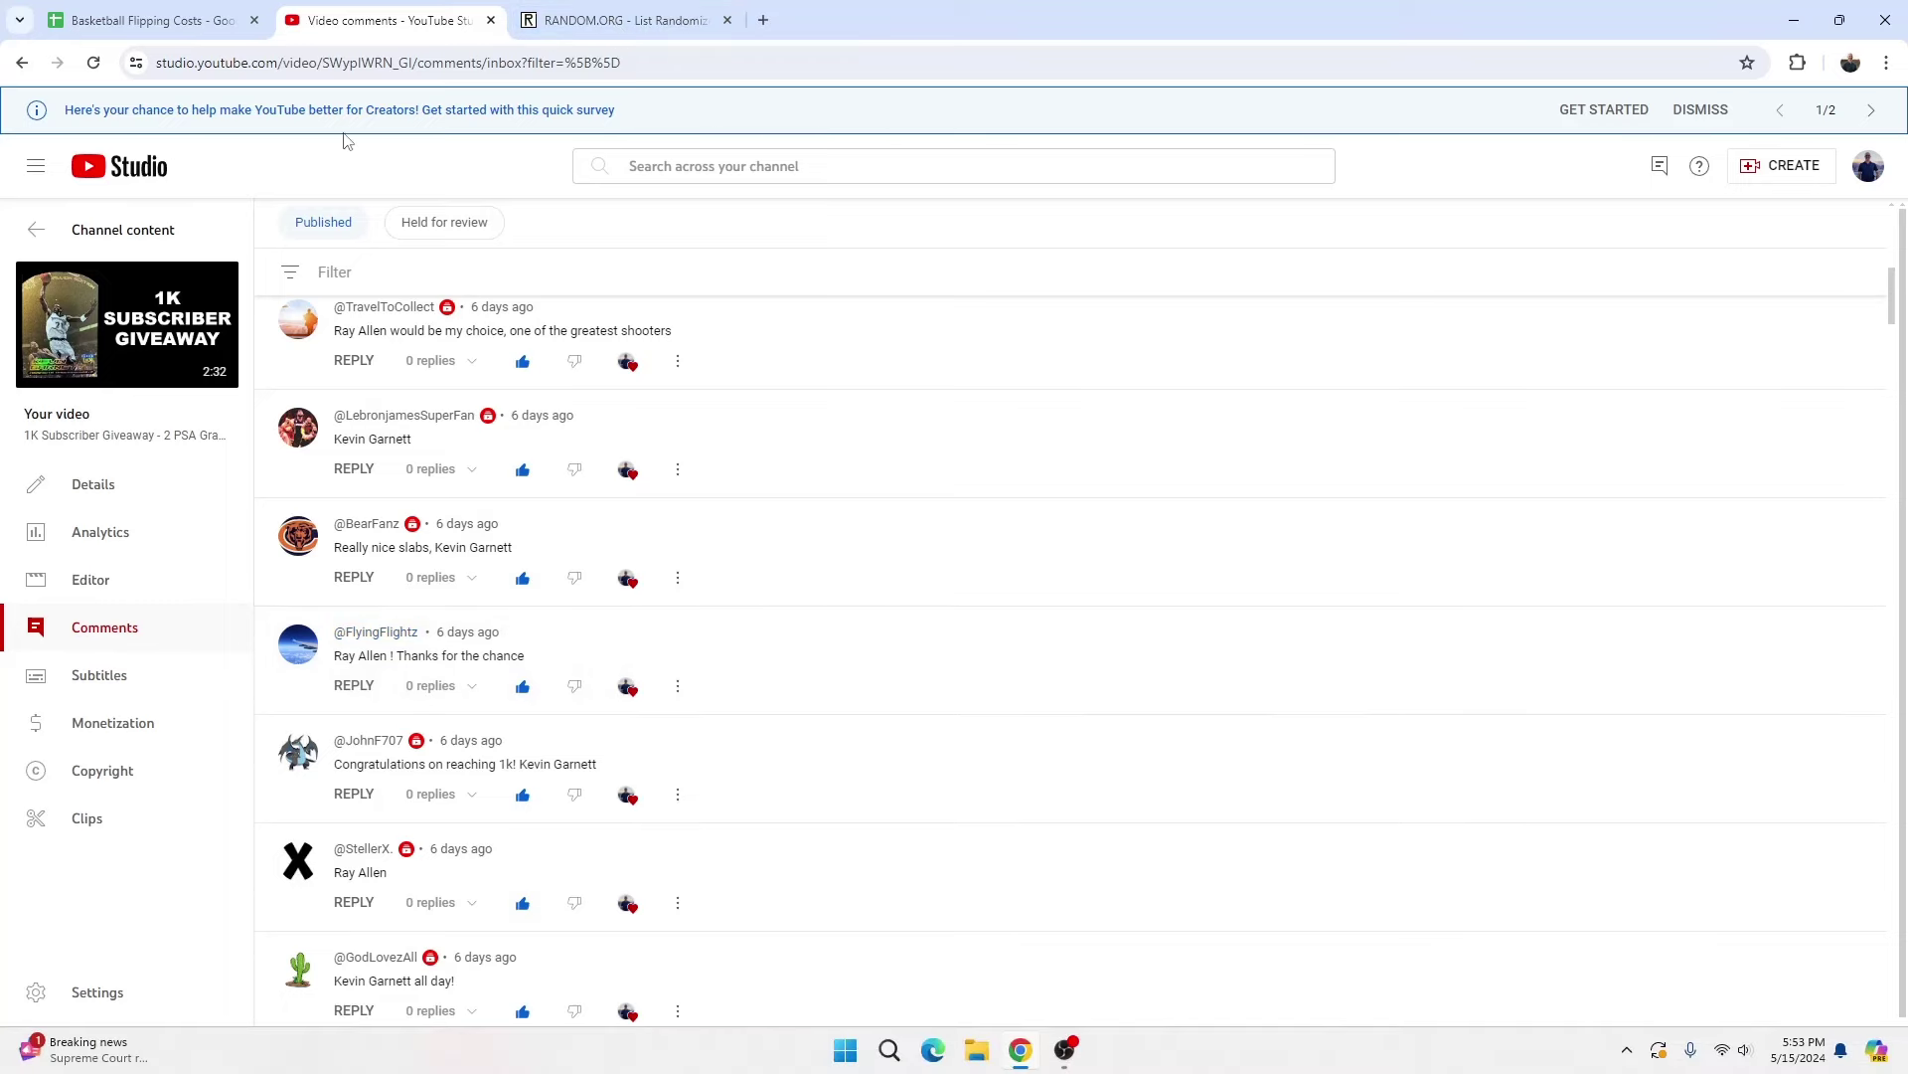
Switch back to the Basketball Flipping Costs spreadsheet and copy the Kevin Garnett entrants in A3:A35 of Sheet25
click(149, 20)
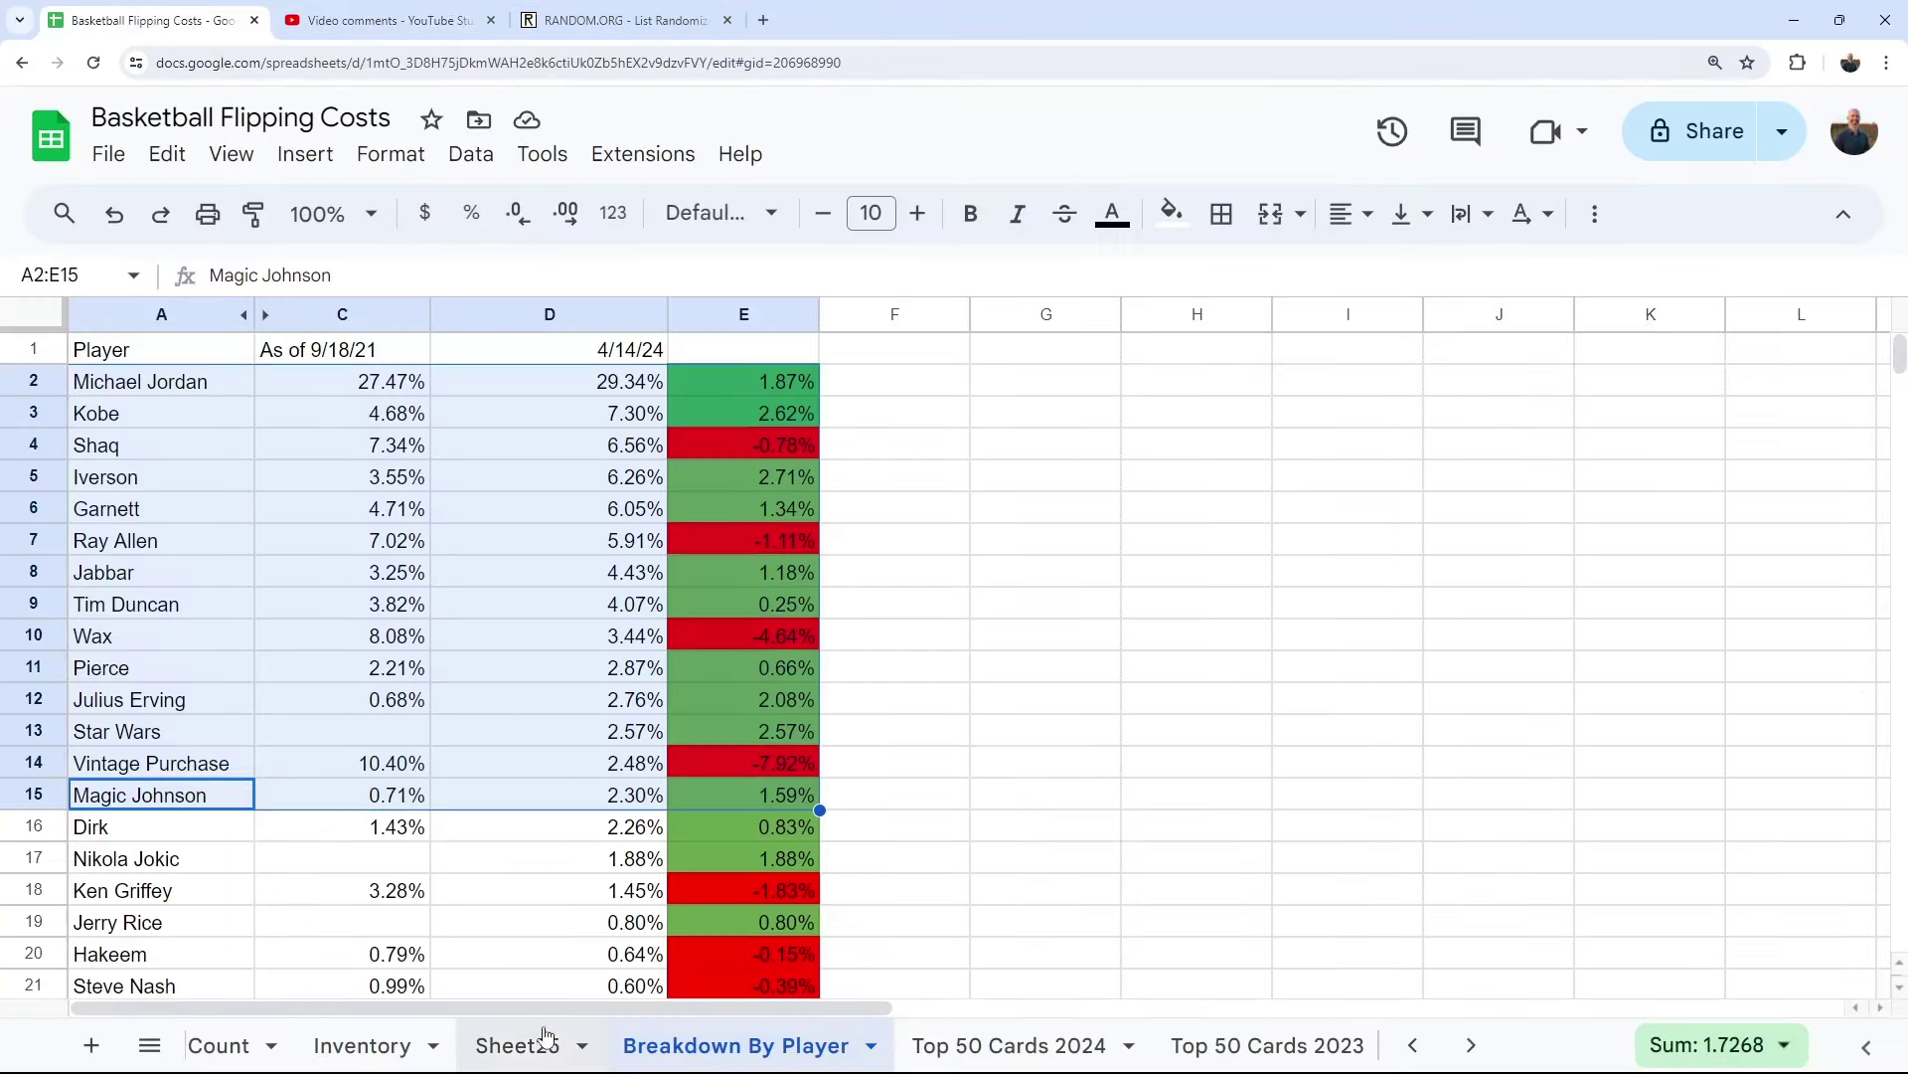
click(544, 1036)
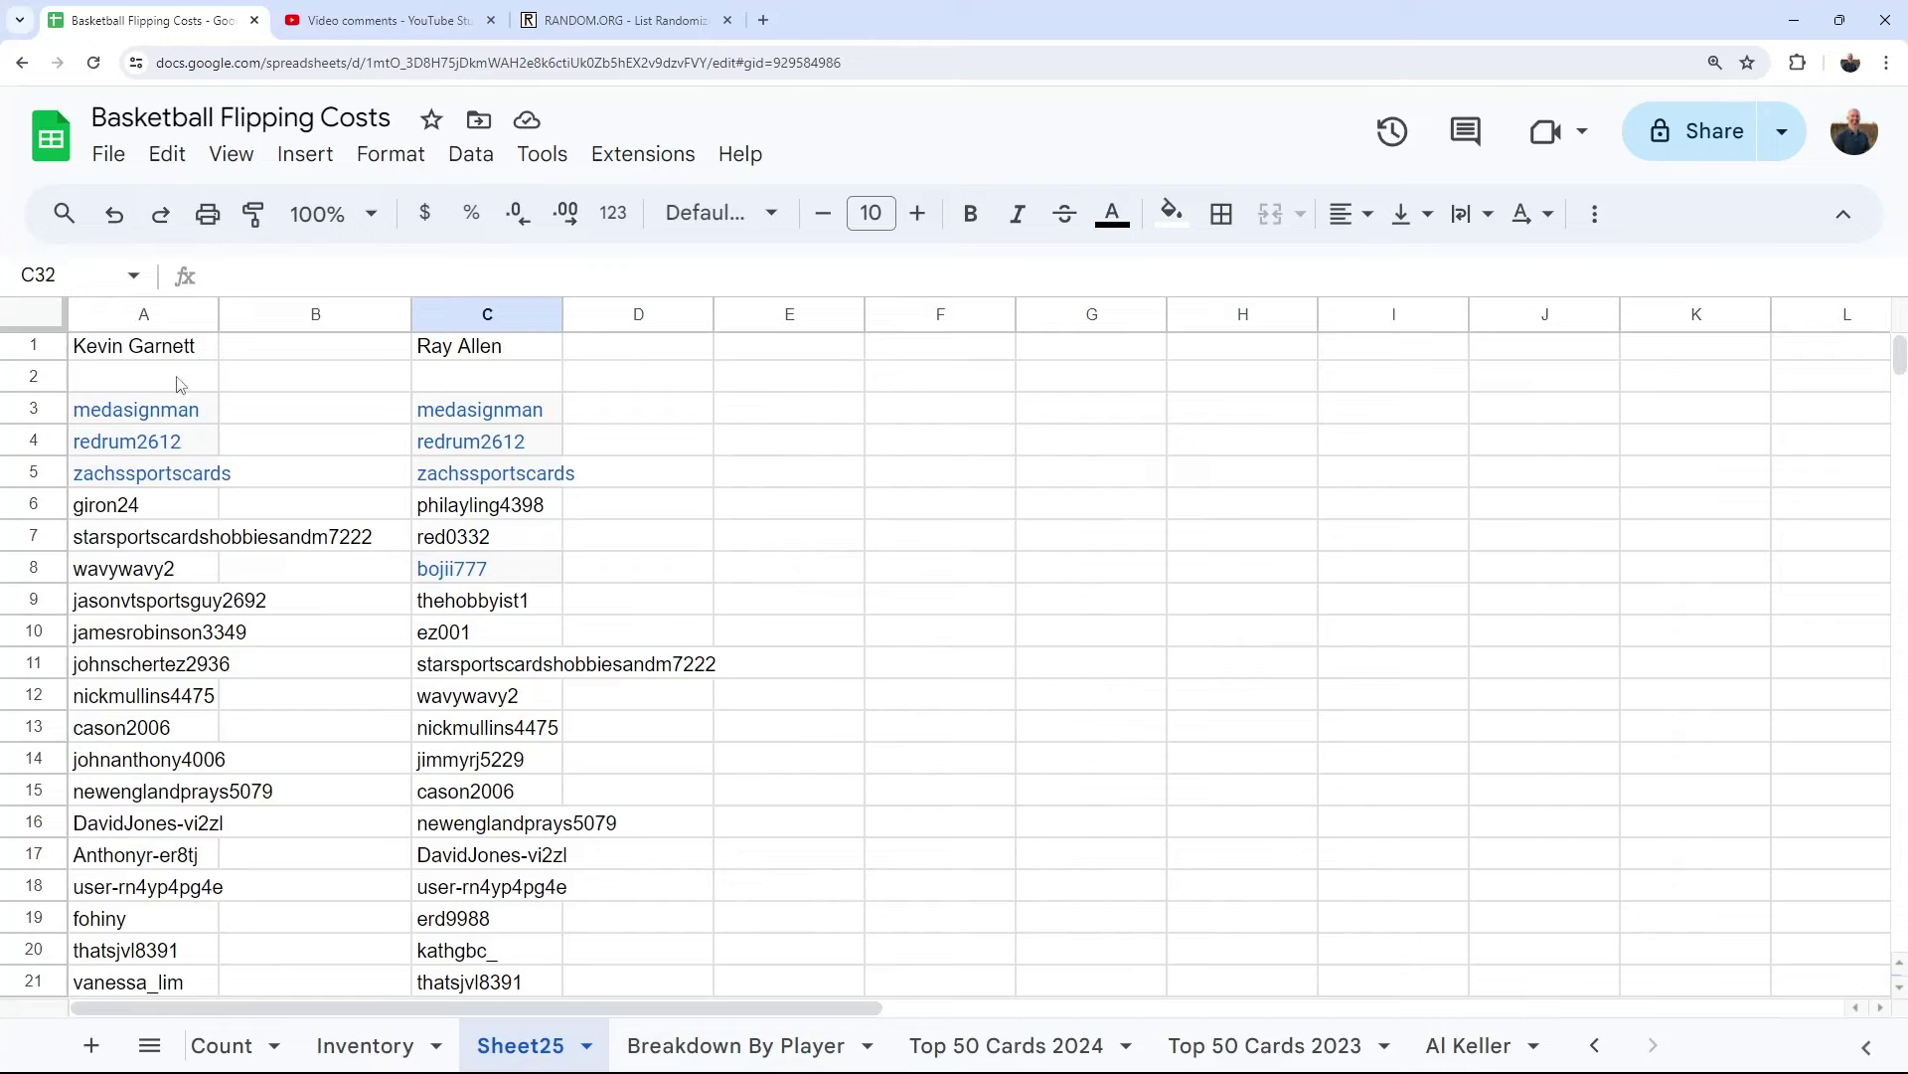
drag(154, 409, 170, 940)
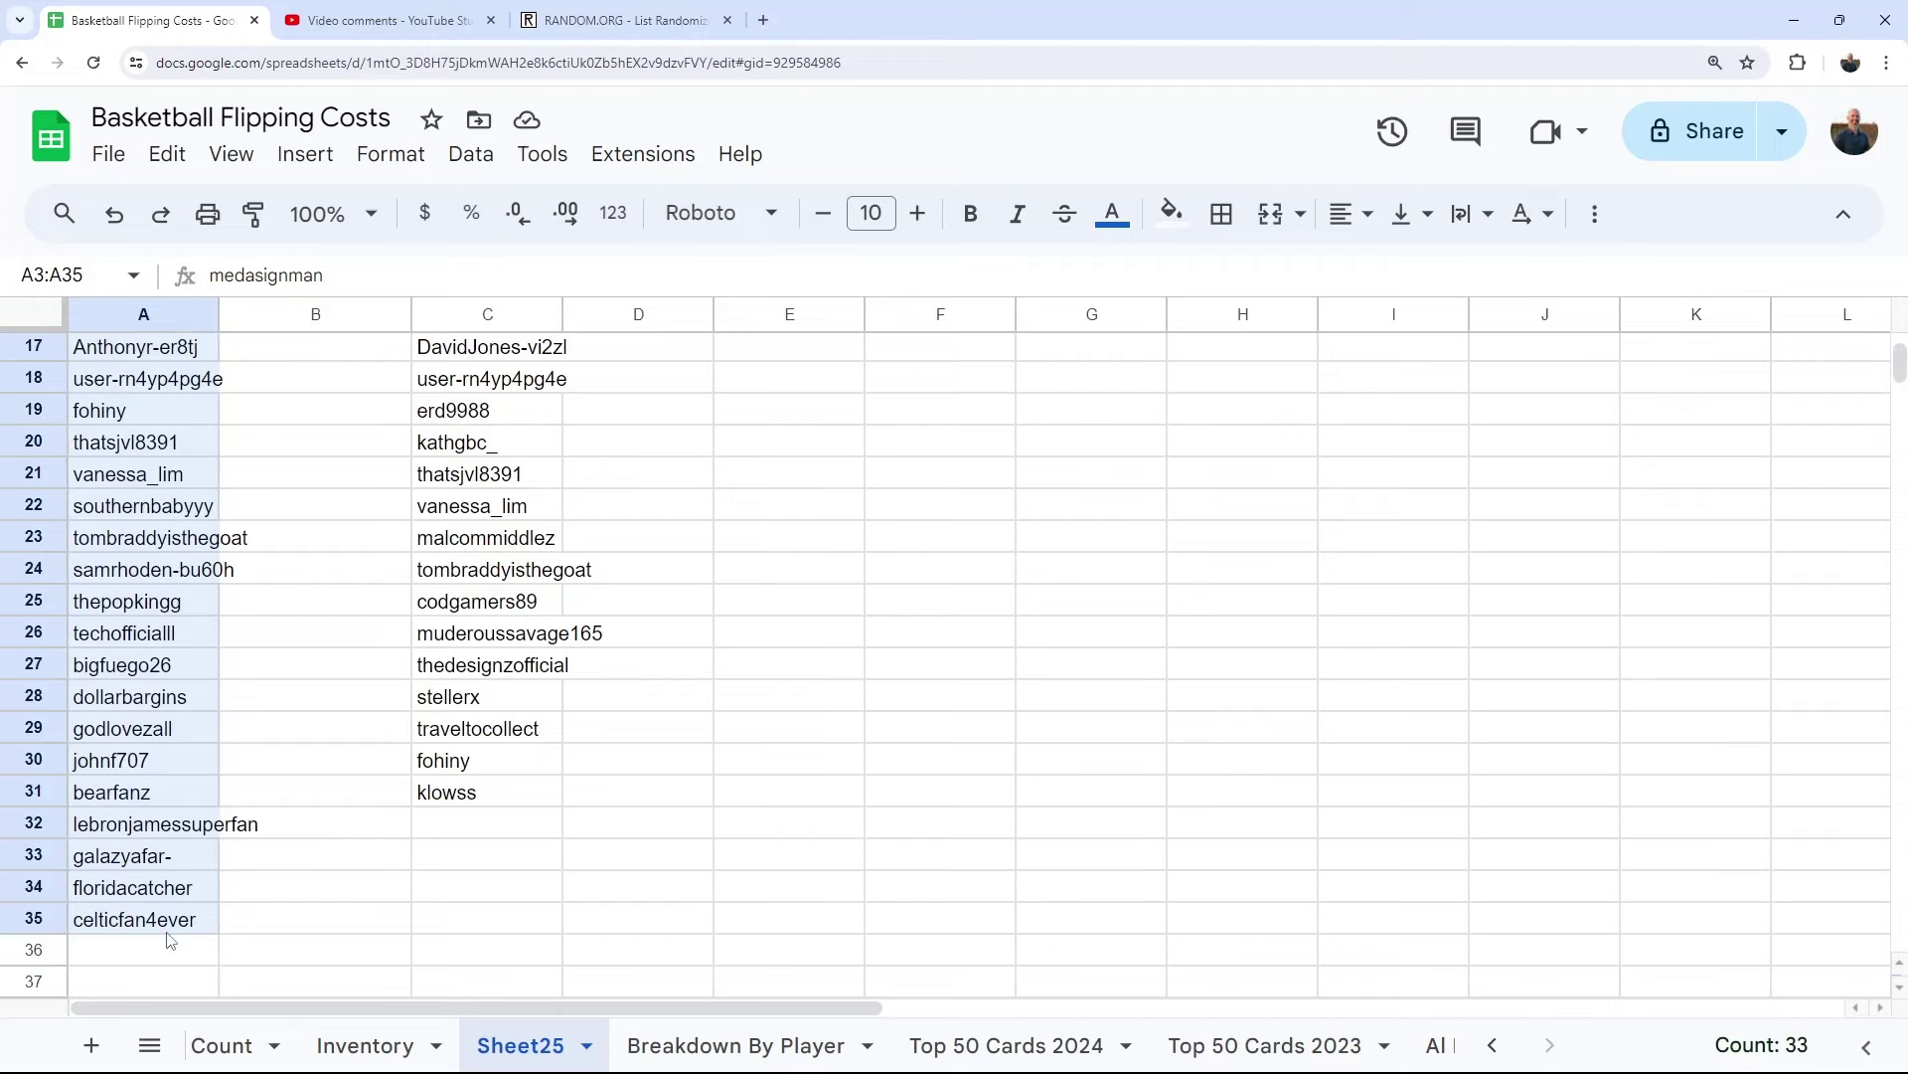
right_click(165, 929)
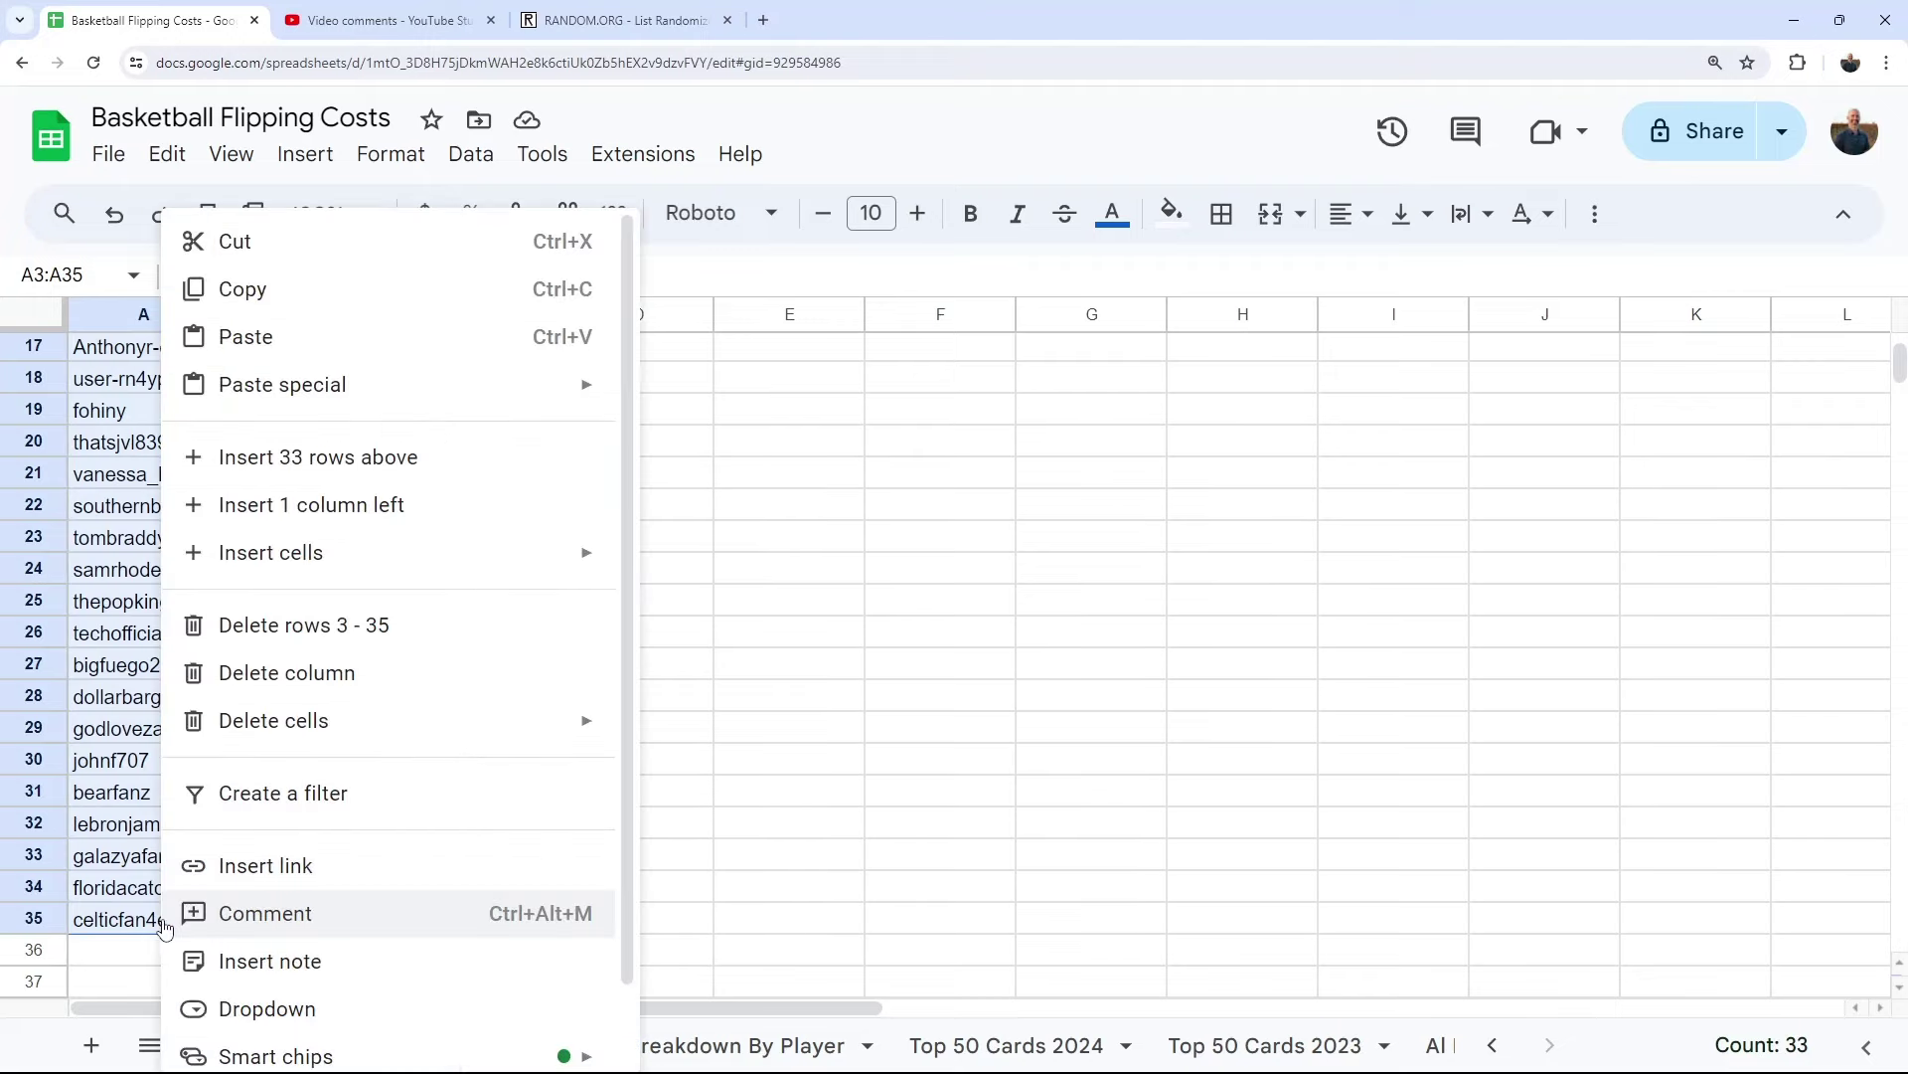
click(279, 288)
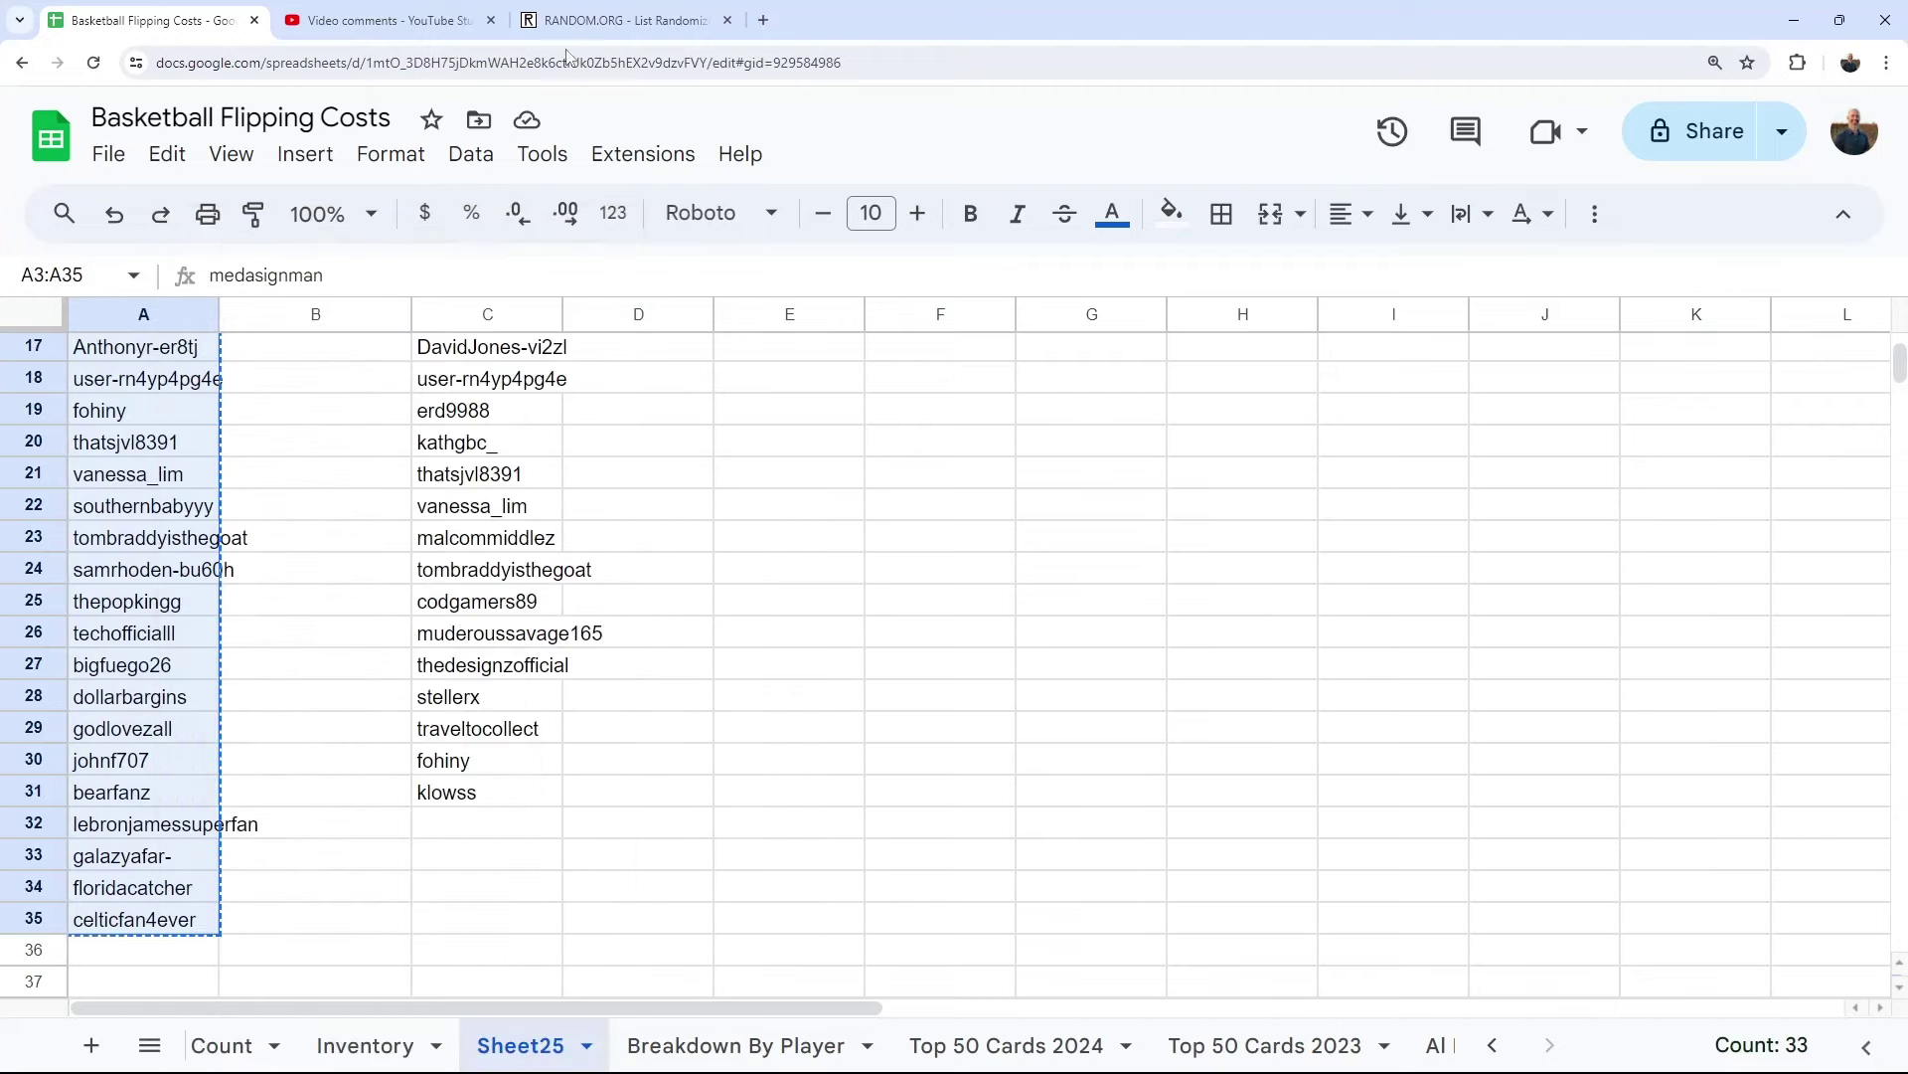
Switch to the RANDOM.ORG List Randomizer, paste the copied Kevin Garnett entrants as list items, and review the list from its start
click(616, 20)
click(610, 558)
right_click(610, 557)
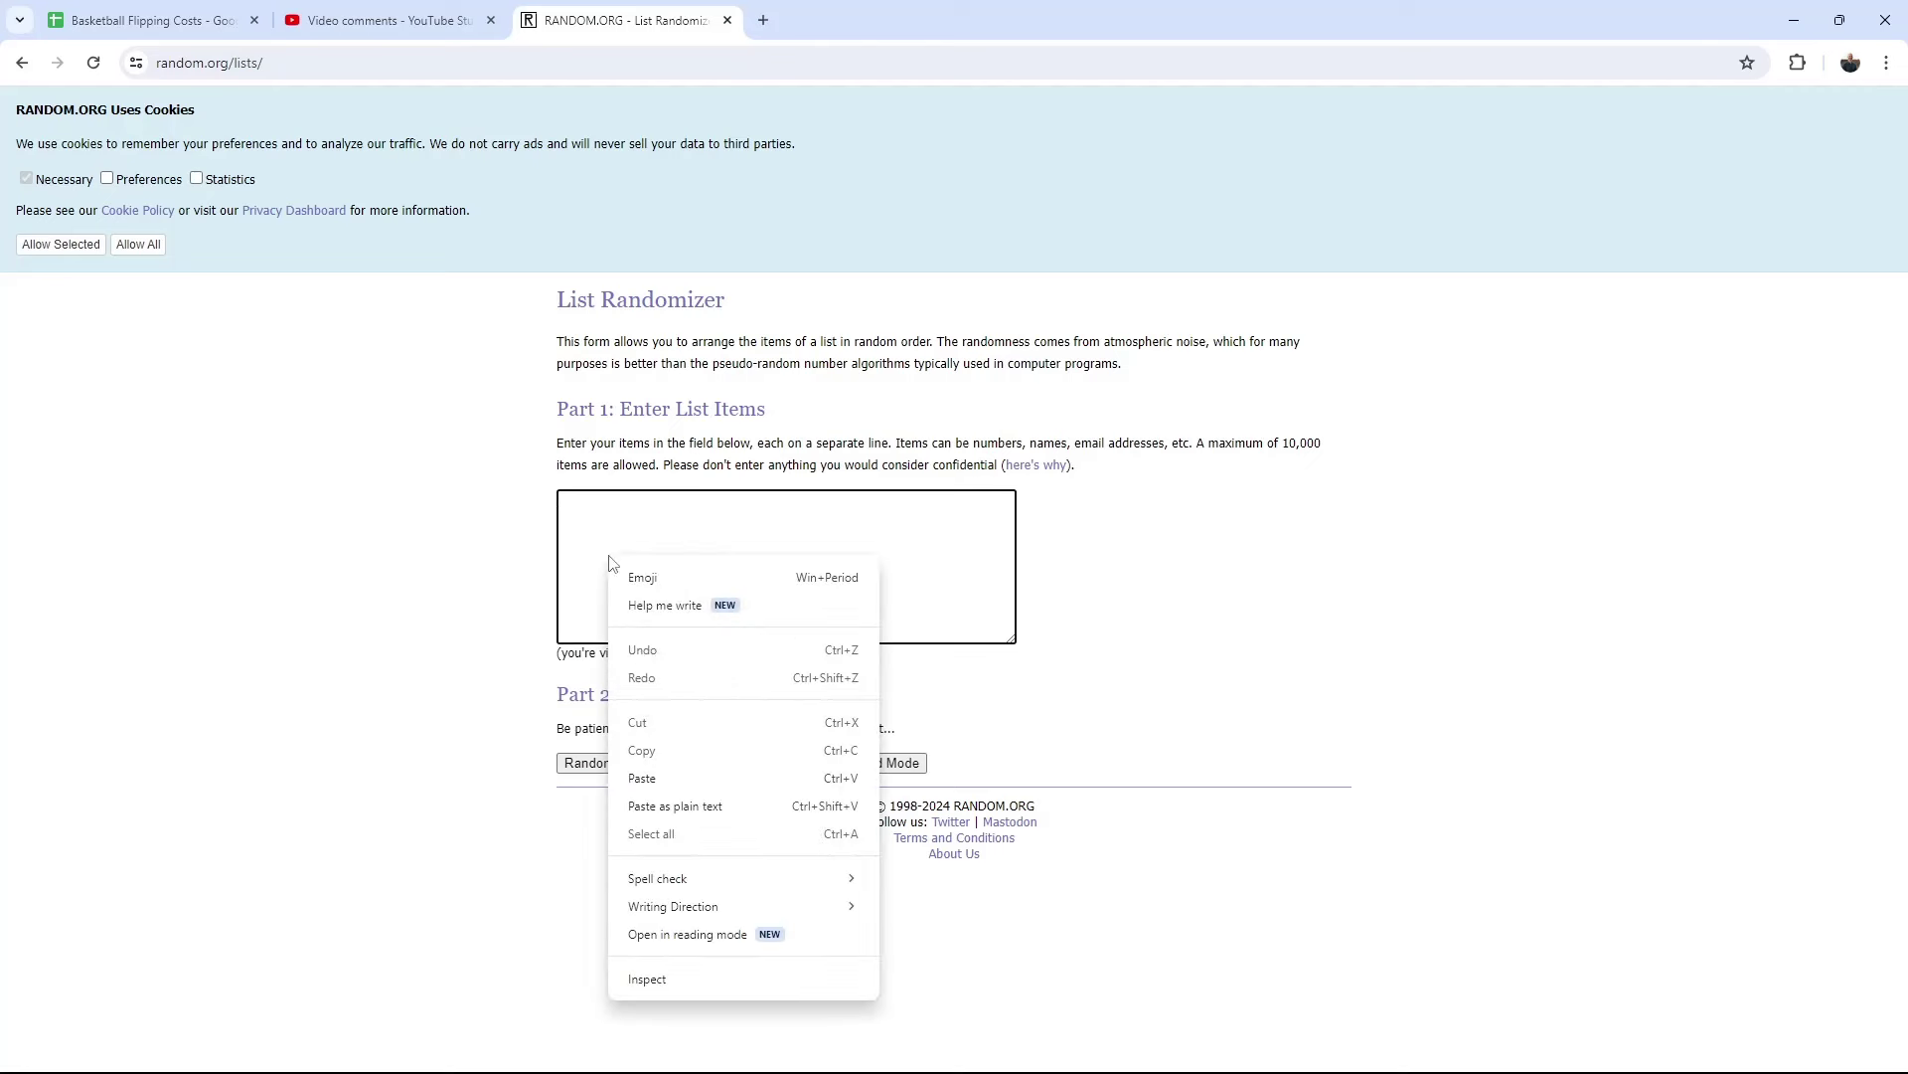
click(661, 779)
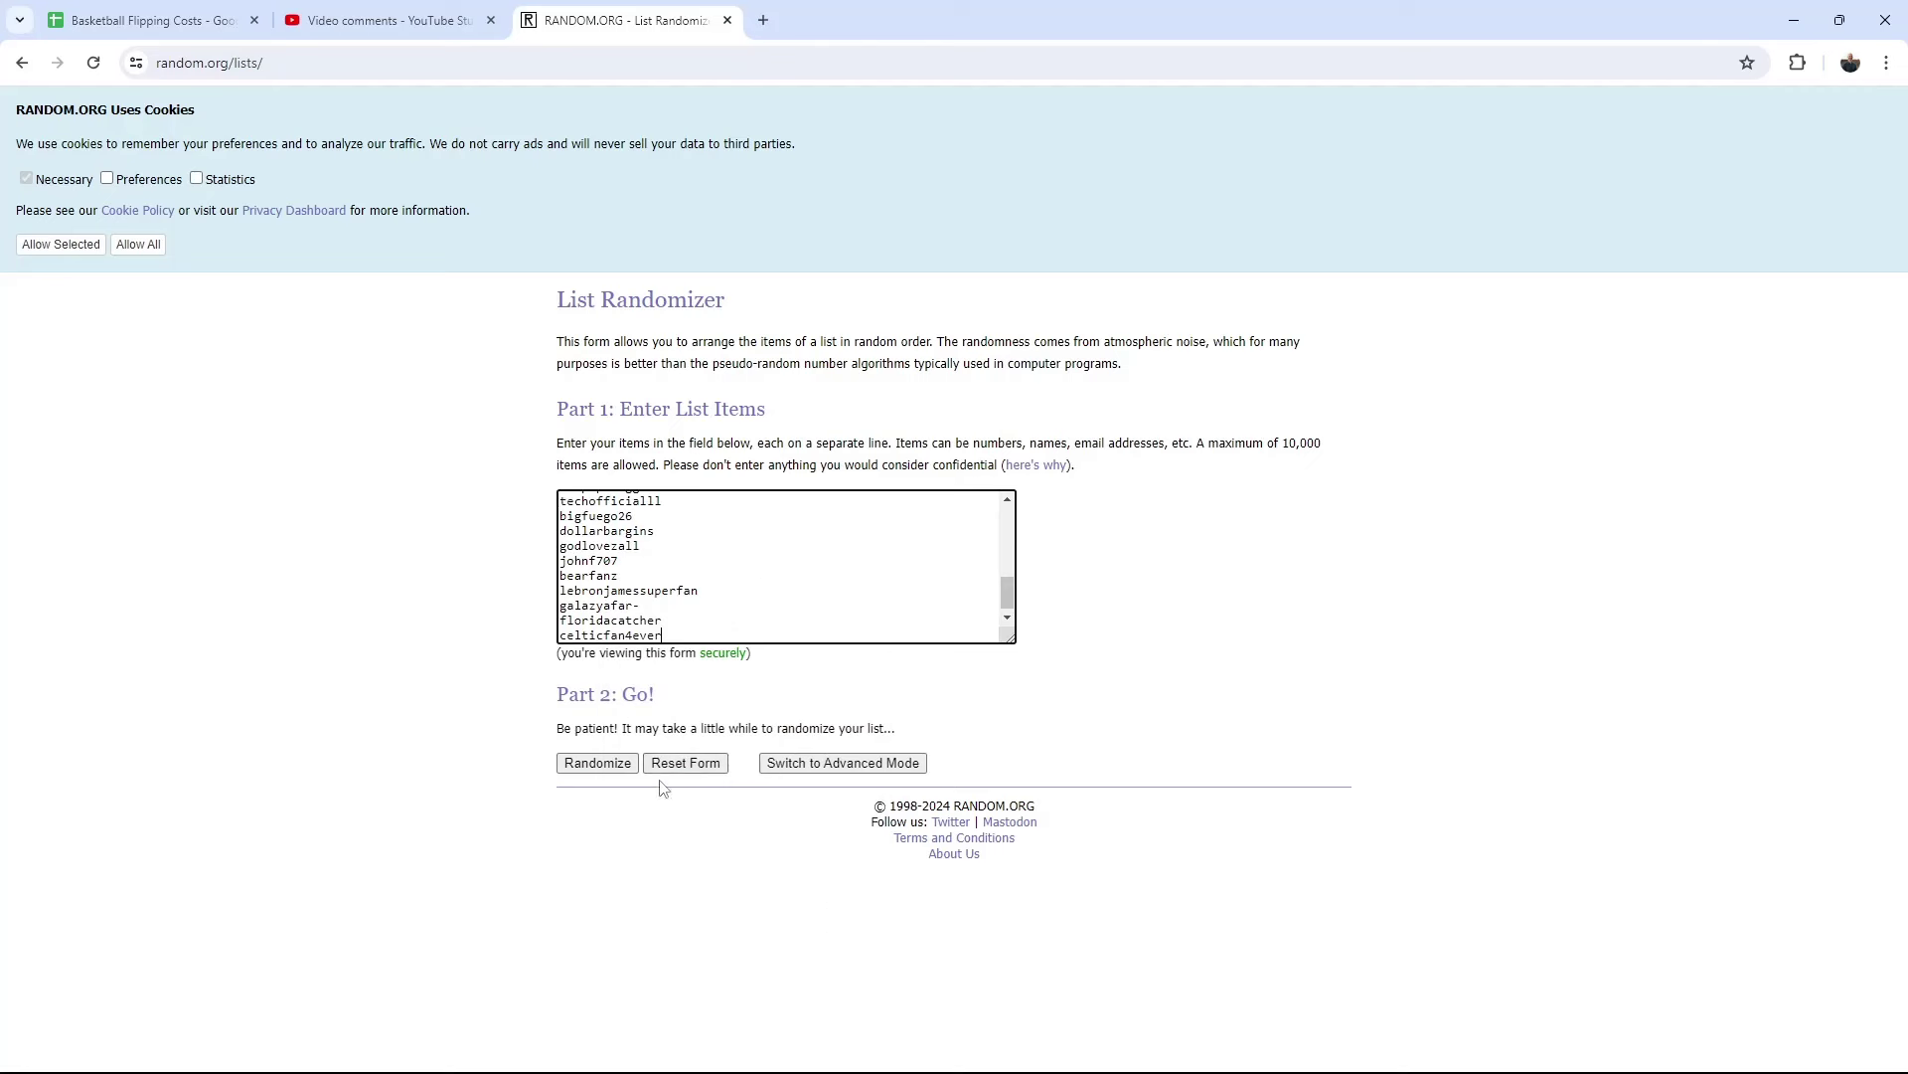
scroll(691, 565, up, 5)
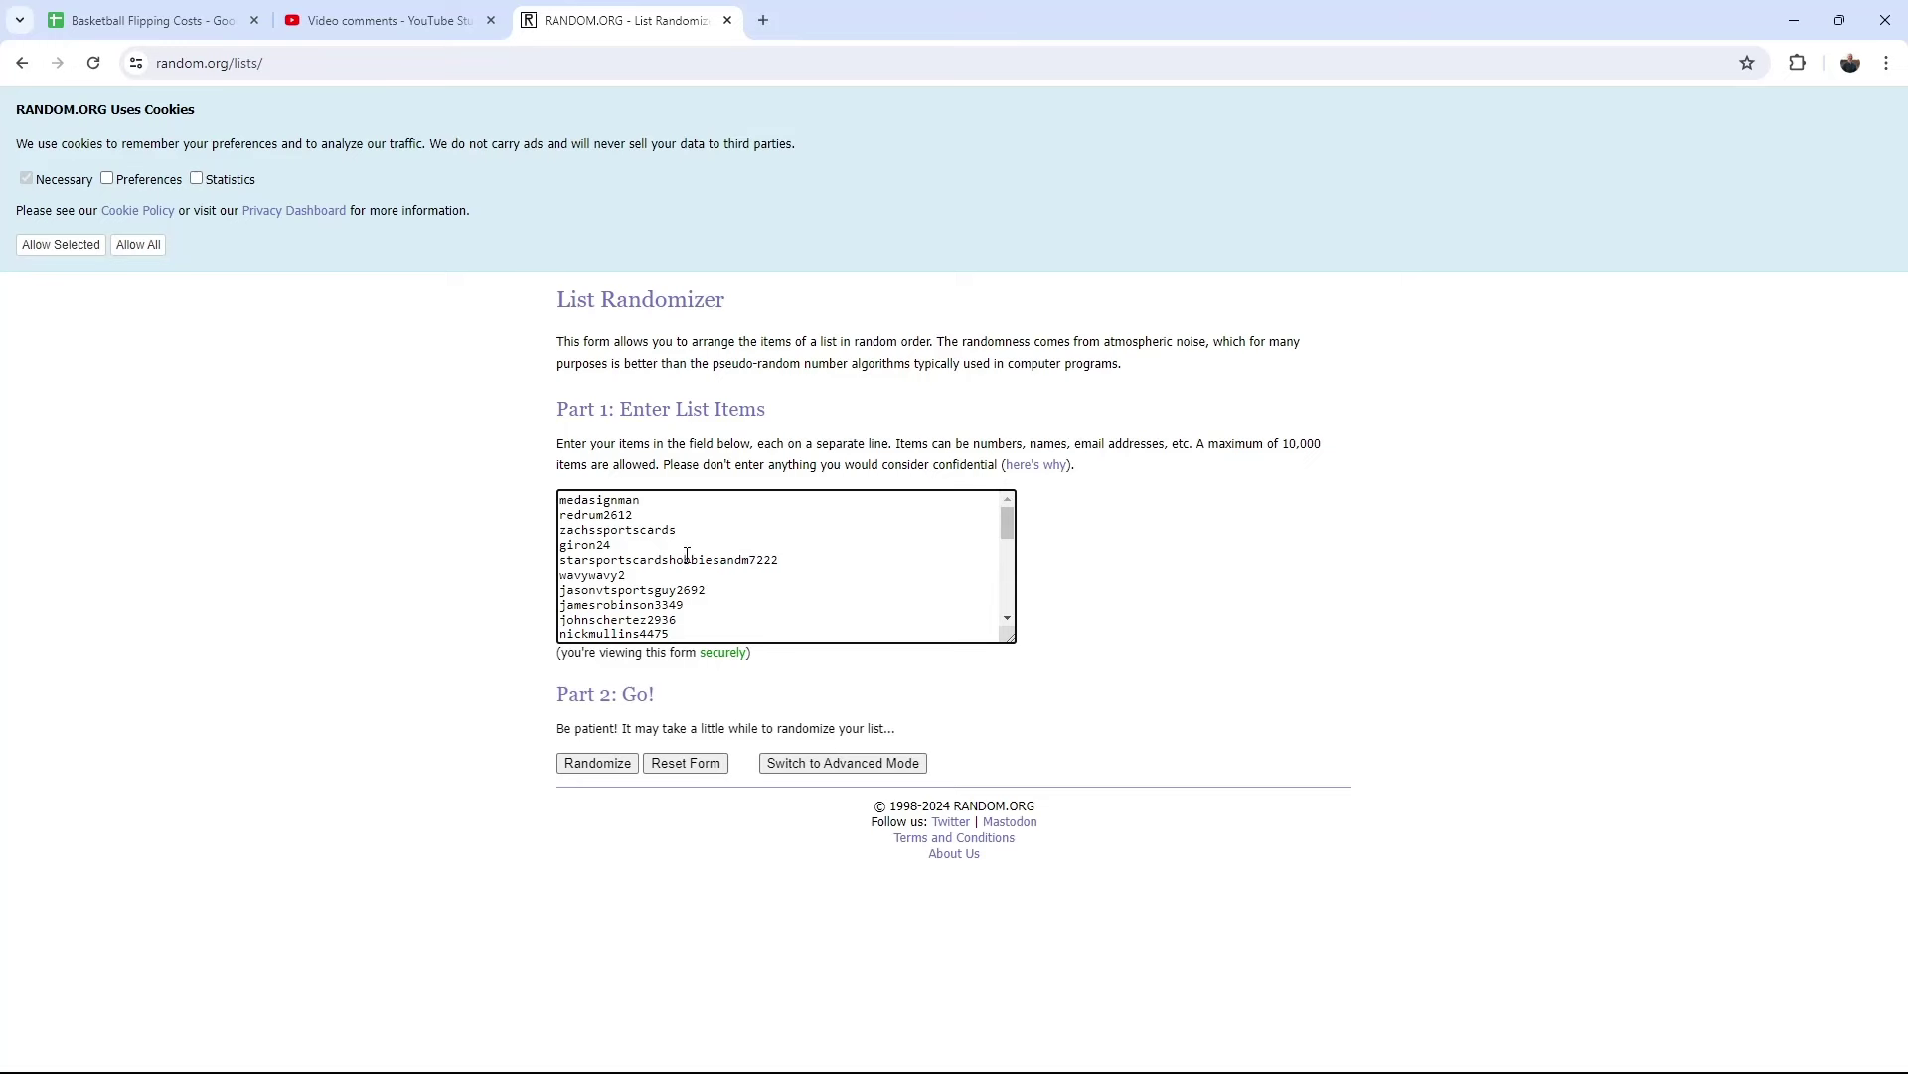
Randomize the Kevin Garnett entrant list 15 times in total
click(594, 765)
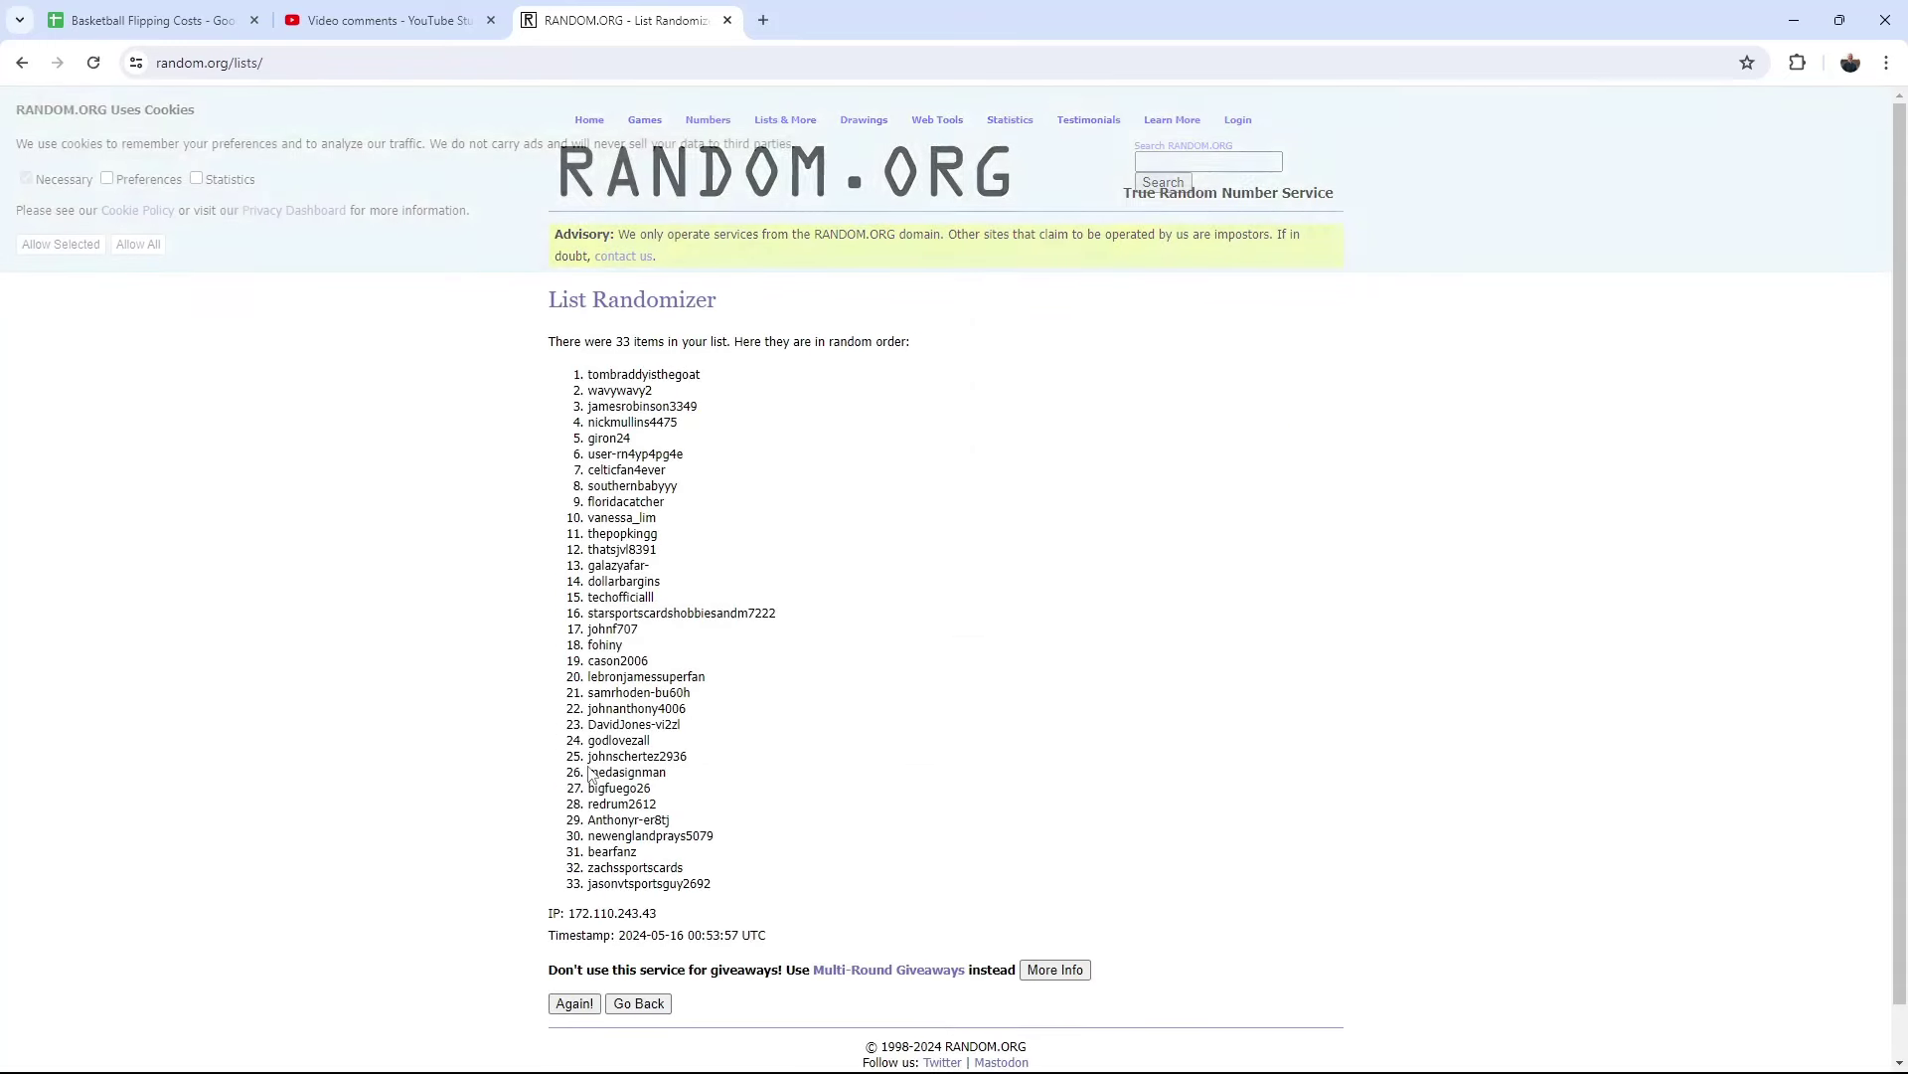
click(575, 1005)
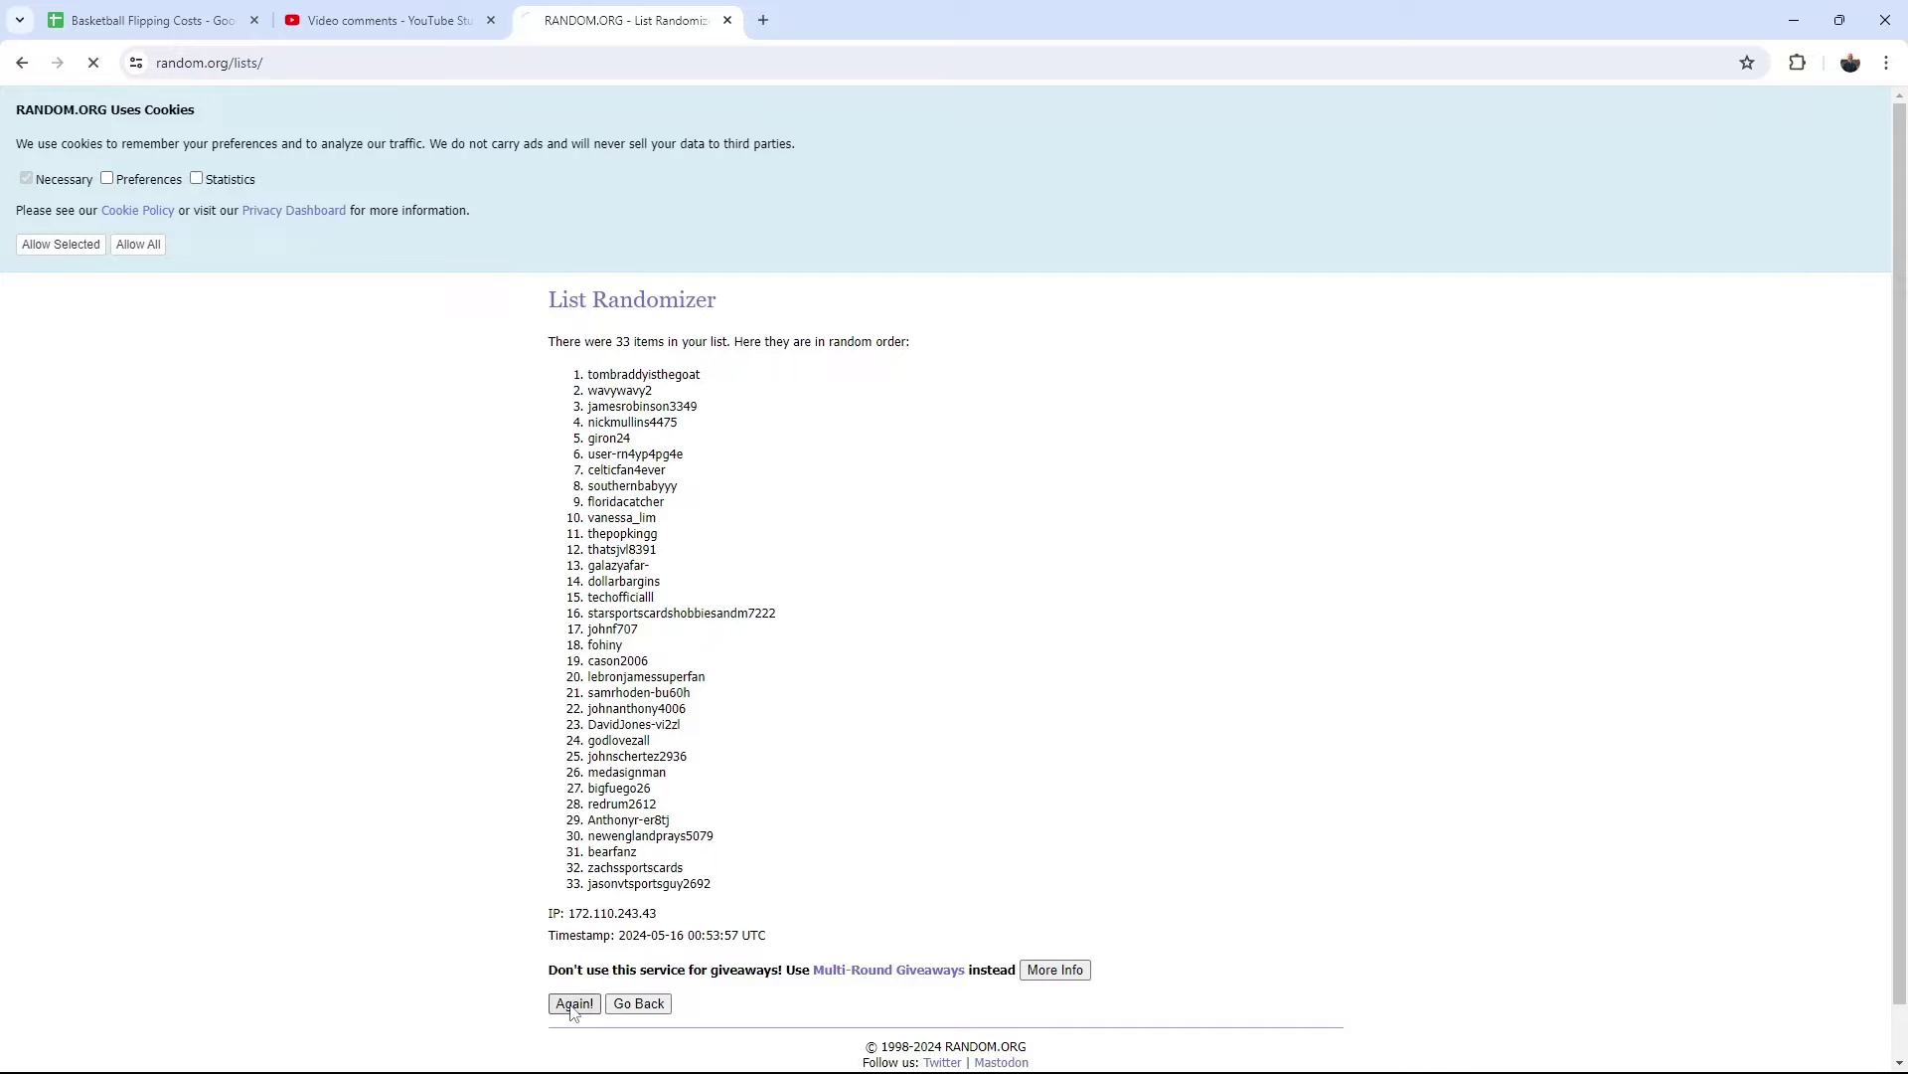
click(573, 1038)
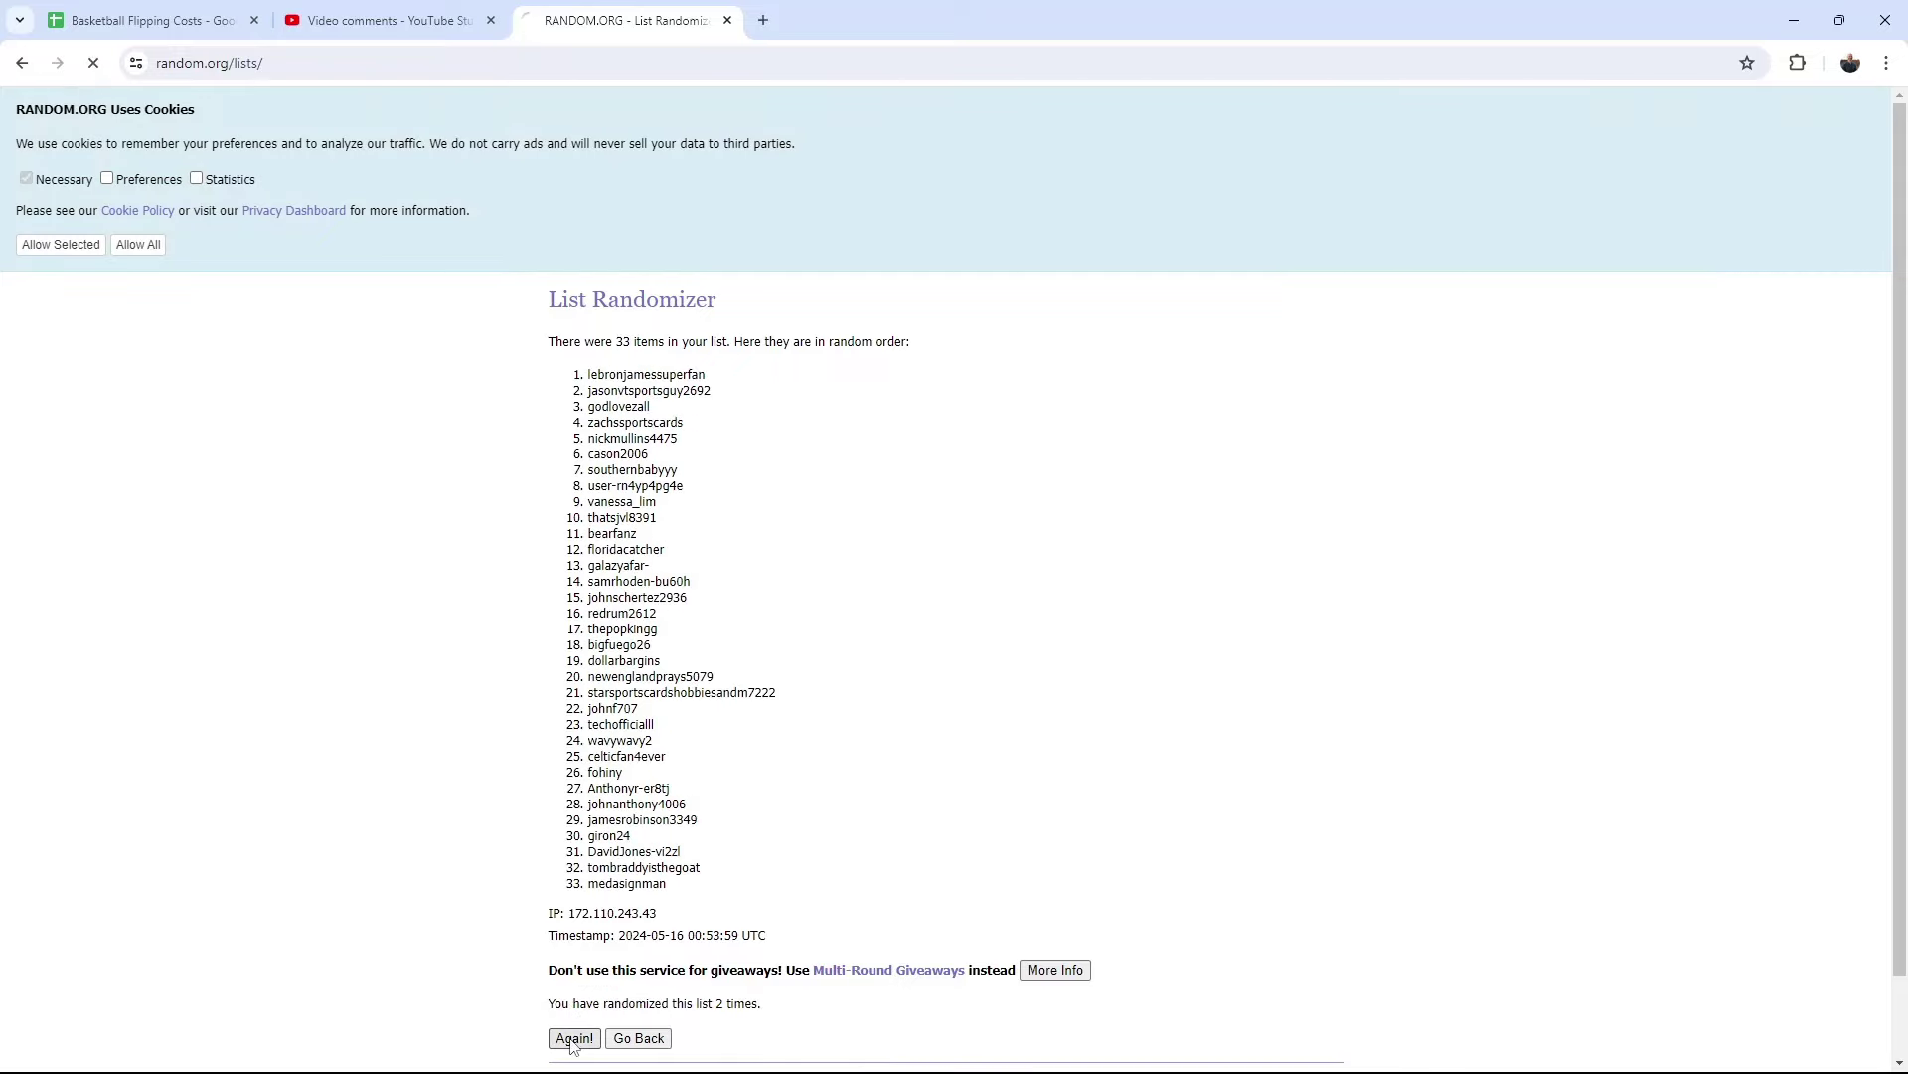
click(573, 1038)
click(574, 1037)
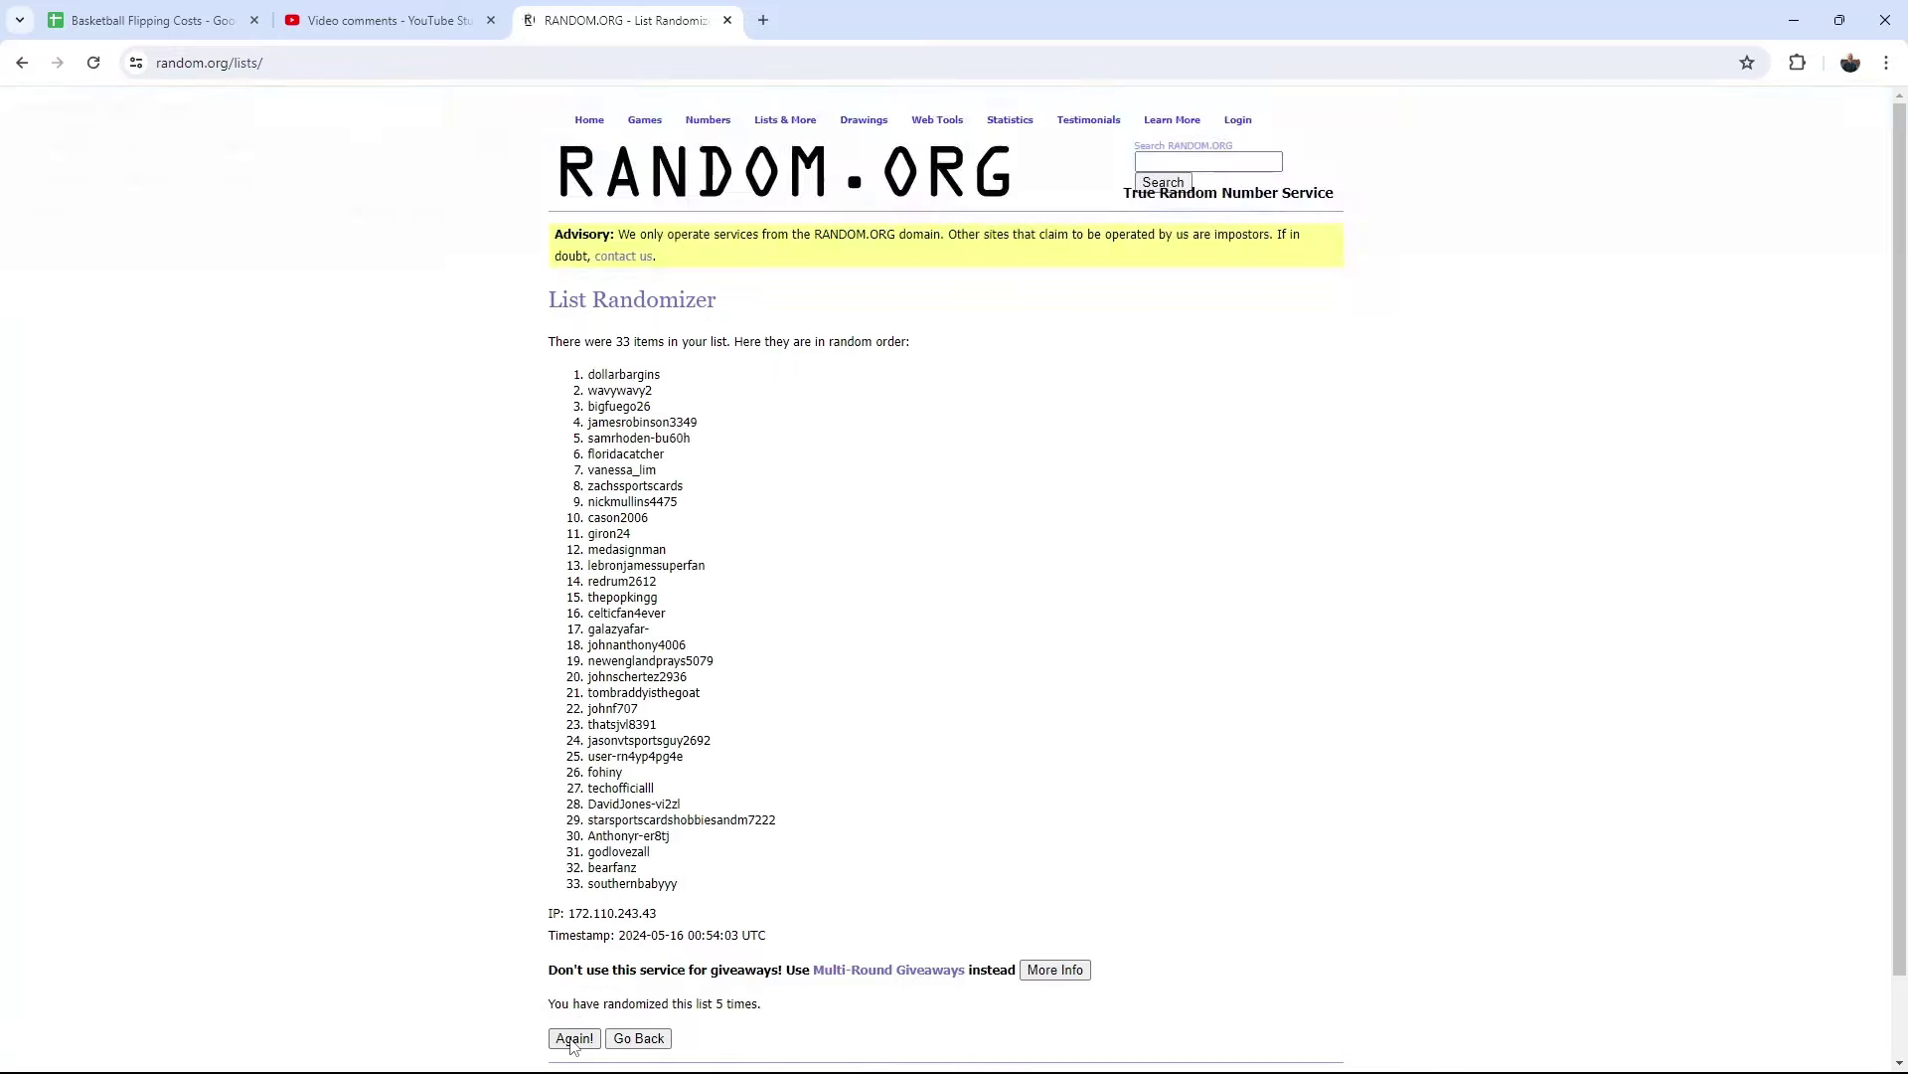
click(574, 1037)
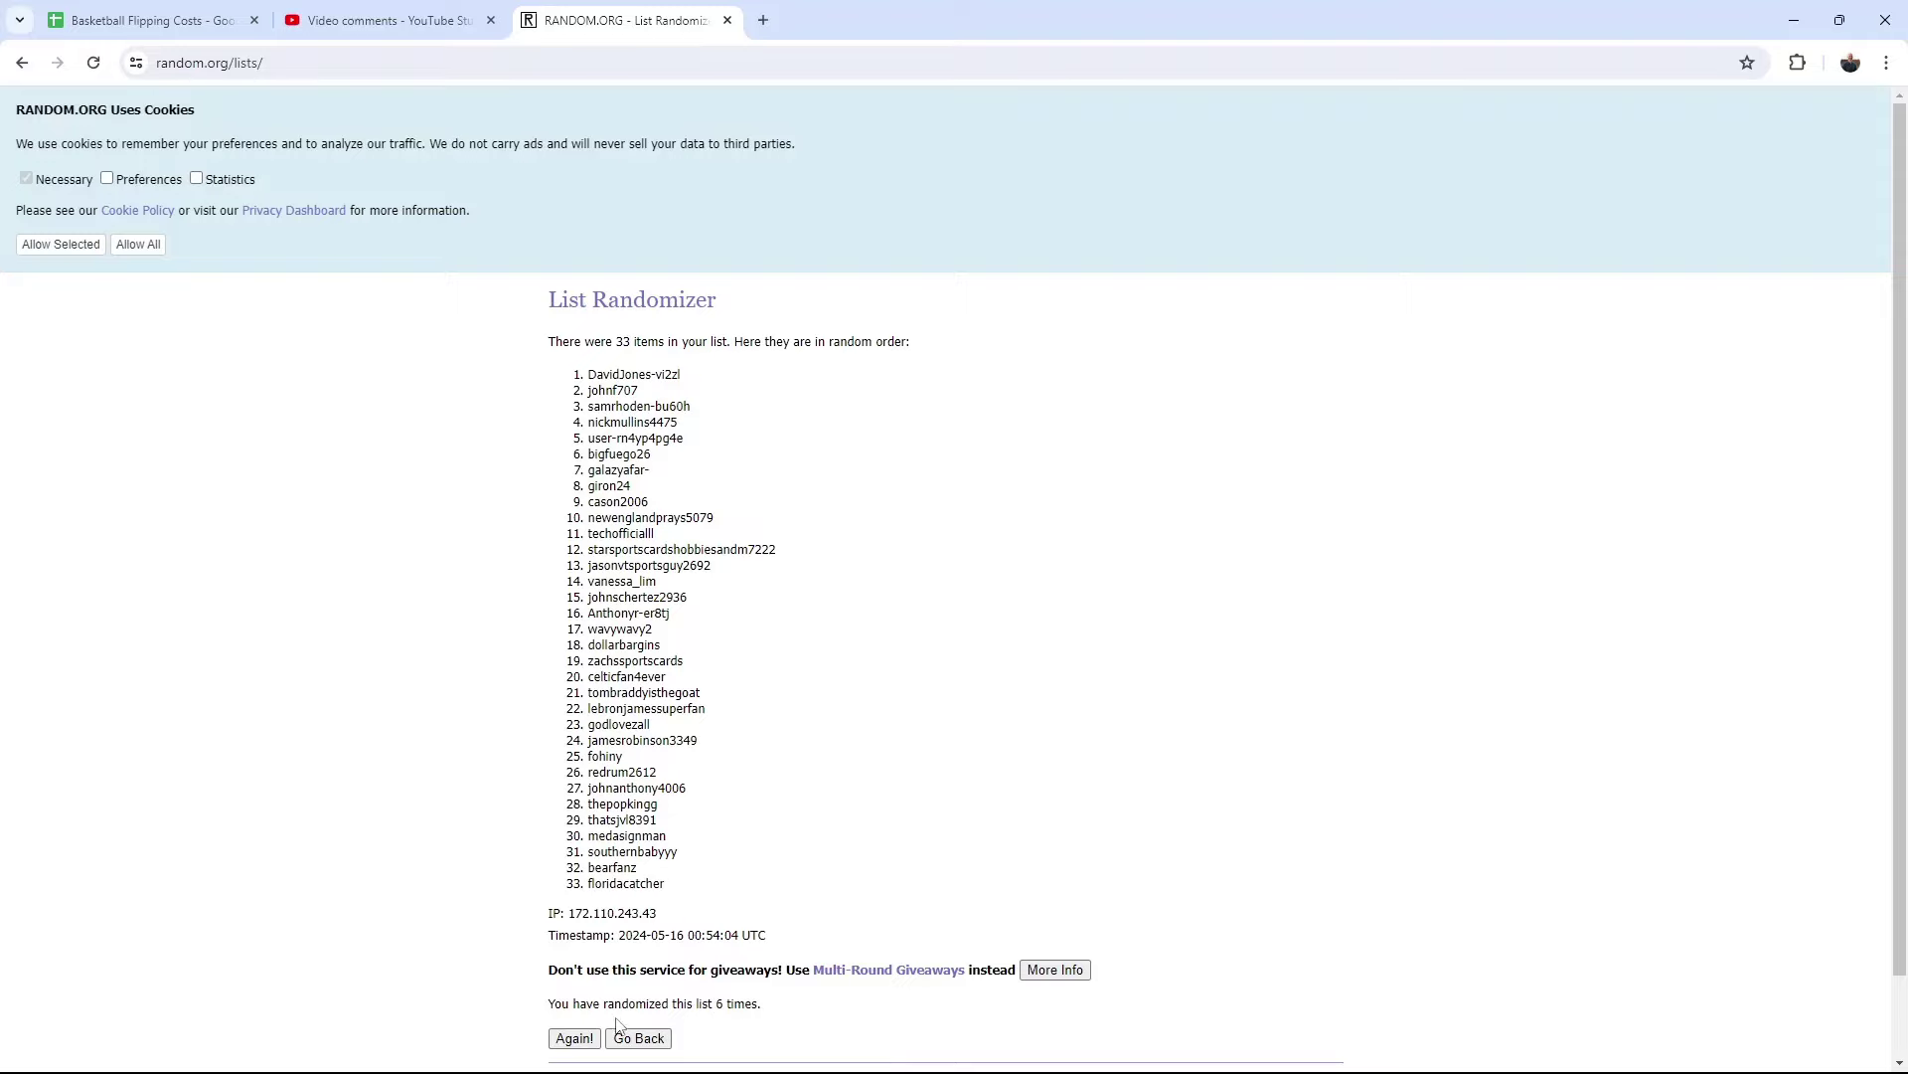
click(584, 1040)
click(583, 1039)
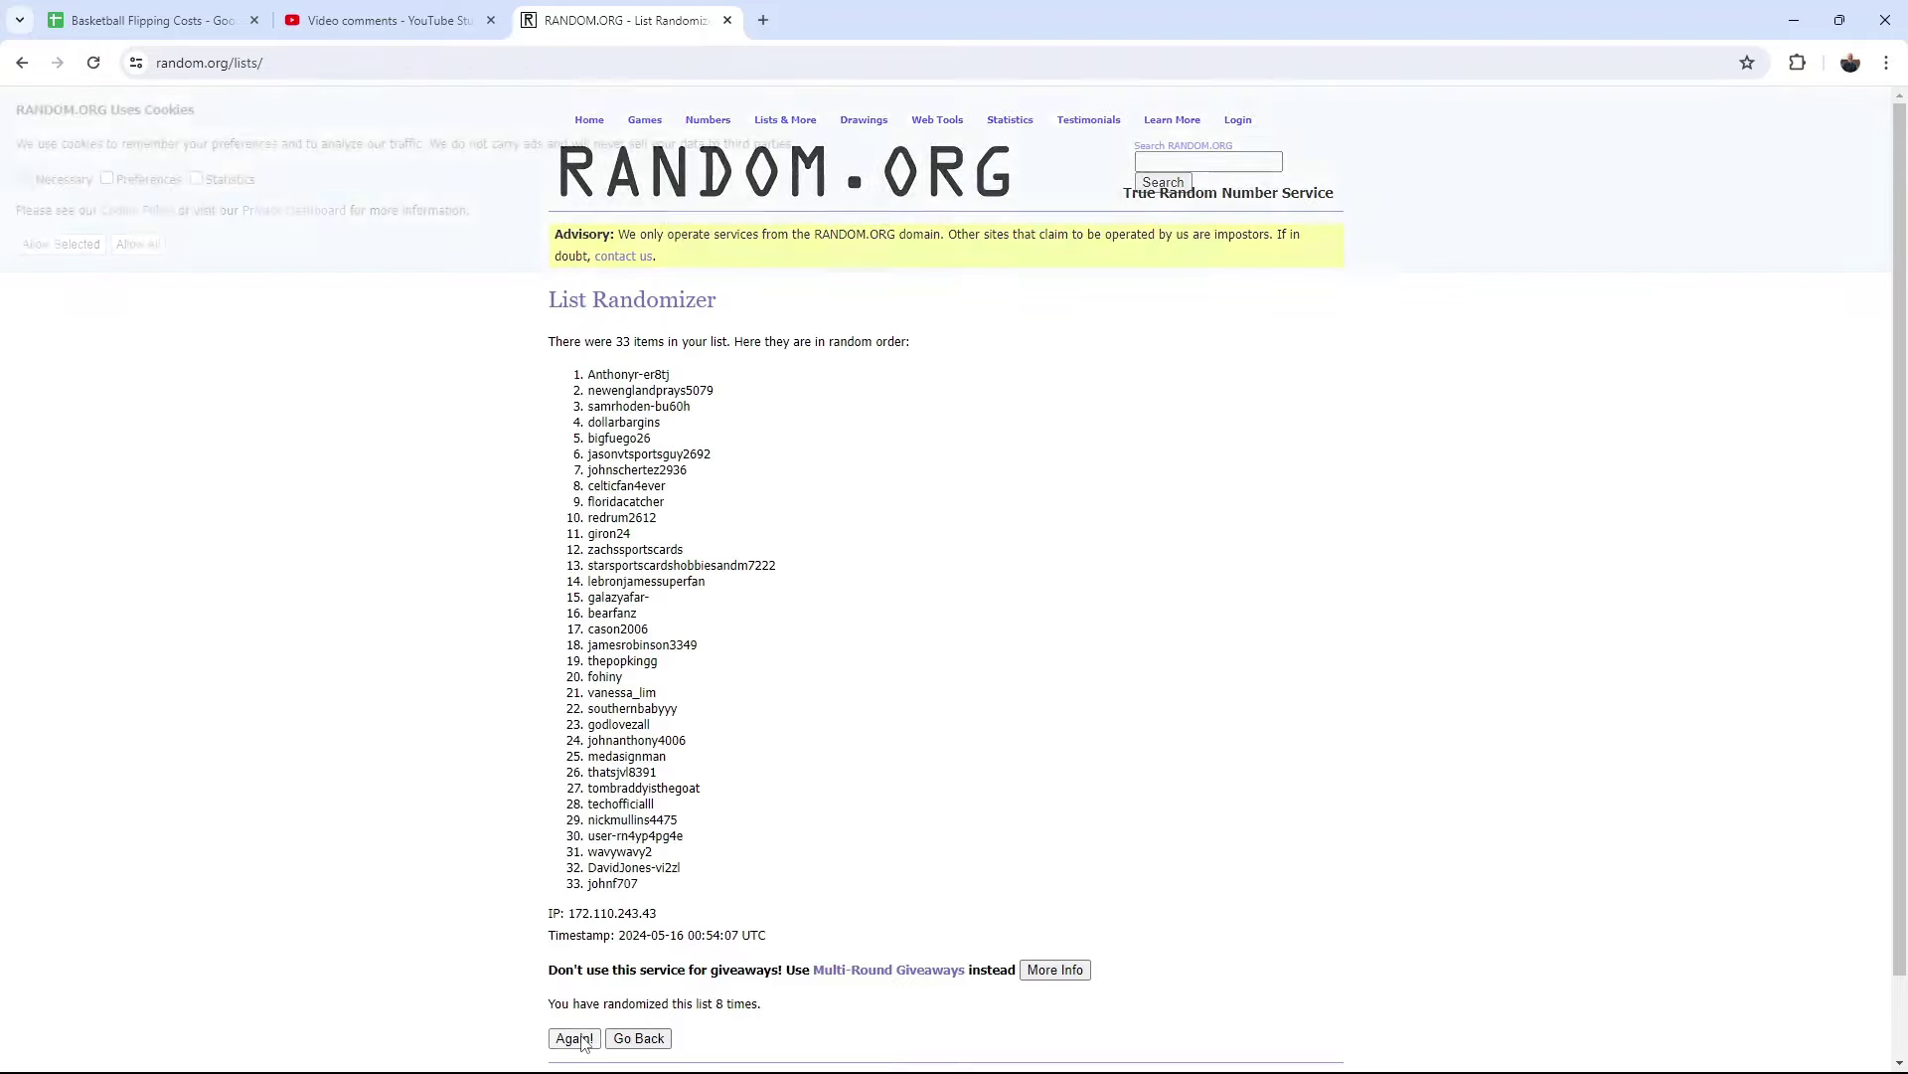
click(584, 1040)
click(584, 1040)
click(583, 1039)
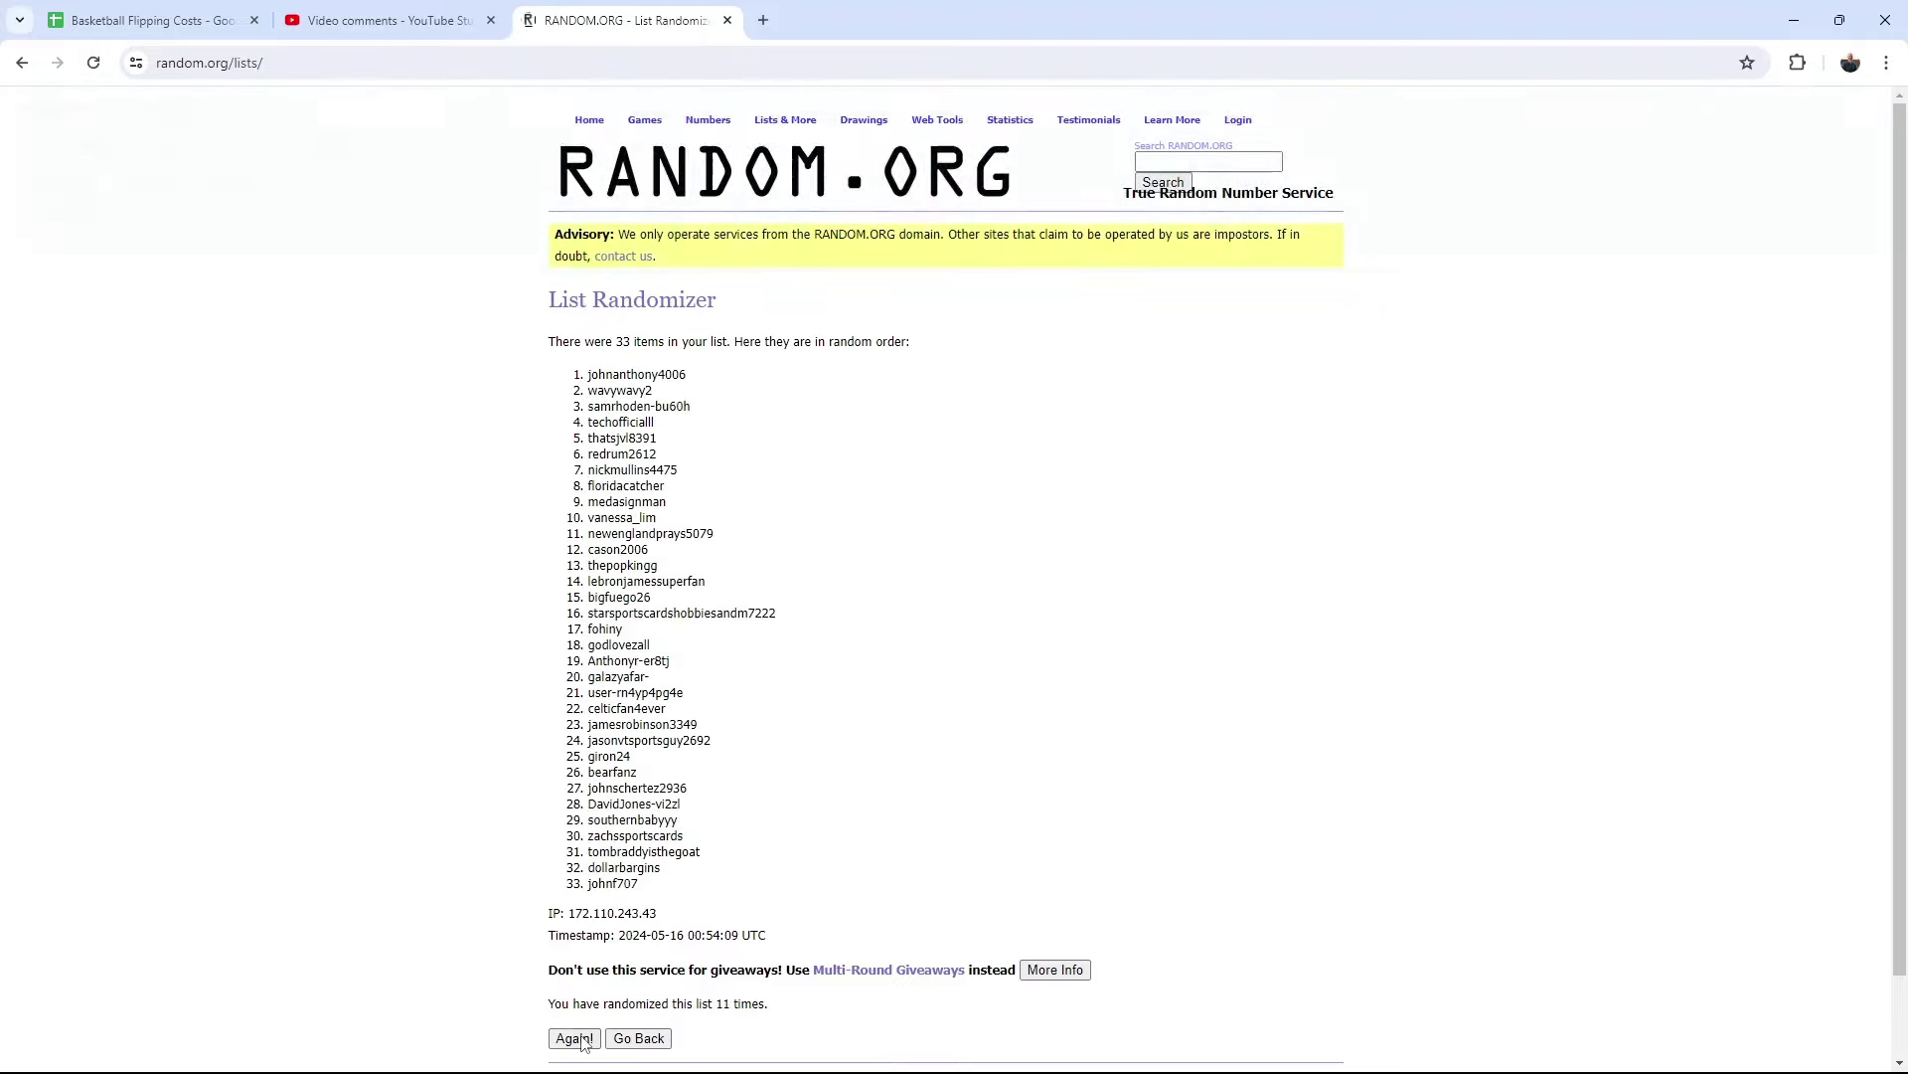
click(584, 1040)
click(584, 1040)
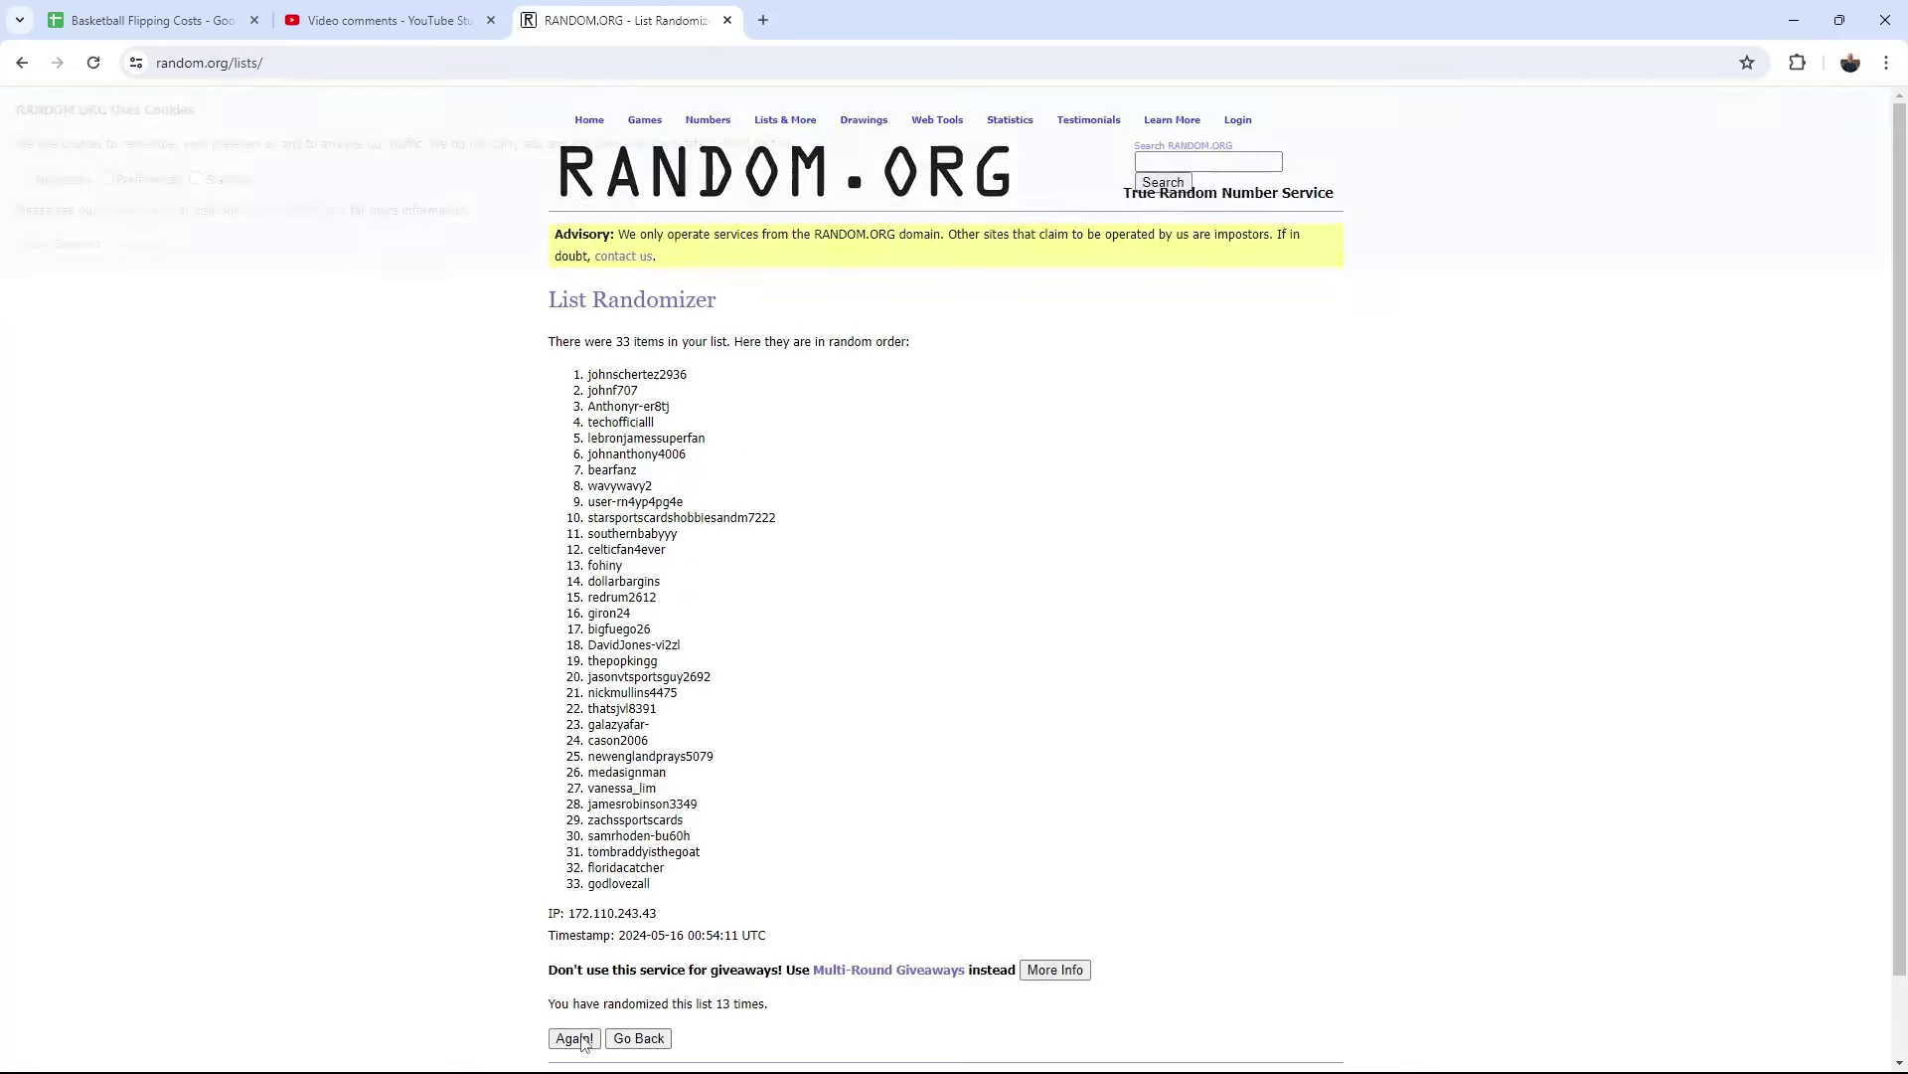
click(584, 1040)
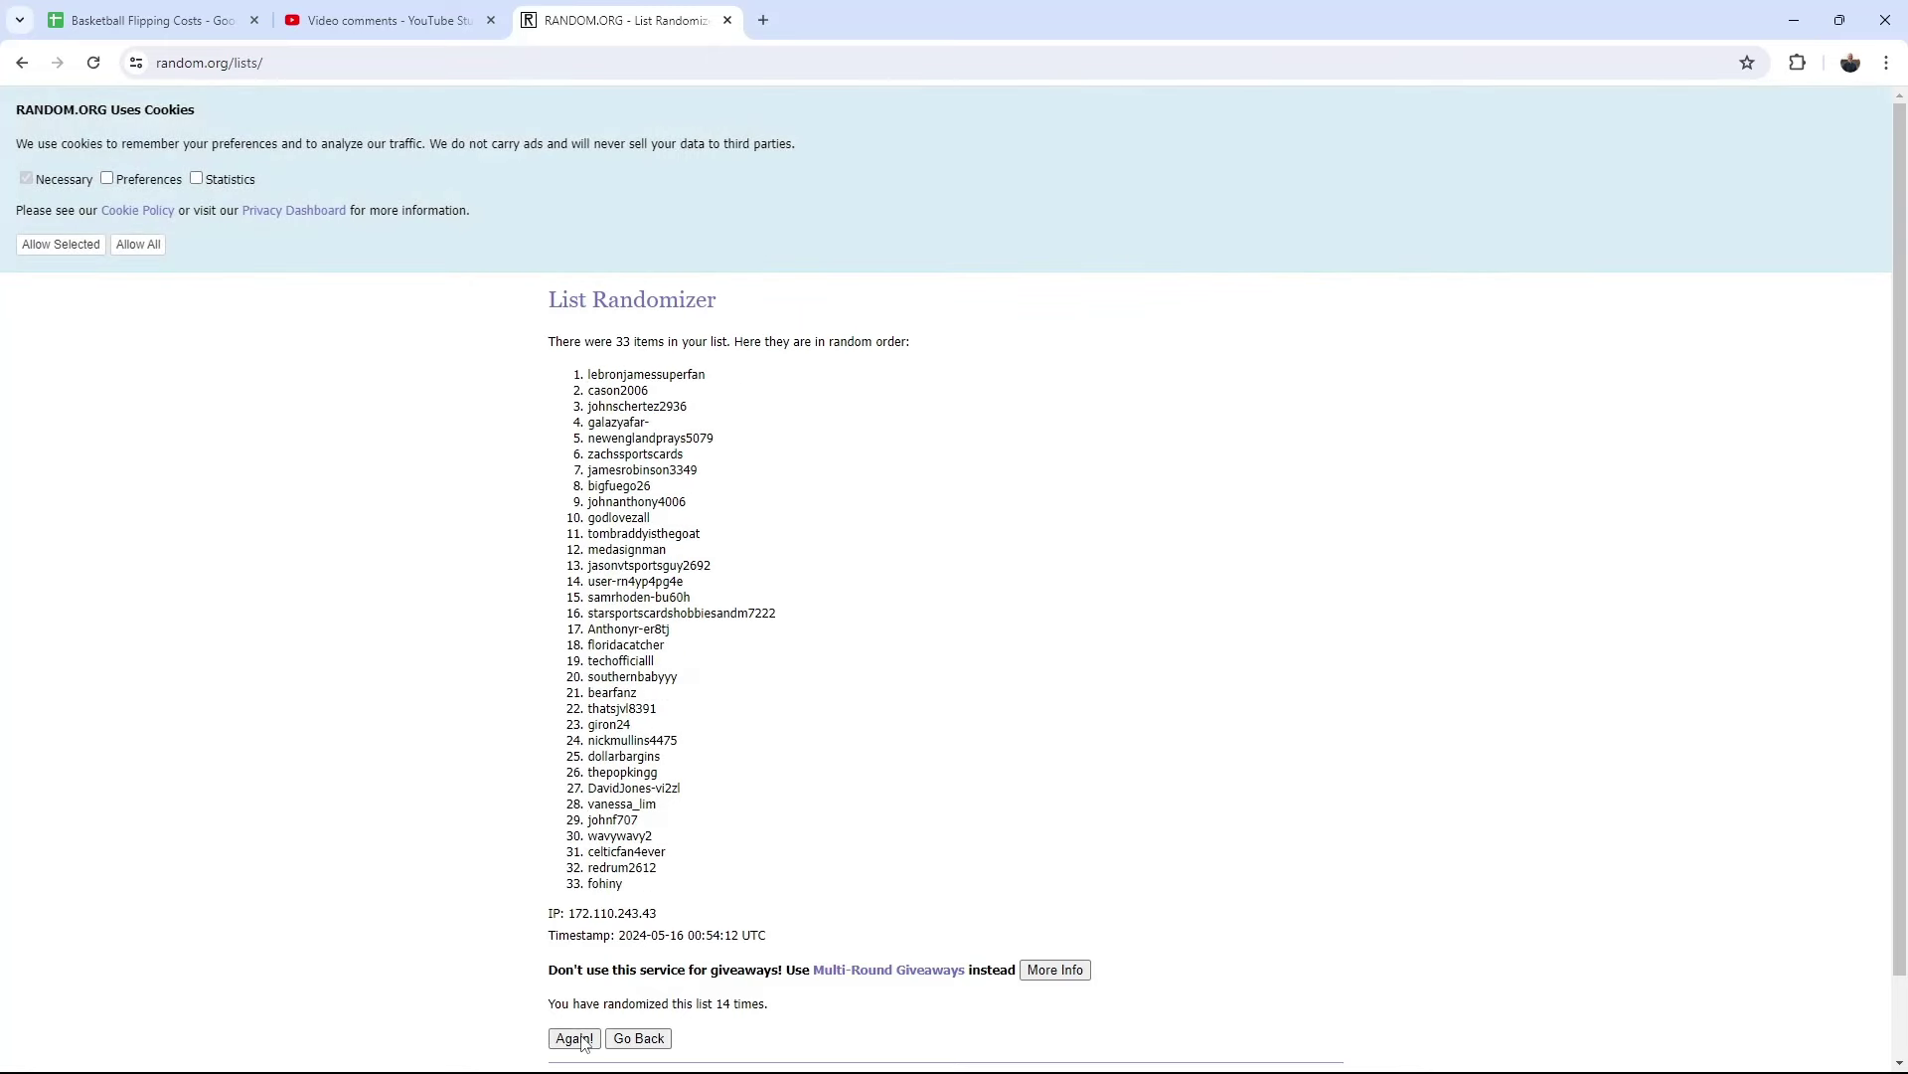
click(583, 1040)
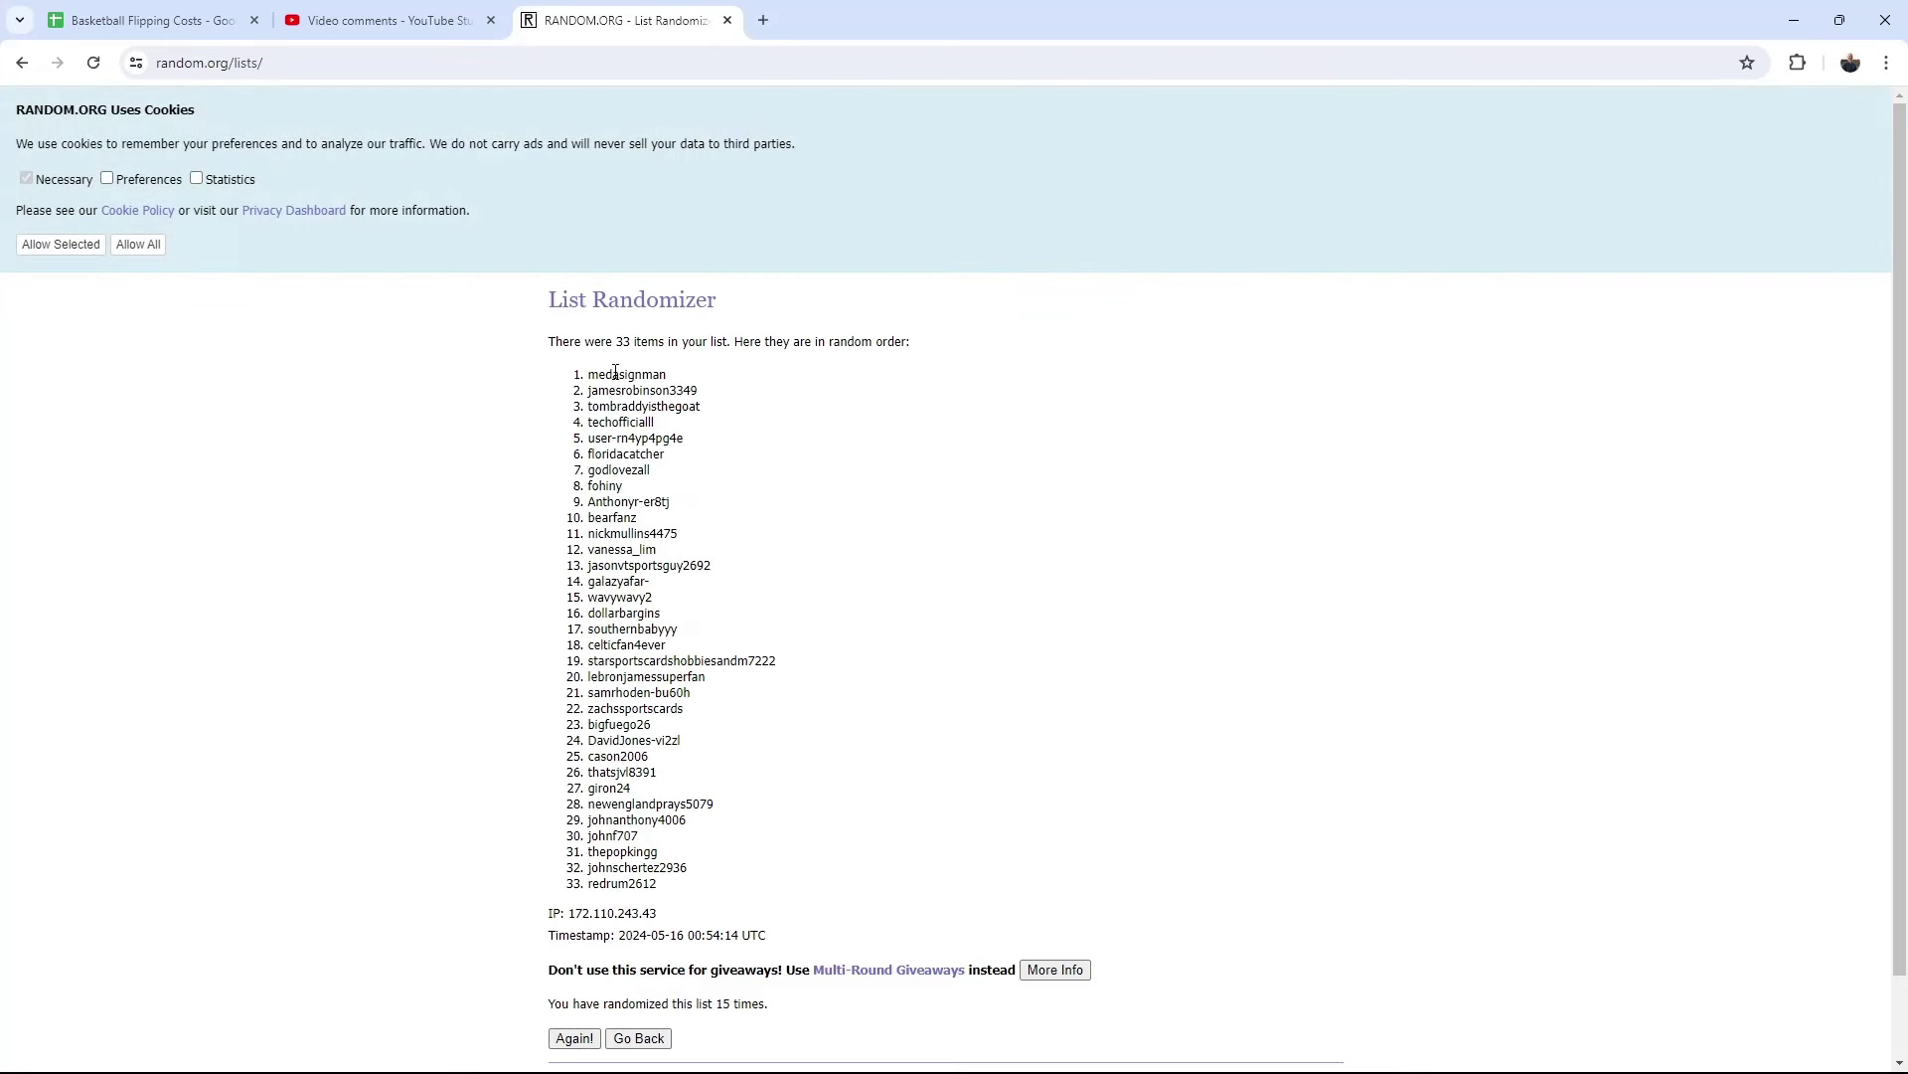